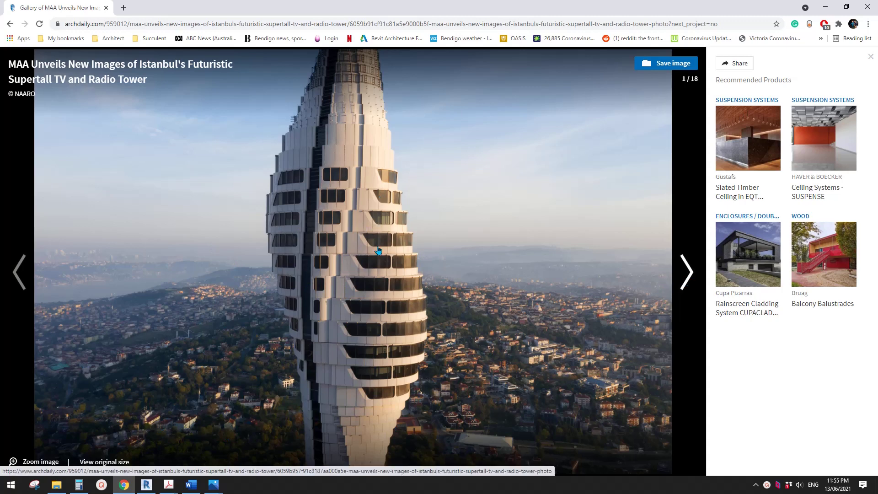
# Step: Step the ArchDaily tower gallery forward and back to the first photo, then switch to Revit
pyautogui.click(688, 275)
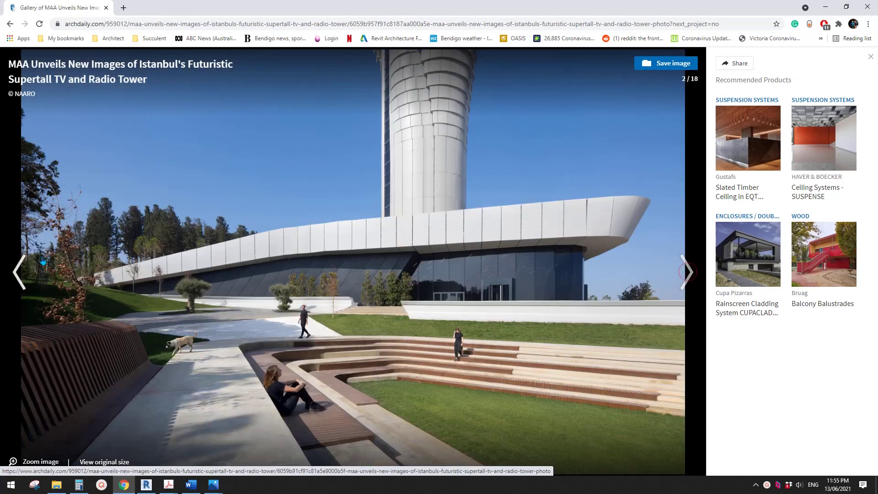
pyautogui.click(19, 272)
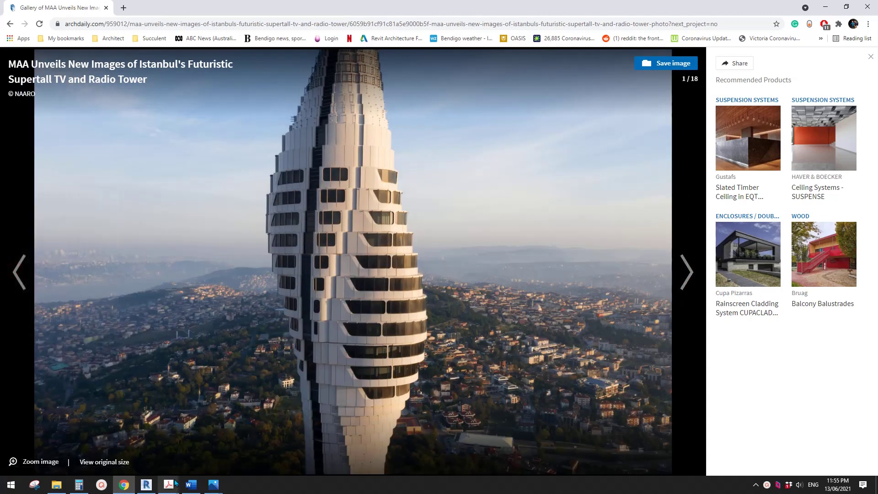
pyautogui.click(146, 484)
# Step: Create a project from the Architectural Template, open its South elevation, then return to the tower gallery
pyautogui.click(60, 108)
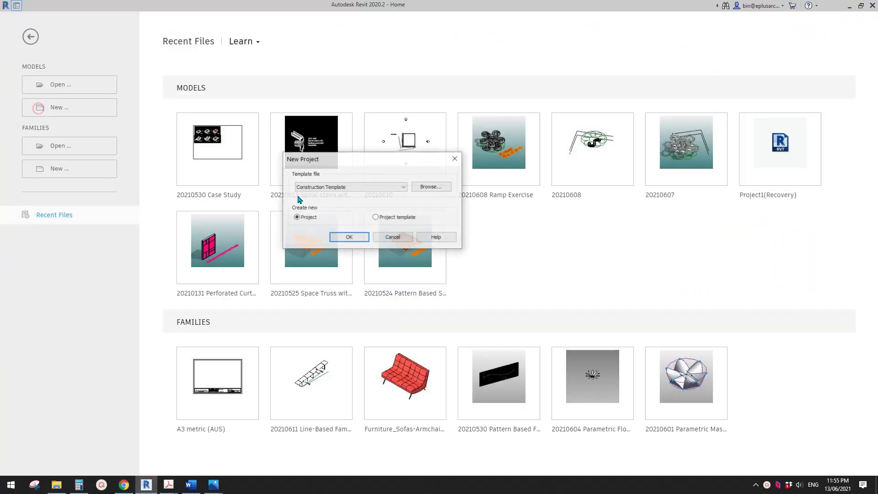
pyautogui.click(357, 186)
pyautogui.click(332, 208)
pyautogui.click(349, 237)
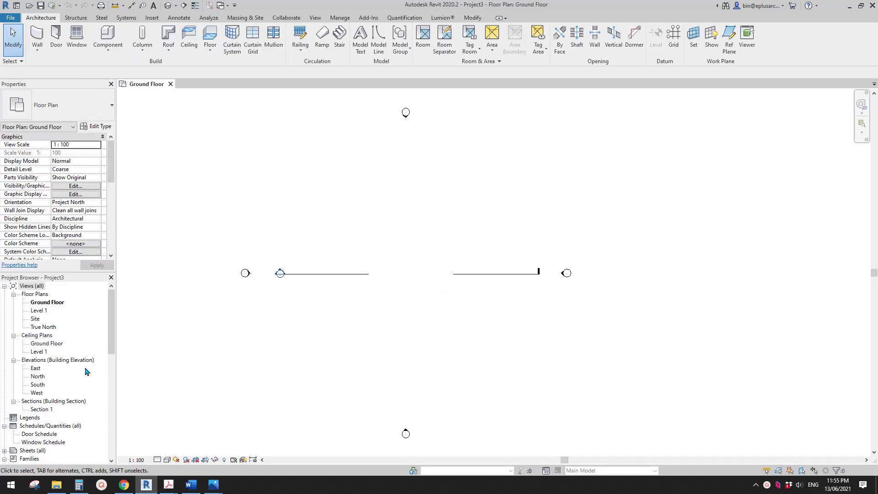
pyautogui.doubleClick(39, 385)
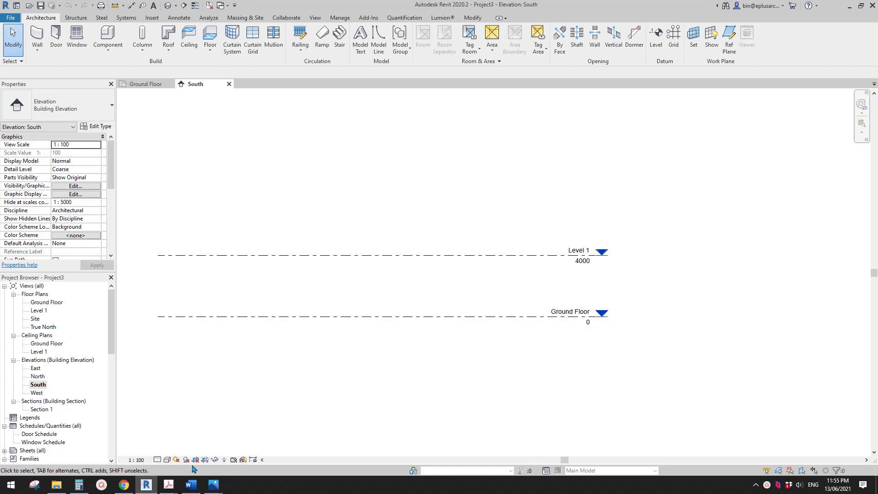
pyautogui.click(125, 486)
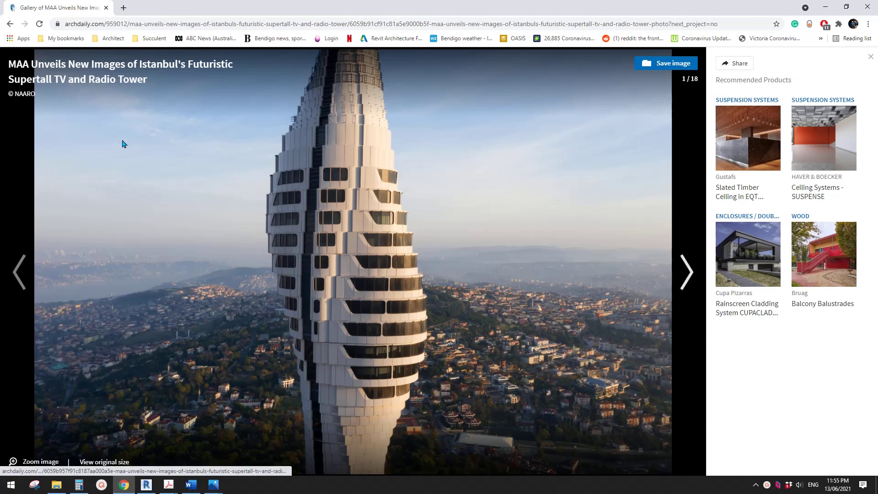
# Step: Advance the gallery to the full-height tower photo (6 of 18), then return to Revit
pyautogui.click(686, 280)
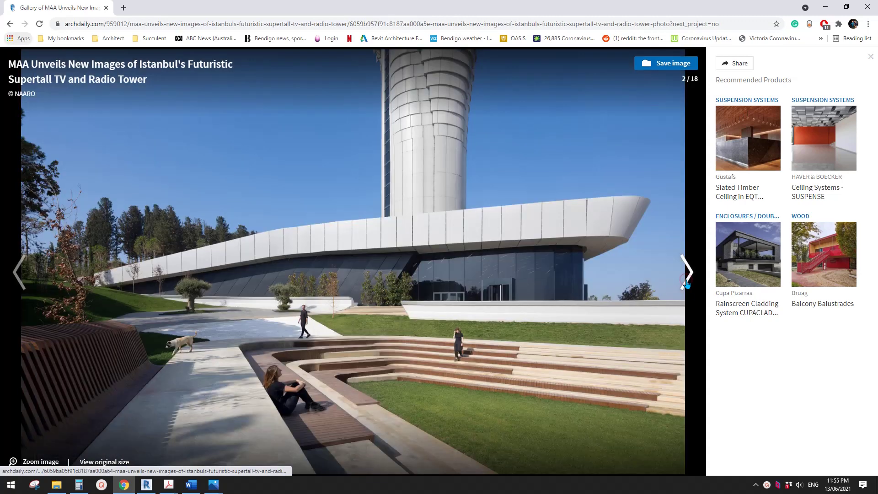
pyautogui.click(686, 280)
pyautogui.click(686, 280)
pyautogui.click(686, 280)
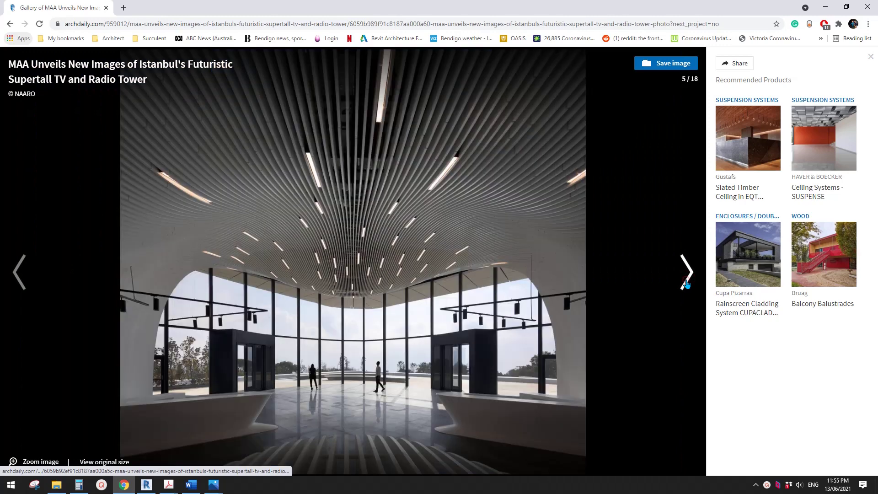
pyautogui.click(686, 280)
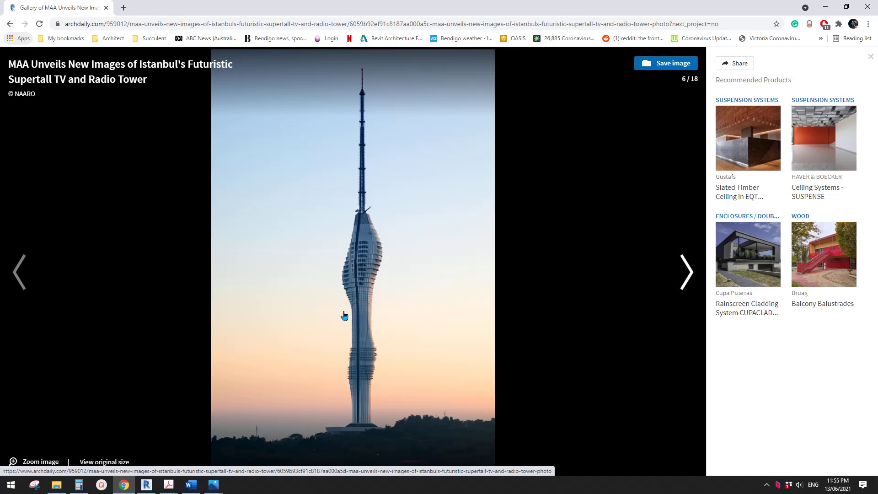
pyautogui.click(146, 484)
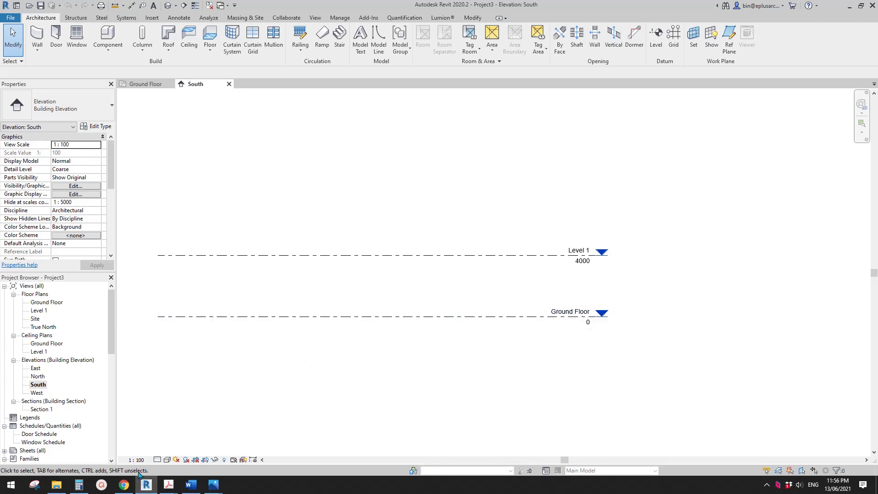
pyautogui.scroll(-2, 429, 235)
pyautogui.moveTo(408, 232); pyautogui.dragTo(391, 362, button='middle')
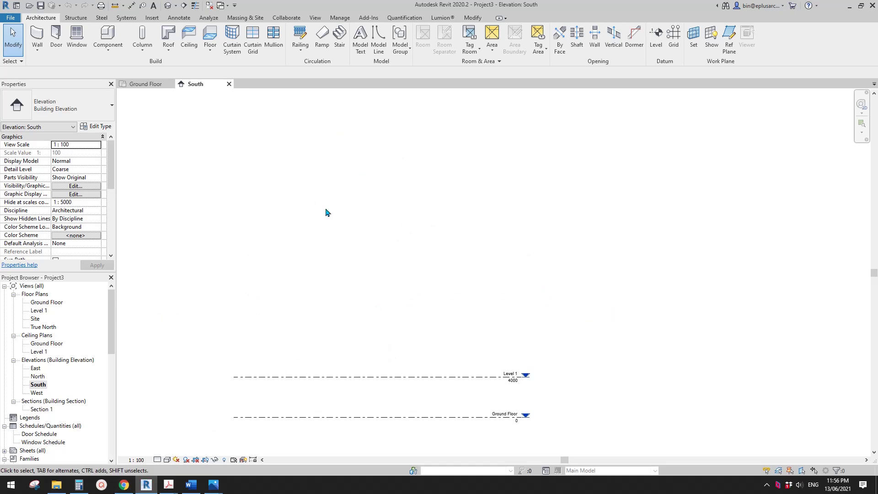
pyautogui.click(124, 484)
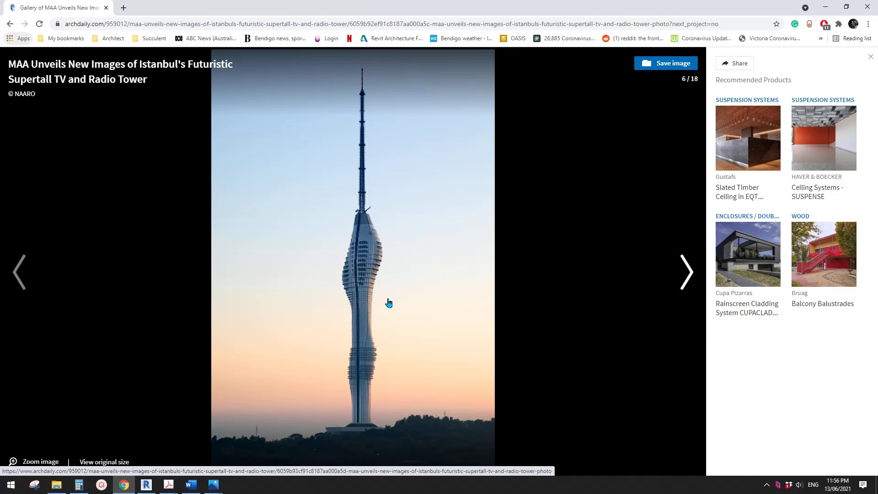
pyautogui.click(146, 485)
# Step: Raise Level 1 to 20000 above Ground Floor
pyautogui.moveTo(404, 411); pyautogui.dragTo(361, 381, button='middle')
pyautogui.scroll(1, 398, 390)
pyautogui.click(385, 339)
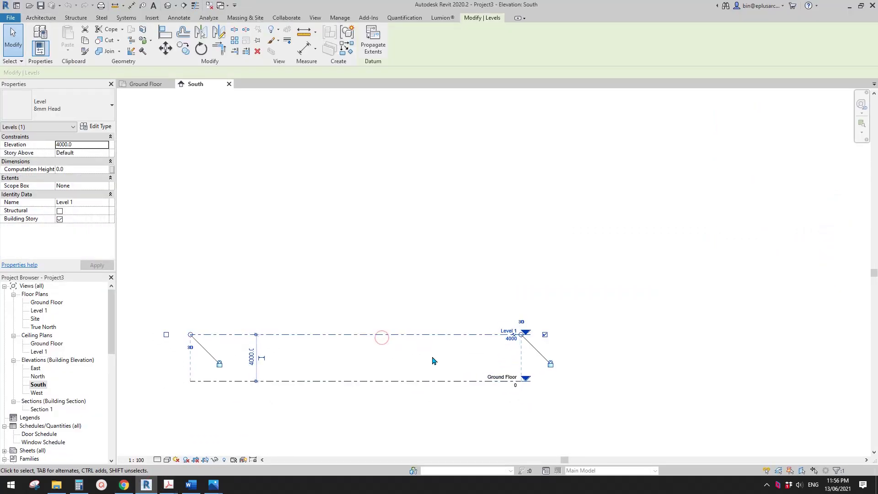
pyautogui.click(510, 339)
pyautogui.write('20')
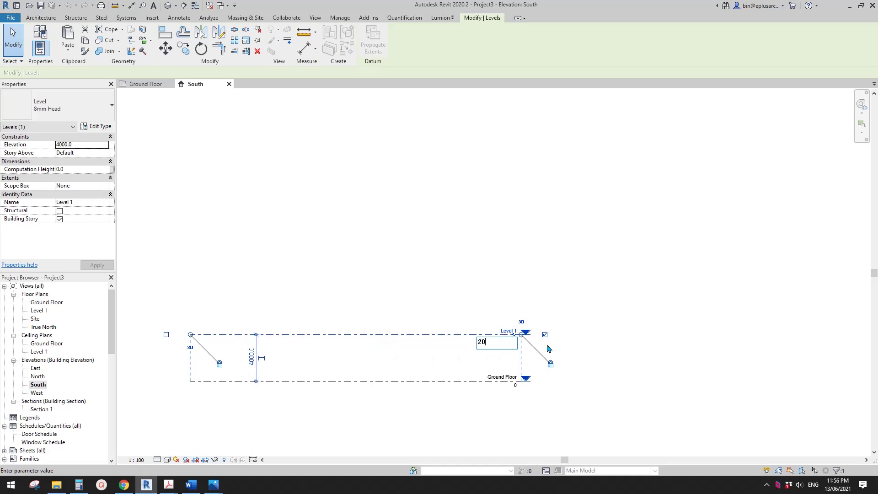
pyautogui.write('0000')
pyautogui.press('Return')
pyautogui.click(337, 298)
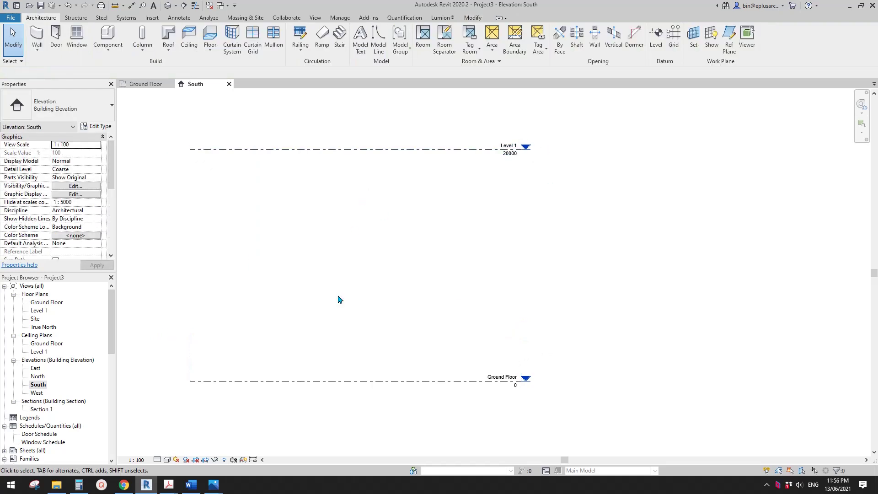
# Step: Copy Level 1 upward by the Ground Floor spacing to create Level 2
pyautogui.scroll(-2, 333, 344)
pyautogui.scroll(-1, 335, 341)
pyautogui.moveTo(361, 338); pyautogui.dragTo(402, 332, button='middle')
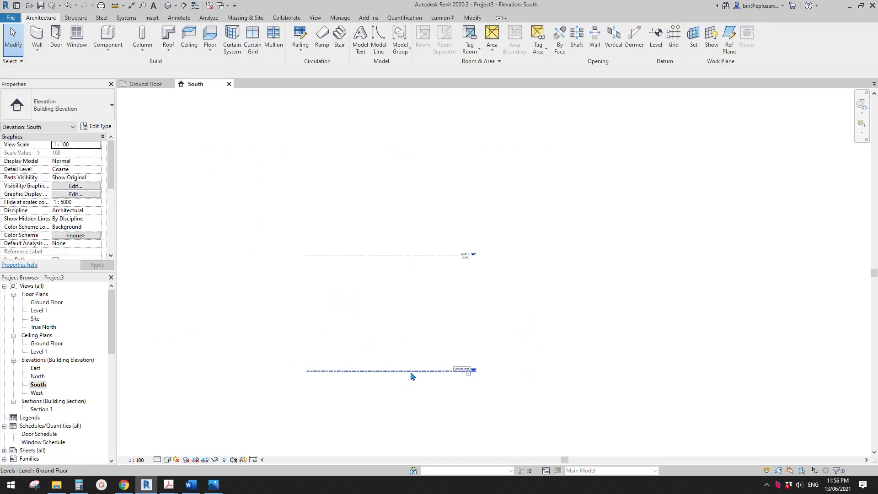
pyautogui.click(408, 256)
pyautogui.click(408, 260)
pyautogui.moveTo(392, 283); pyautogui.dragTo(384, 301, button='middle')
pyautogui.scroll(-1, 383, 301)
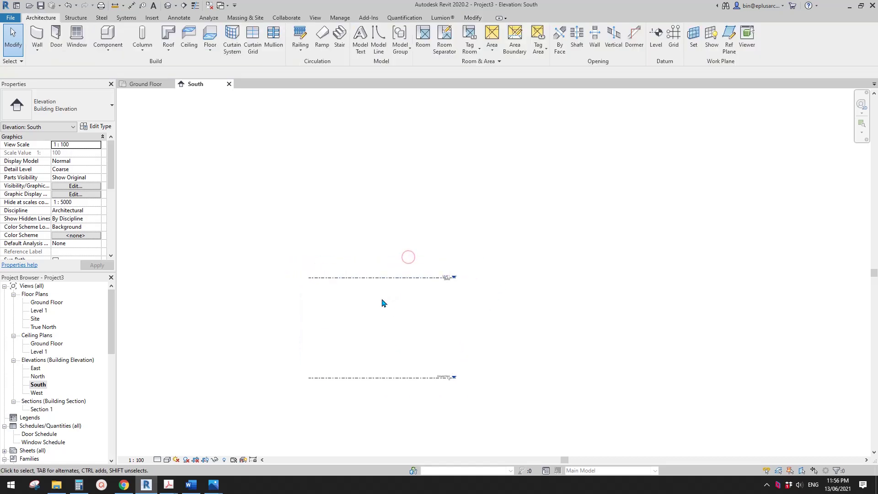
pyautogui.click(402, 278)
pyautogui.press('c')
pyautogui.press('o')
pyautogui.click(392, 377)
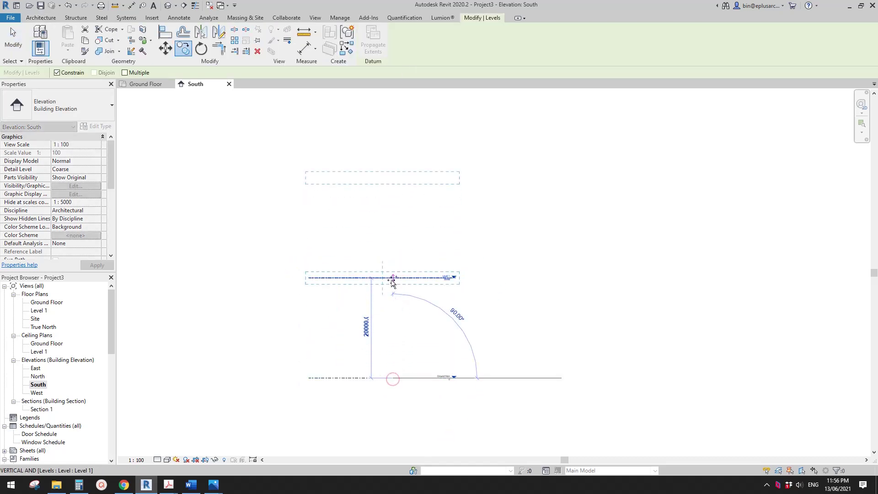
pyautogui.click(392, 278)
pyautogui.scroll(-1, 392, 278)
pyautogui.moveTo(392, 277); pyautogui.dragTo(388, 322, button='middle')
# Step: Keep copying levels upward at the same spacing until six levels are stacked
pyautogui.press('c')
pyautogui.press('o')
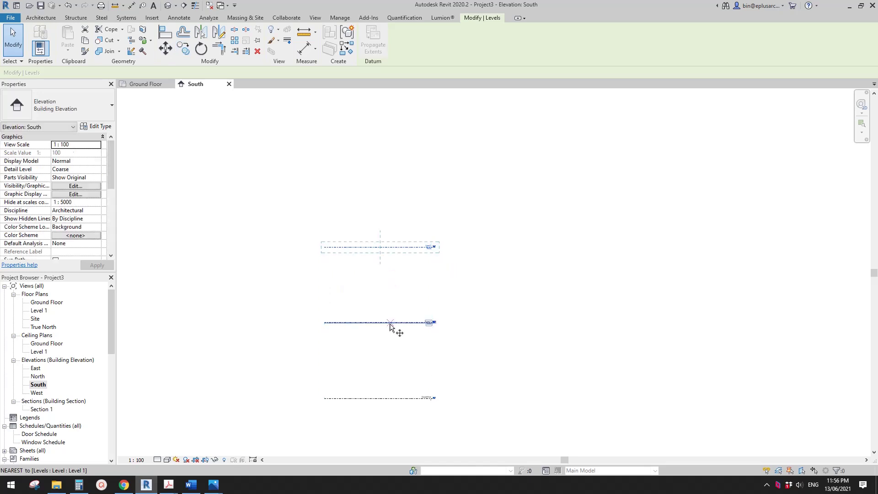
pyautogui.click(389, 323)
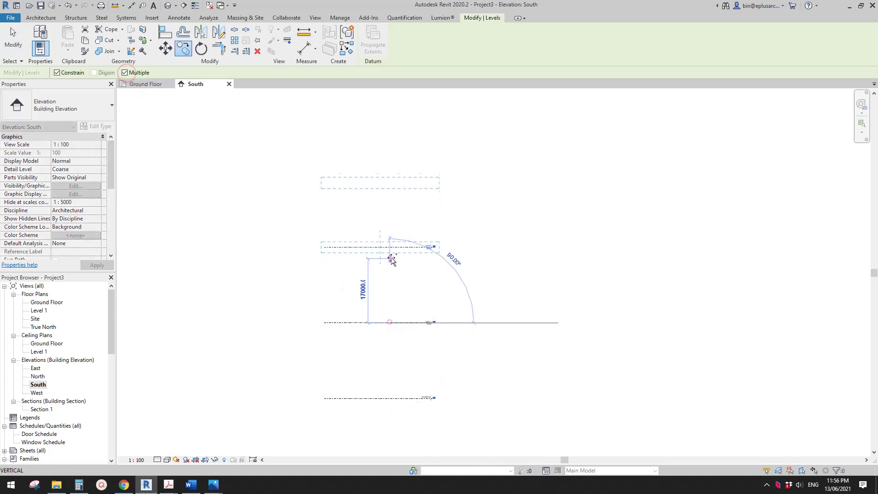
pyautogui.moveTo(389, 248); pyautogui.dragTo(382, 323, button='middle')
pyautogui.click(382, 247)
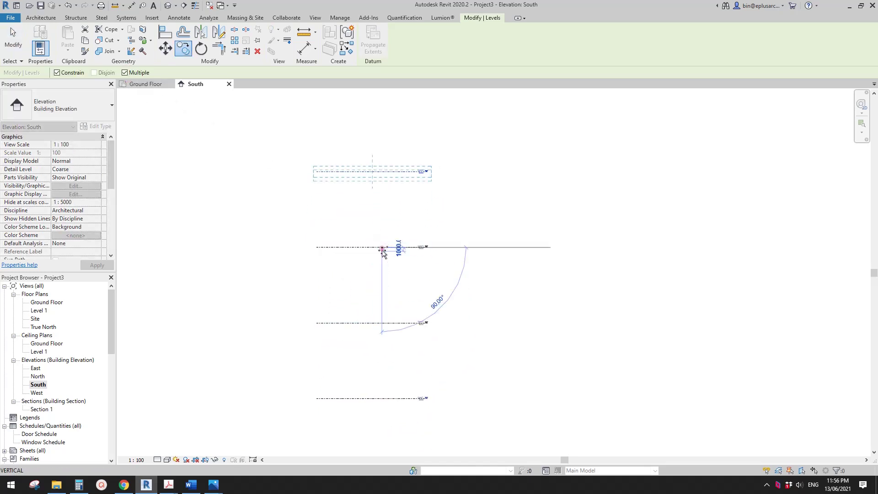
pyautogui.scroll(-1, 382, 248)
pyautogui.moveTo(382, 249); pyautogui.dragTo(383, 276, button='middle')
pyautogui.click(382, 218)
pyautogui.scroll(-1, 383, 240)
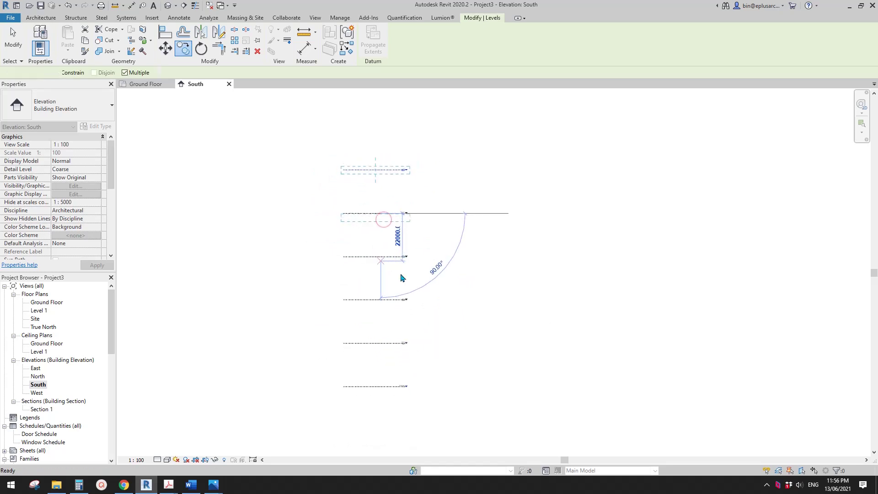
pyautogui.press('Escape')
pyautogui.press('Escape')
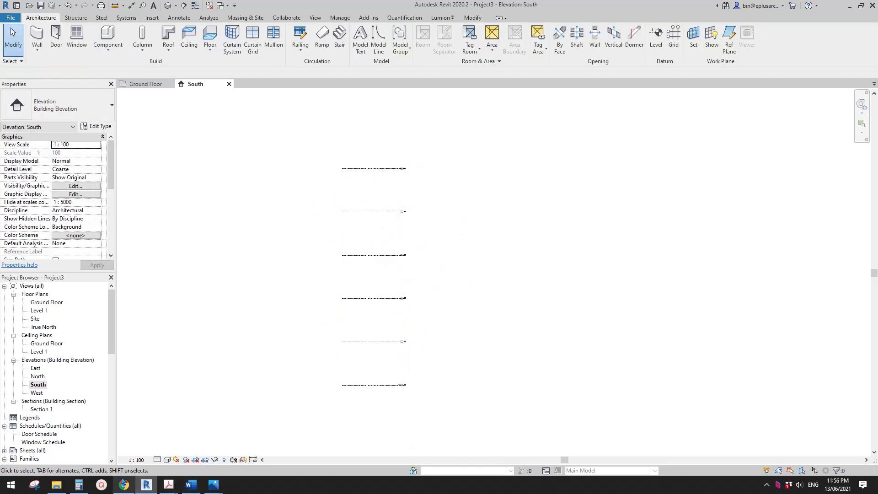
# Step: Open the default 3D view, orbit the stacked levels, and compare with the tower photo
pyautogui.click(121, 487)
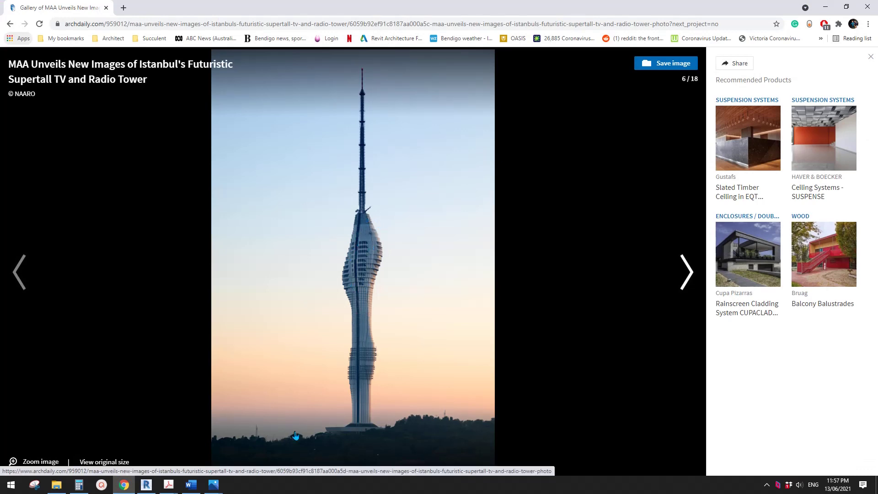
pyautogui.click(146, 485)
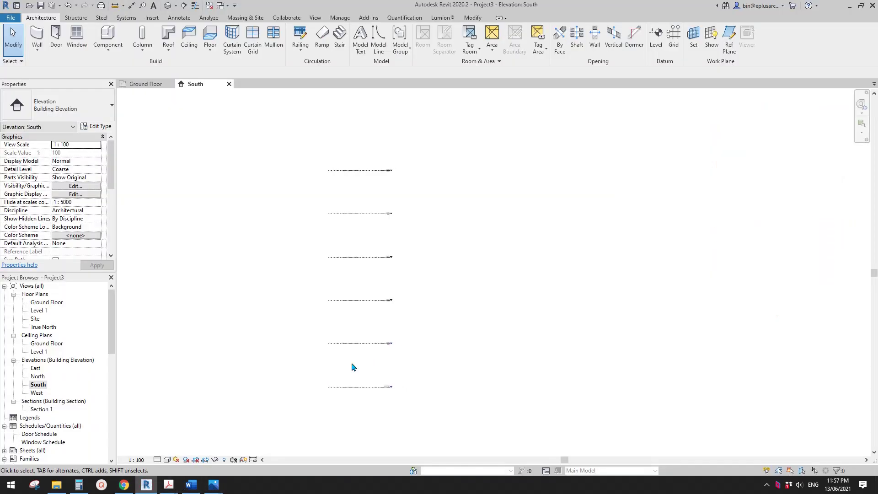
pyautogui.moveTo(345, 386); pyautogui.dragTo(350, 382, button='middle')
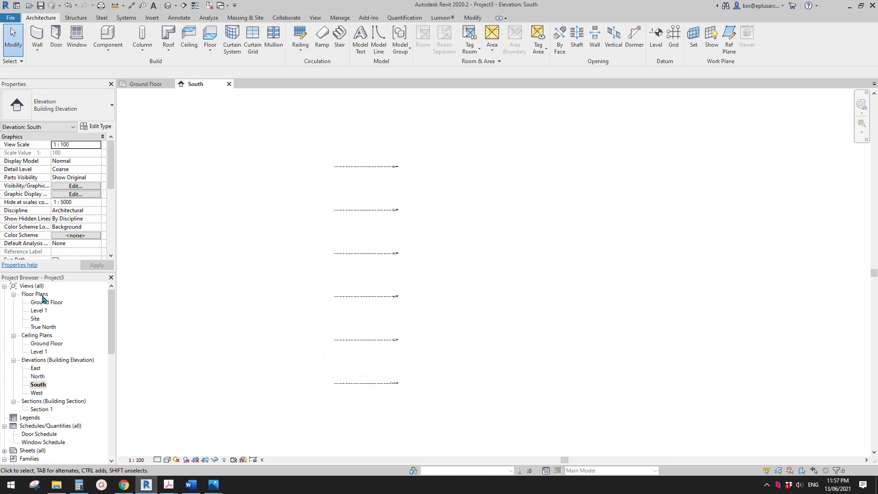
pyautogui.click(168, 5)
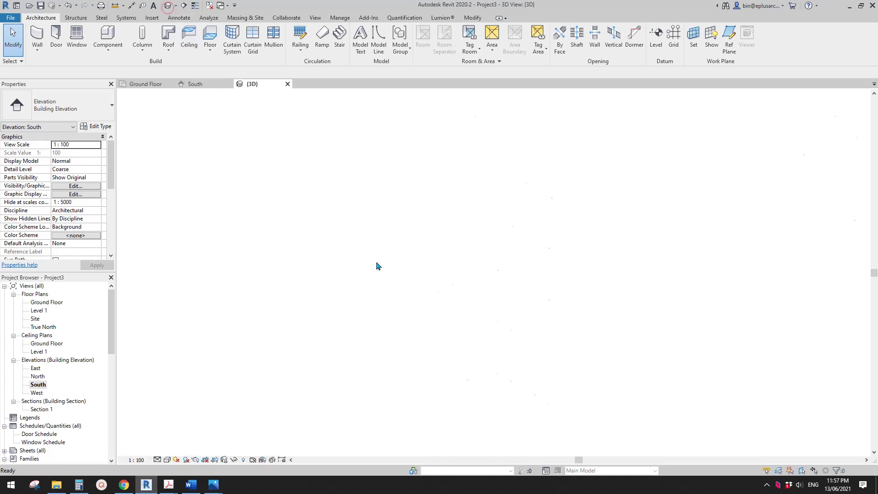
pyautogui.keyDown('shift'); pyautogui.moveTo(400, 301); pyautogui.dragTo(348, 358, button='middle'); pyautogui.keyUp('shift')
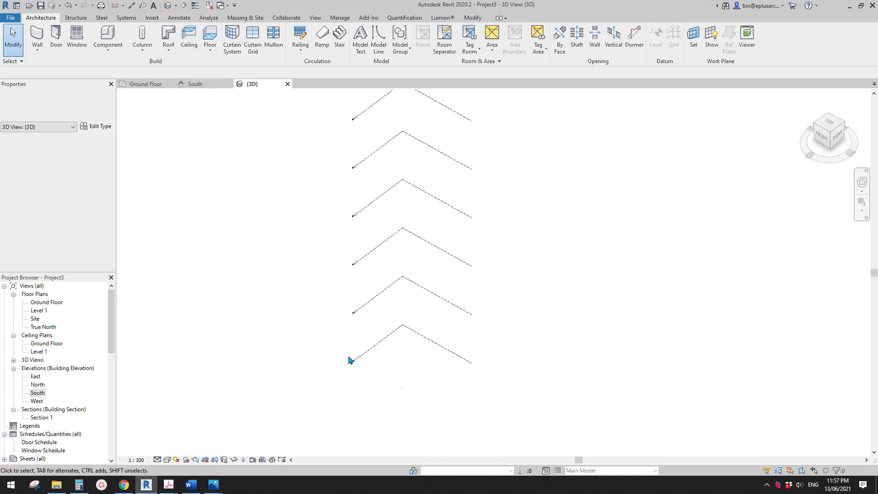
pyautogui.click(124, 484)
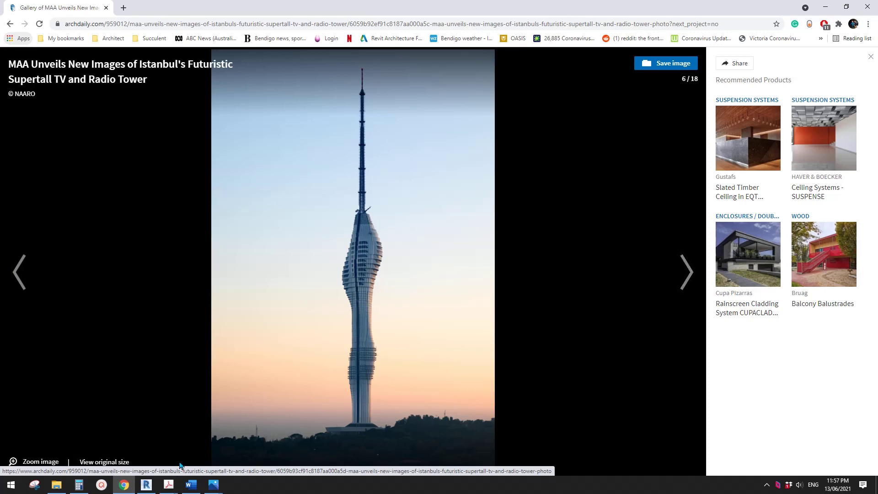
# Step: Create a Model In-Place family in the Mass category, keeping the default name
pyautogui.click(146, 484)
pyautogui.moveTo(343, 310); pyautogui.dragTo(331, 307, button='middle')
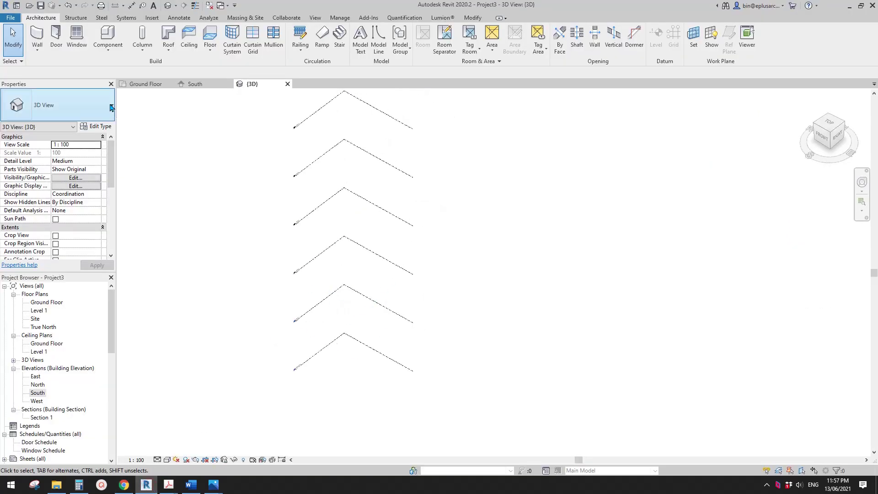
pyautogui.click(108, 54)
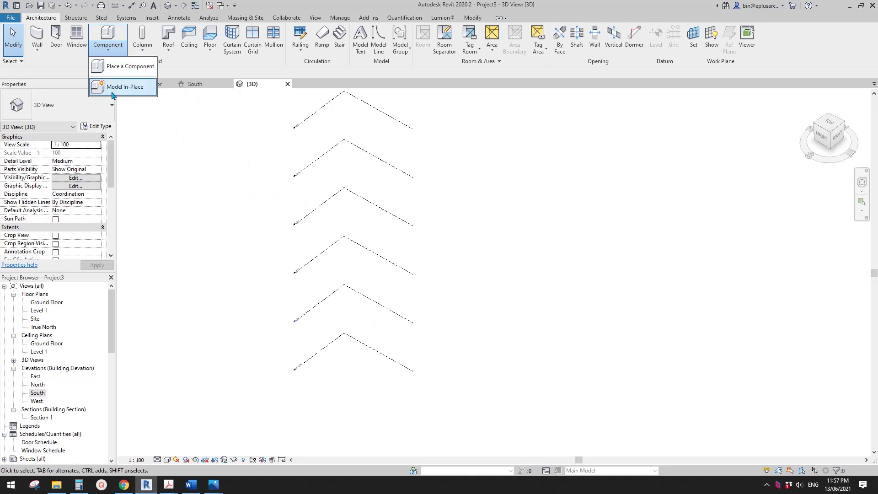
pyautogui.click(115, 87)
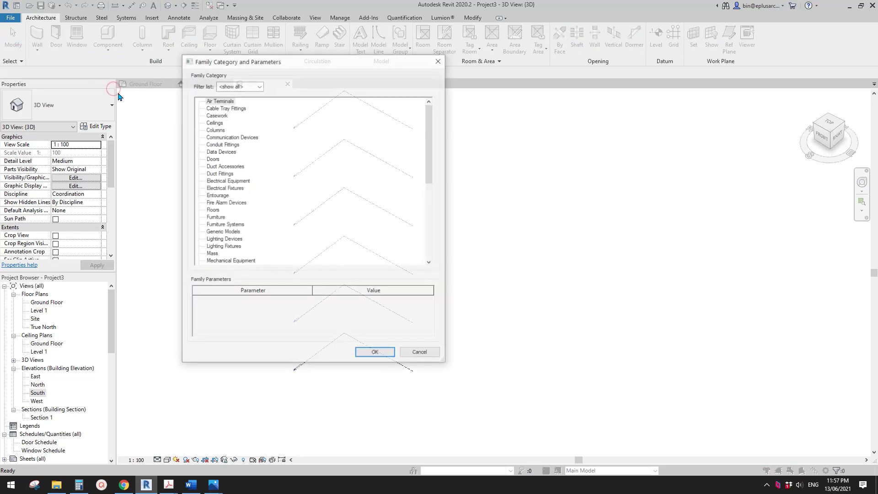
pyautogui.click(216, 211)
pyautogui.click(211, 254)
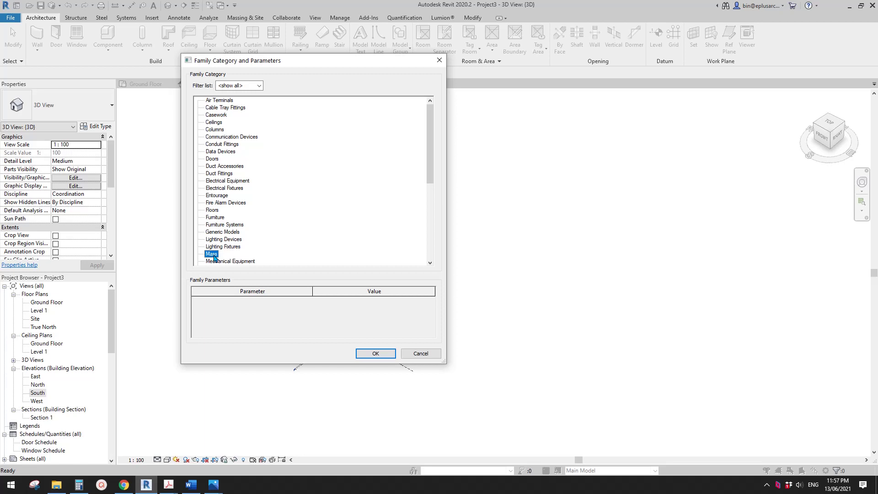
pyautogui.click(370, 354)
pyautogui.click(217, 249)
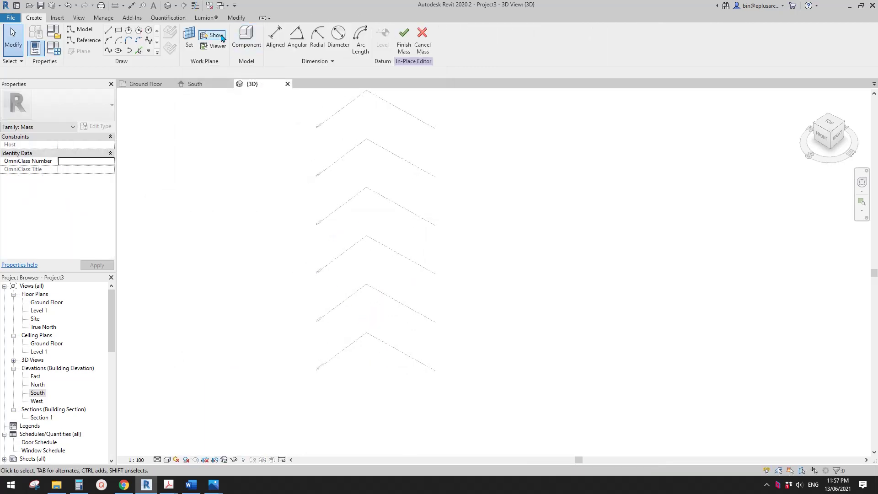
# Step: Set the work plane to Level : Ground Floor
pyautogui.click(188, 37)
pyautogui.click(75, 72)
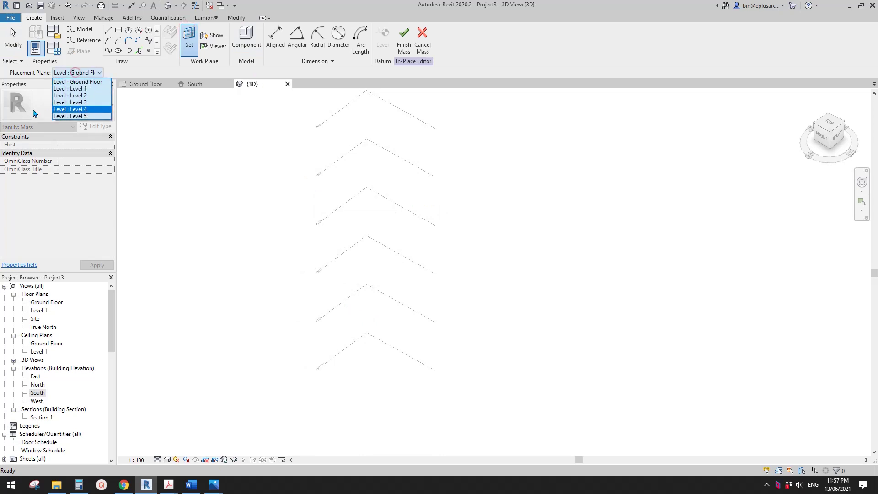
pyautogui.click(78, 83)
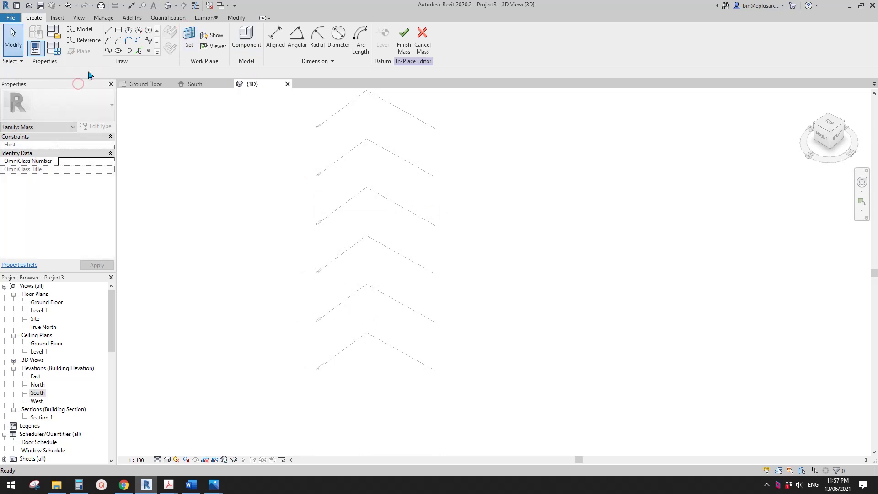
pyautogui.moveTo(353, 262); pyautogui.dragTo(370, 265, button='middle')
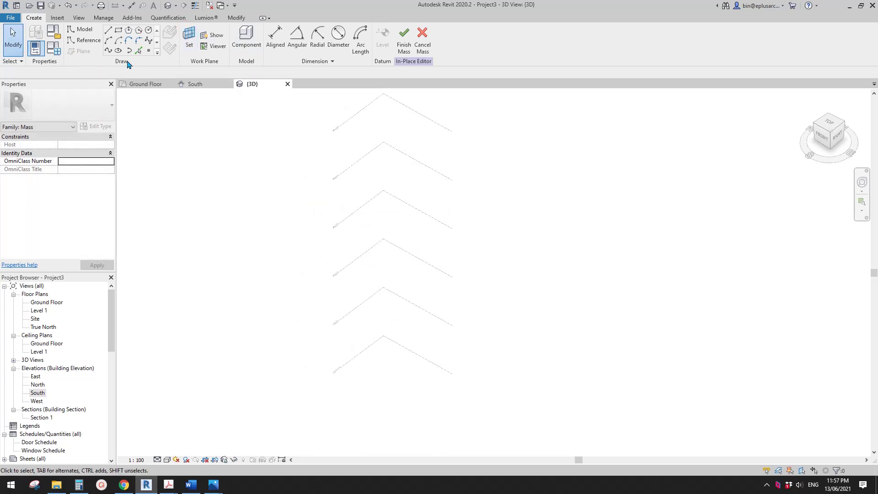
# Step: Draw a reference-line circle on Ground Floor with a radius of roughly 9000
pyautogui.click(83, 40)
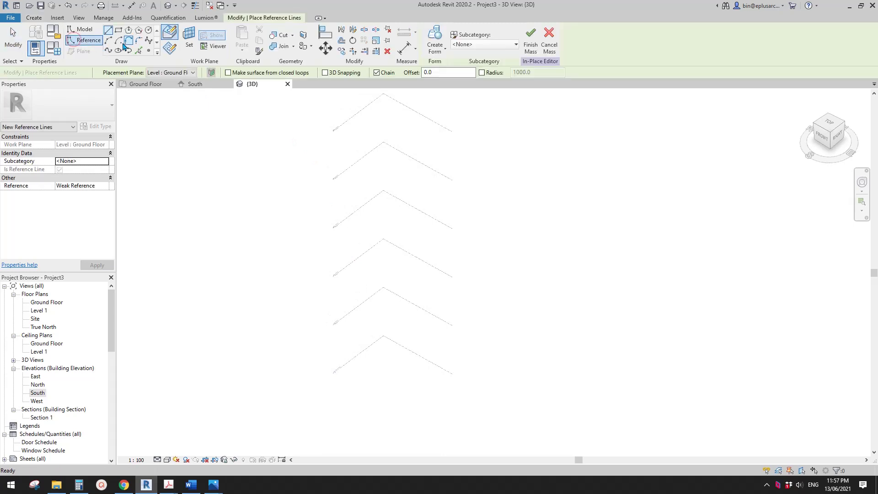
pyautogui.click(149, 30)
pyautogui.scroll(2, 389, 372)
pyautogui.click(388, 371)
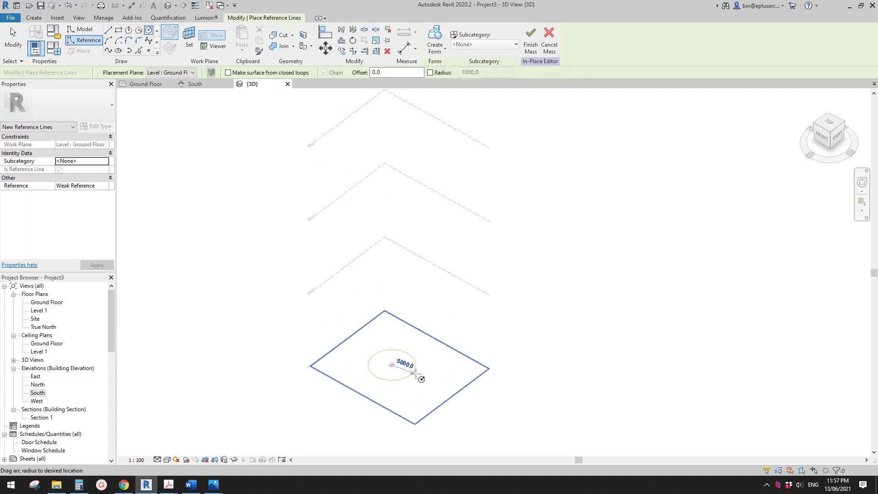
pyautogui.click(430, 376)
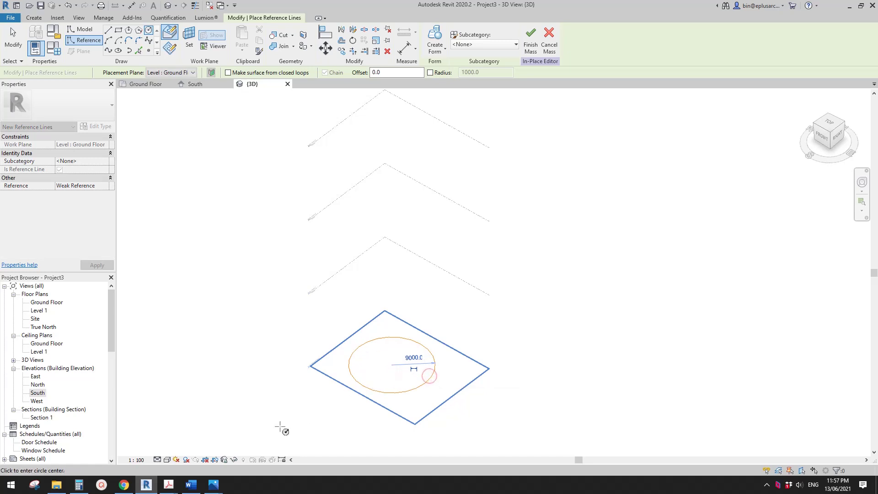
pyautogui.click(124, 485)
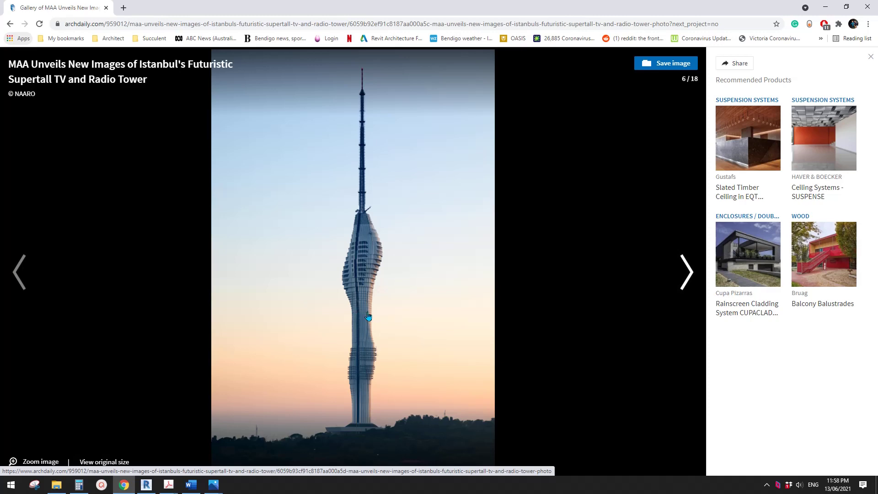
pyautogui.click(146, 484)
pyautogui.click(355, 359)
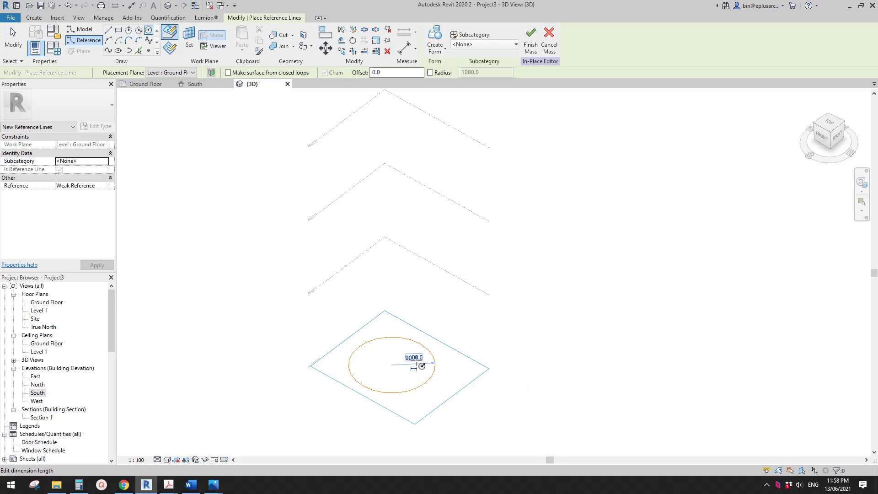
# Step: Change the circle's radius to 10000 and orbit the view to check it
pyautogui.click(421, 364)
pyautogui.write('10000')
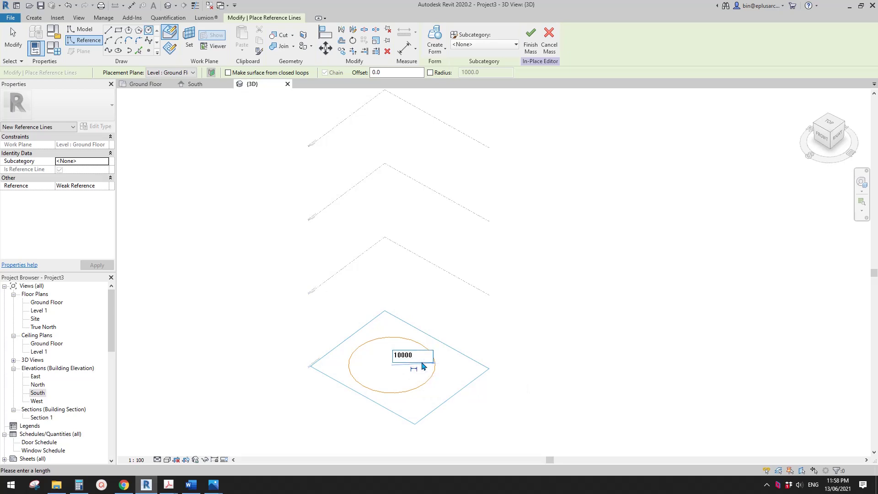
pyautogui.press('Return')
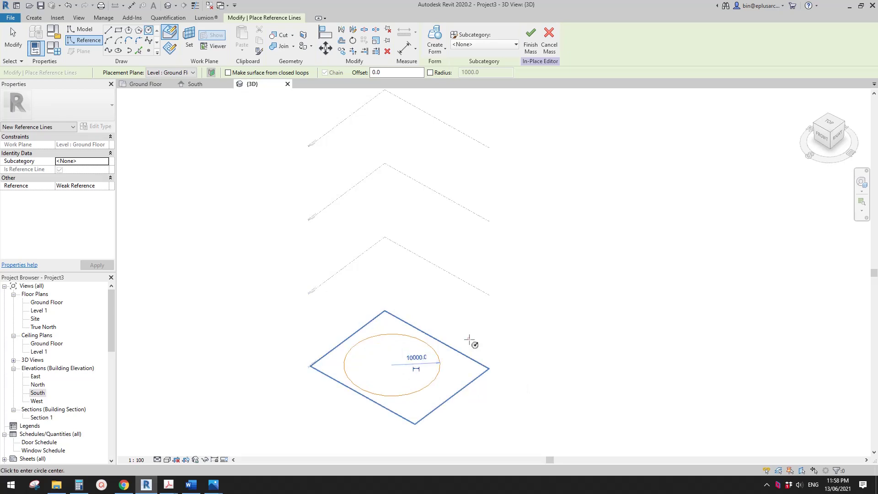
pyautogui.keyDown('shift'); pyautogui.moveTo(446, 394); pyautogui.dragTo(487, 327, button='middle'); pyautogui.keyUp('shift')
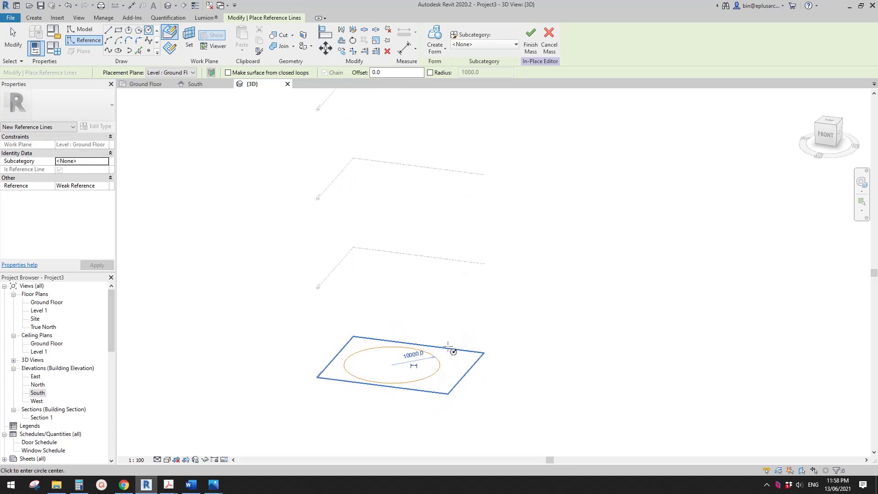
pyautogui.press('Escape')
pyautogui.scroll(-1, 421, 381)
pyautogui.keyDown('shift'); pyautogui.moveTo(397, 361); pyautogui.dragTo(409, 379, button='middle'); pyautogui.keyUp('shift')
pyautogui.scroll(-1, 420, 379)
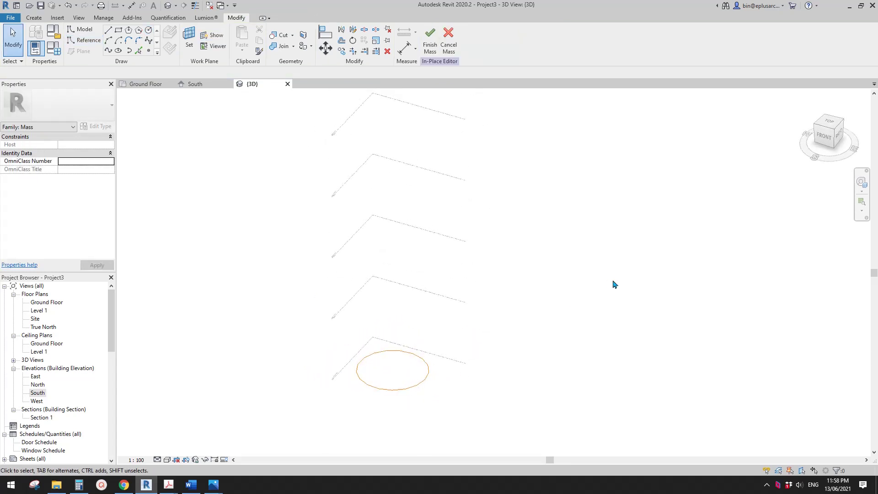
pyautogui.keyDown('shift'); pyautogui.moveTo(435, 309); pyautogui.dragTo(471, 269, button='middle'); pyautogui.keyUp('shift')
pyautogui.scroll(-2, 502, 241)
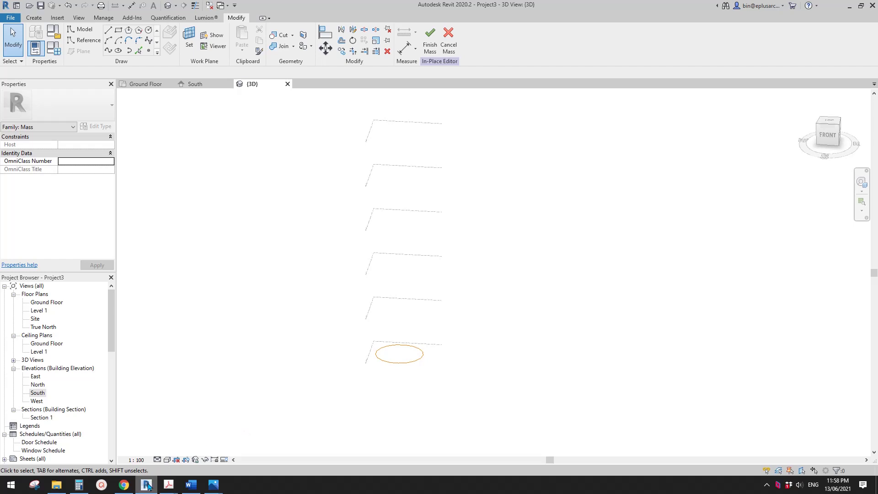
pyautogui.hotkey('alt', 'Tab')
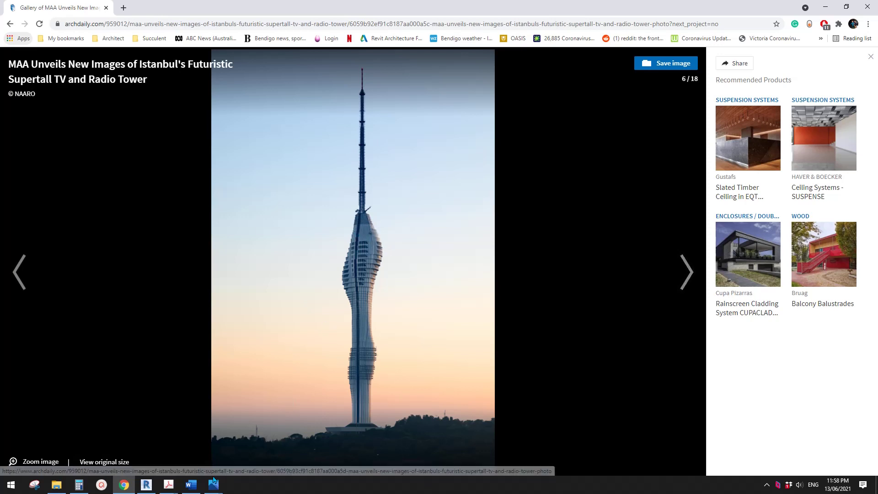
# Step: Back in Revit, select the ground-floor reference circle
pyautogui.click(146, 485)
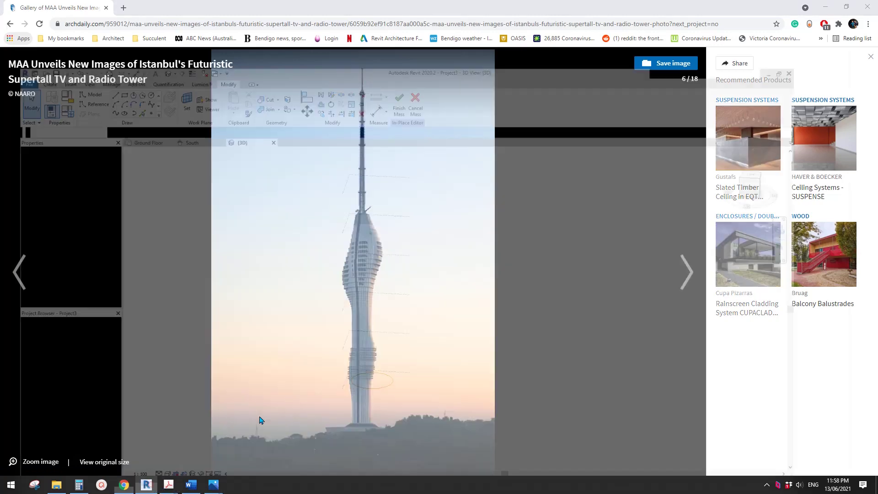
pyautogui.click(410, 367)
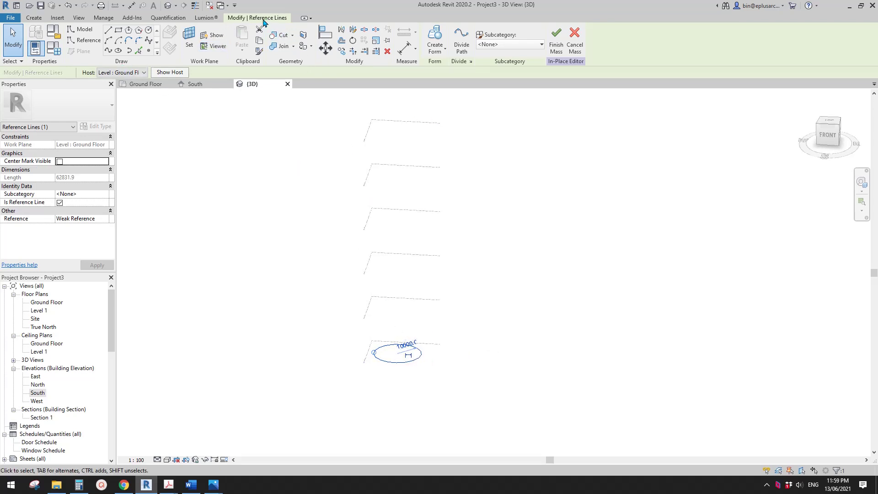
# Step: Copy the circle and paste it Aligned to Selected Levels, Level 1 through Level 5
pyautogui.hotkey('ctrl', 'c')
pyautogui.click(242, 51)
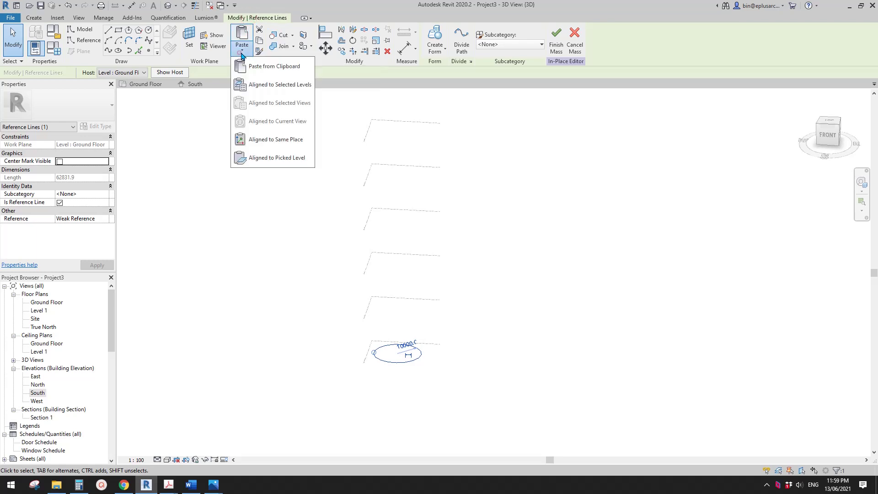
pyautogui.click(276, 88)
pyautogui.click(243, 130)
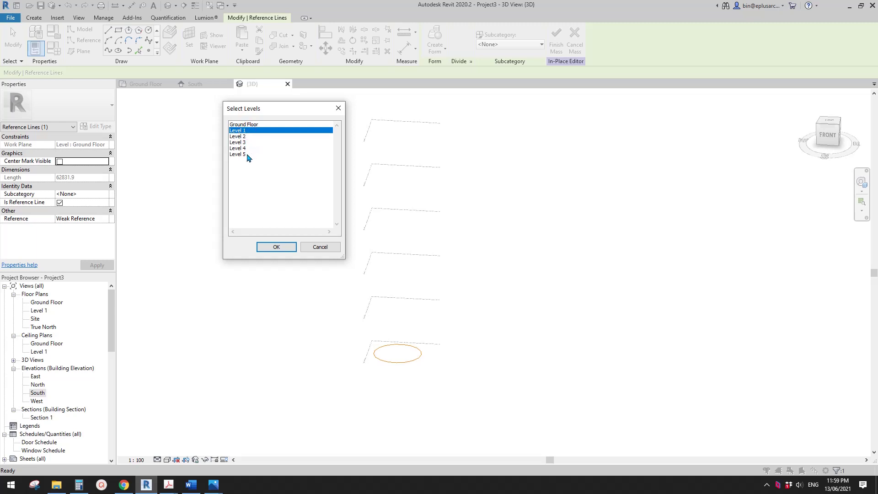
pyautogui.keyDown('shift'); pyautogui.click(246, 155); pyautogui.keyUp('shift')
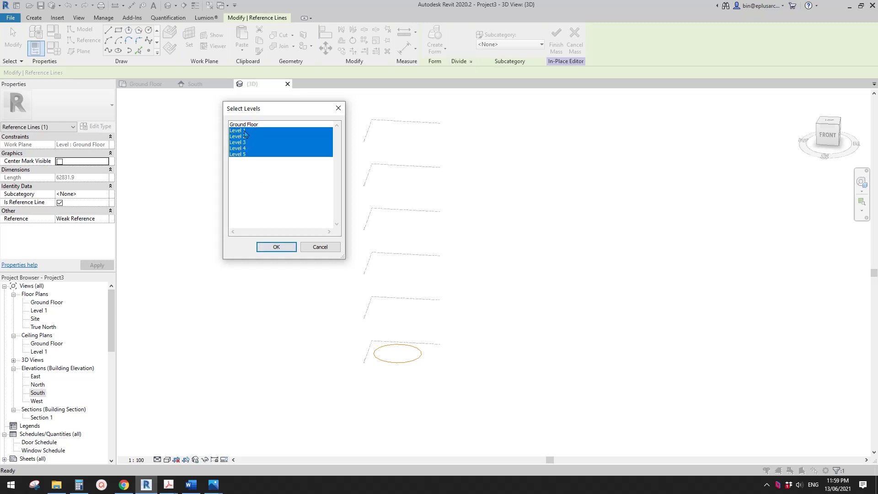
pyautogui.click(260, 247)
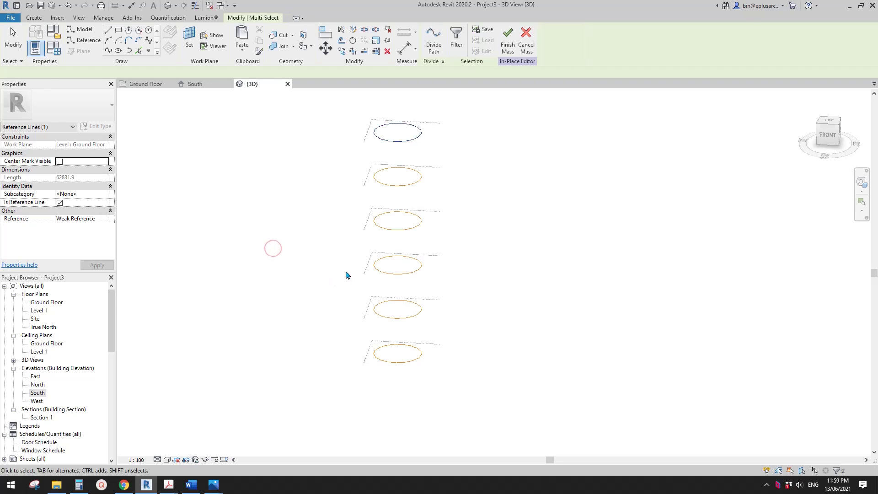
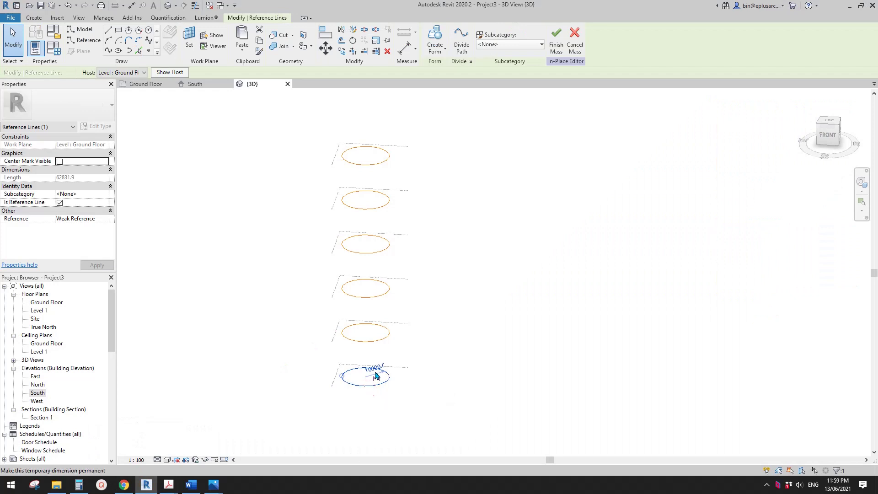
# Step: Enlarge the Level 1 ellipse to radius 15000 and check it against the tower photo
pyautogui.click(370, 341)
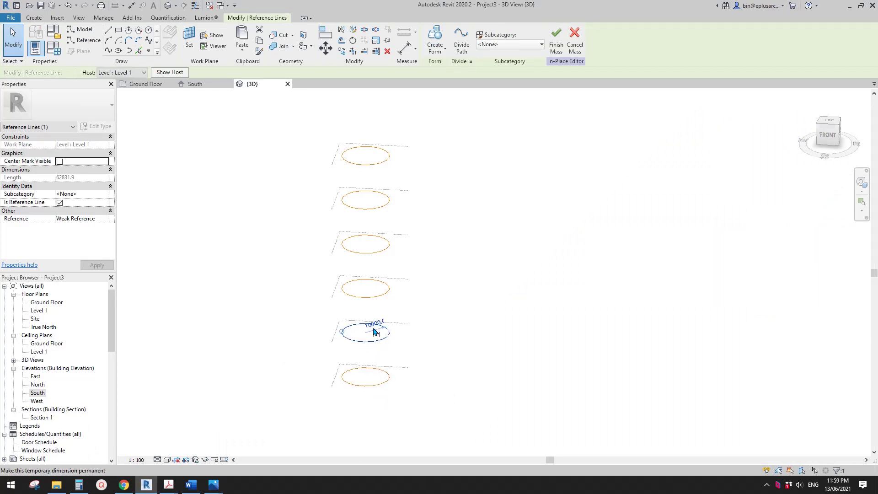
pyautogui.click(375, 324)
pyautogui.write('150')
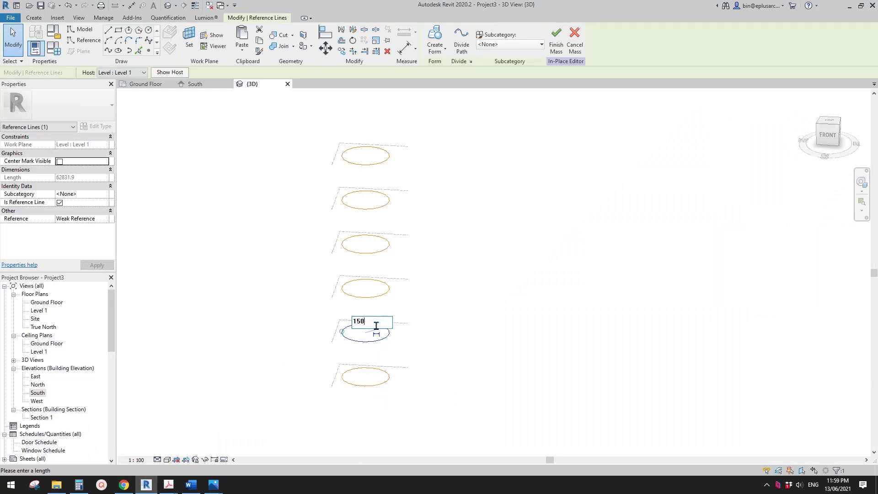
pyautogui.write('00')
pyautogui.press('Return')
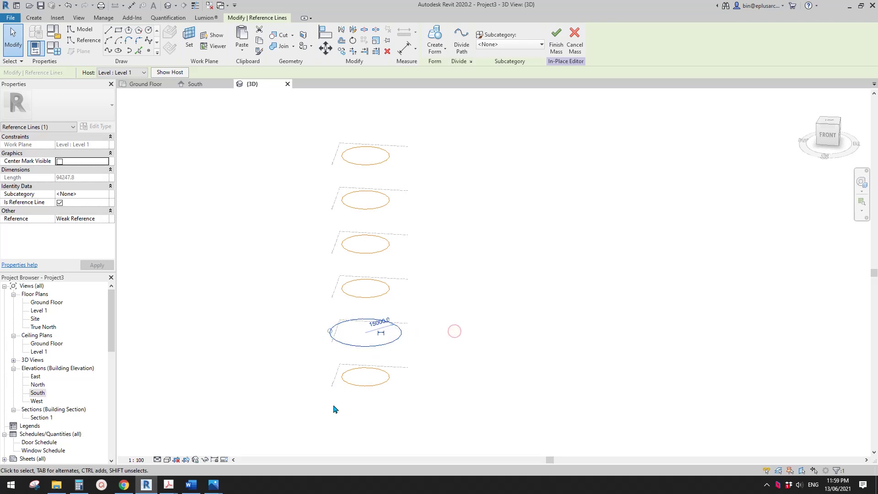
pyautogui.click(124, 485)
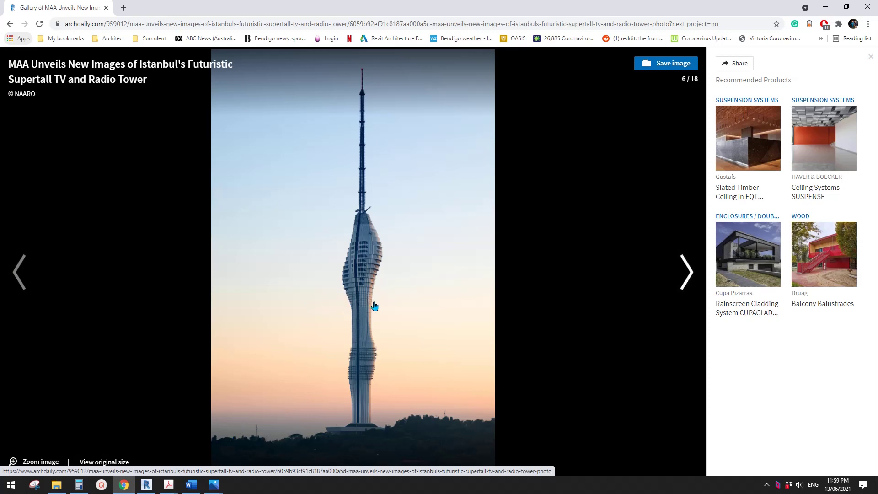
pyautogui.hotkey('alt', 'Tab')
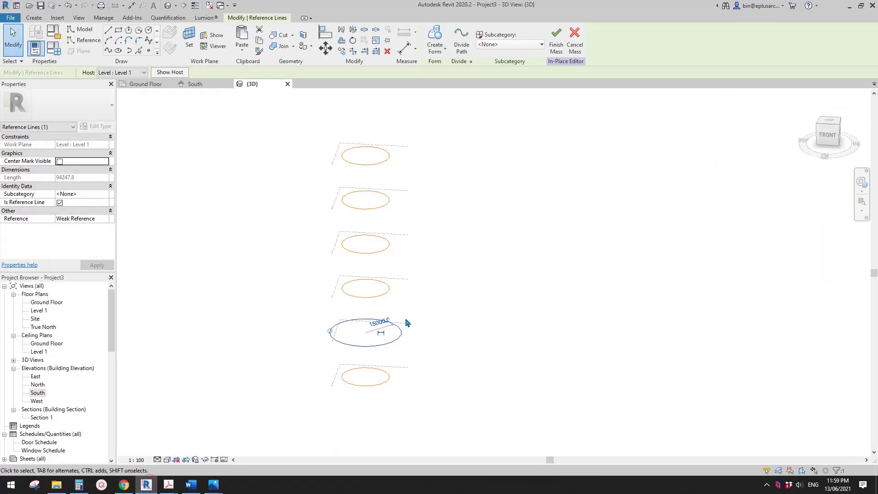
# Step: Move the Level 1 ellipse 2000 sideways with MV
pyautogui.press('m')
pyautogui.press('v')
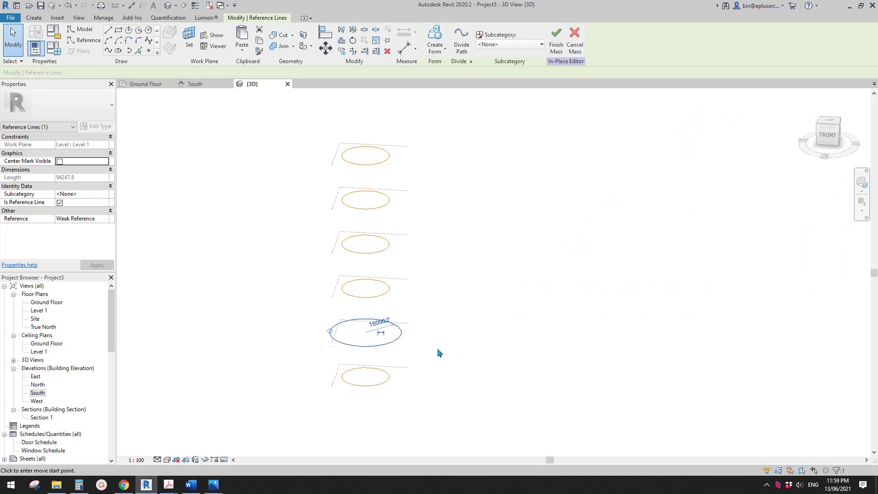
pyautogui.click(440, 348)
pyautogui.press('Escape')
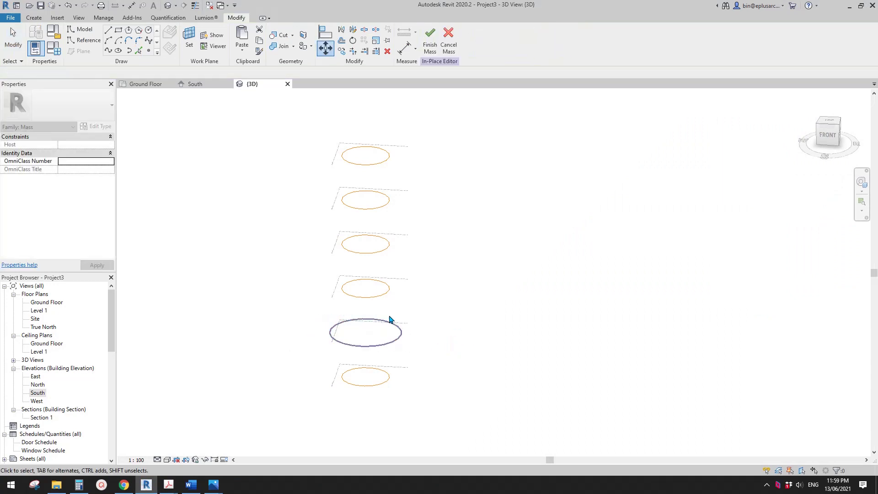
pyautogui.click(399, 335)
pyautogui.press('m')
pyautogui.press('v')
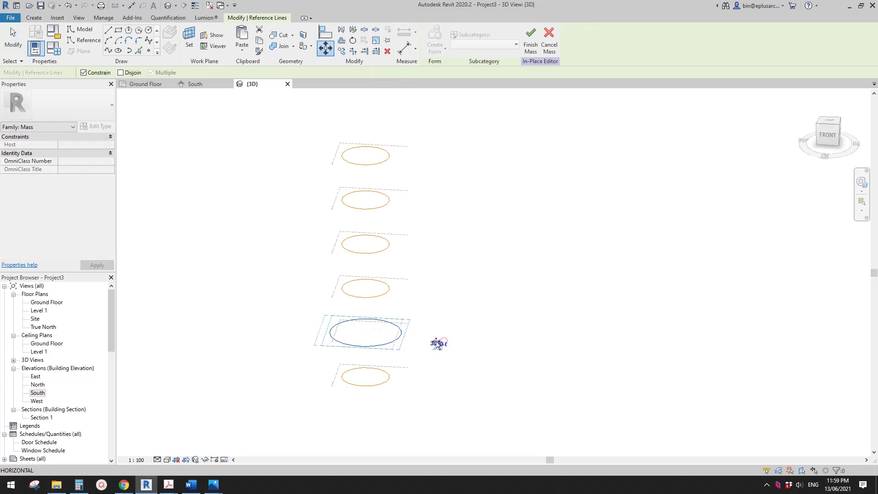
pyautogui.click(438, 343)
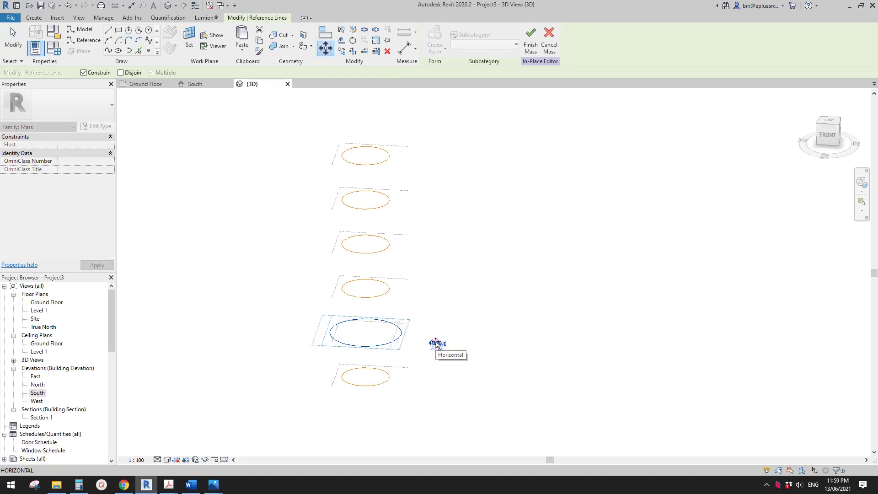
pyautogui.write('2000')
pyautogui.press('Return')
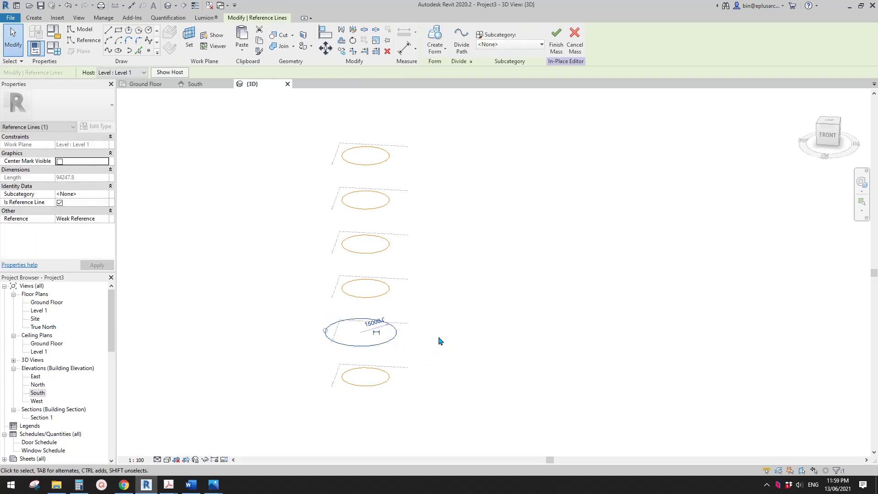
pyautogui.press('Escape')
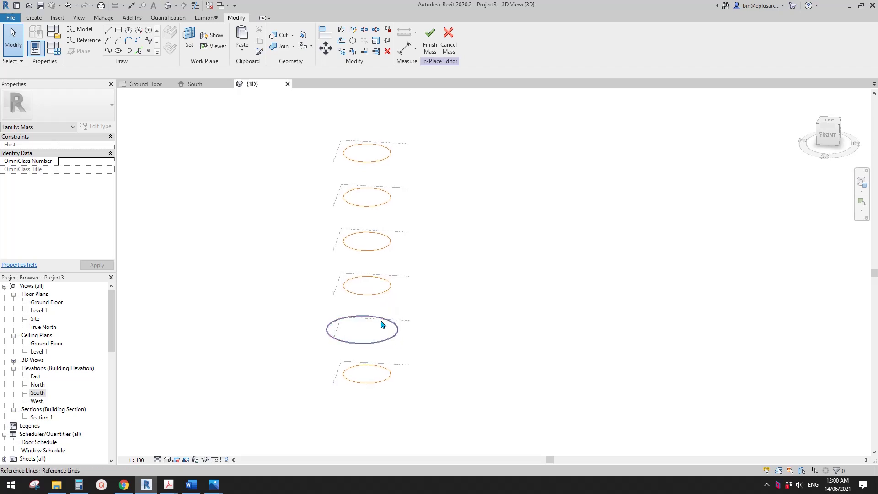
# Step: Resize the Level 2 ellipse to 18000, shift it 5000 sideways, then view the tower photo
pyautogui.click(374, 289)
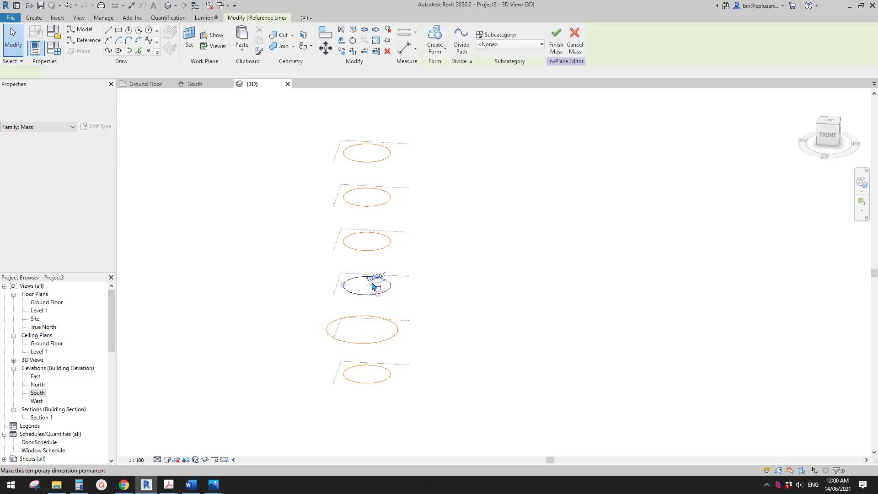
pyautogui.click(373, 275)
pyautogui.write('18000')
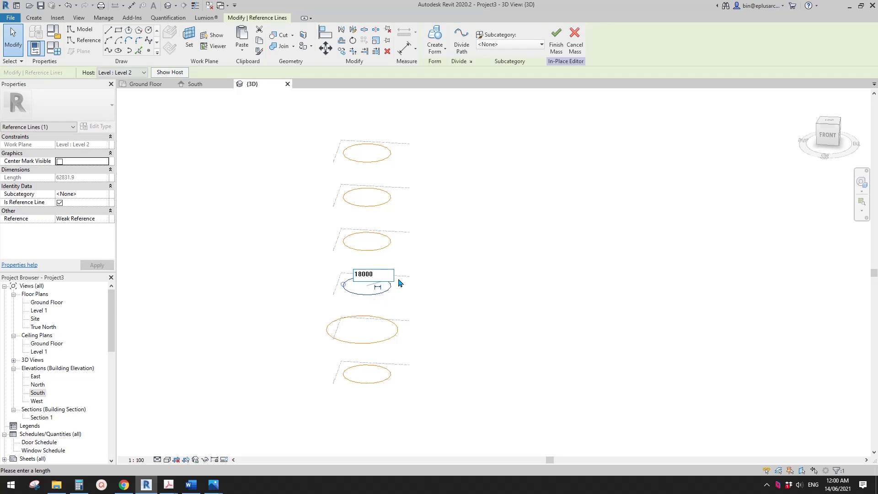
pyautogui.press('Return')
pyautogui.press('m')
pyautogui.press('v')
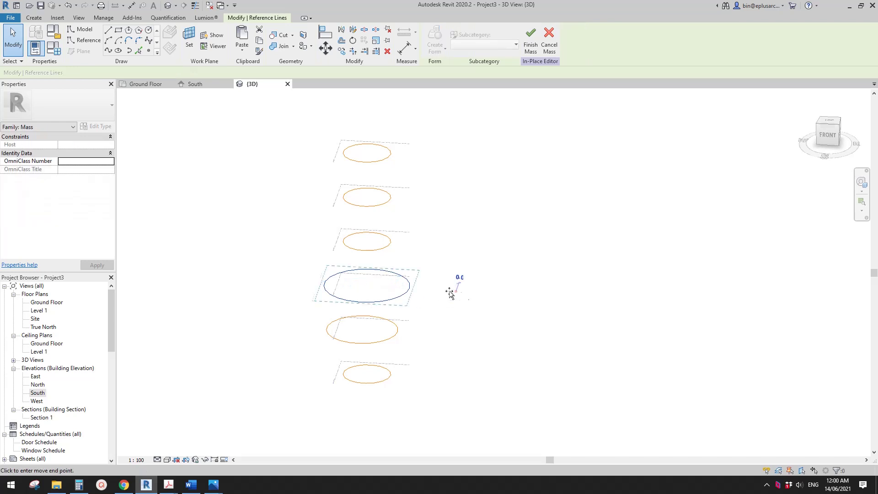
pyautogui.click(446, 293)
pyautogui.write('5000')
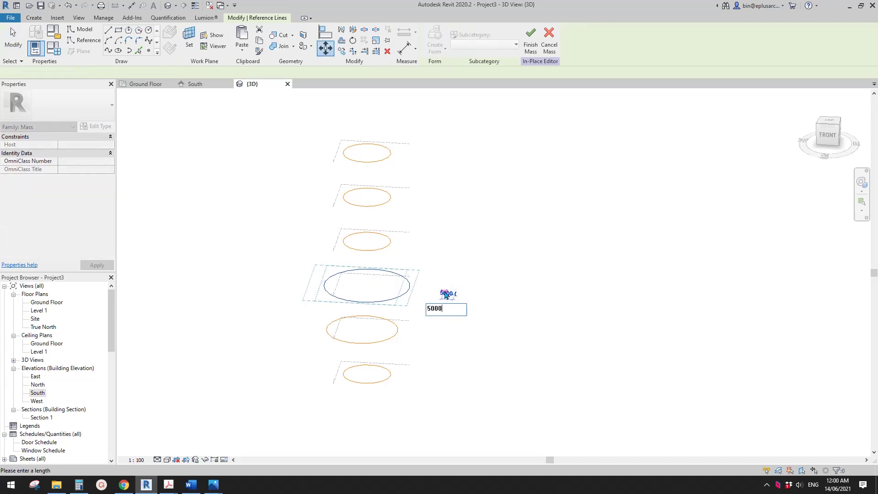
pyautogui.press('Return')
pyautogui.press('Escape')
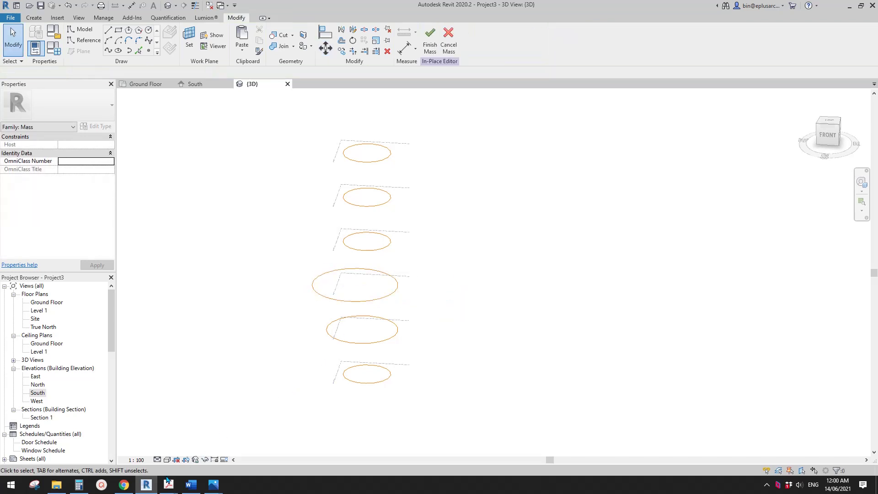
pyautogui.click(124, 484)
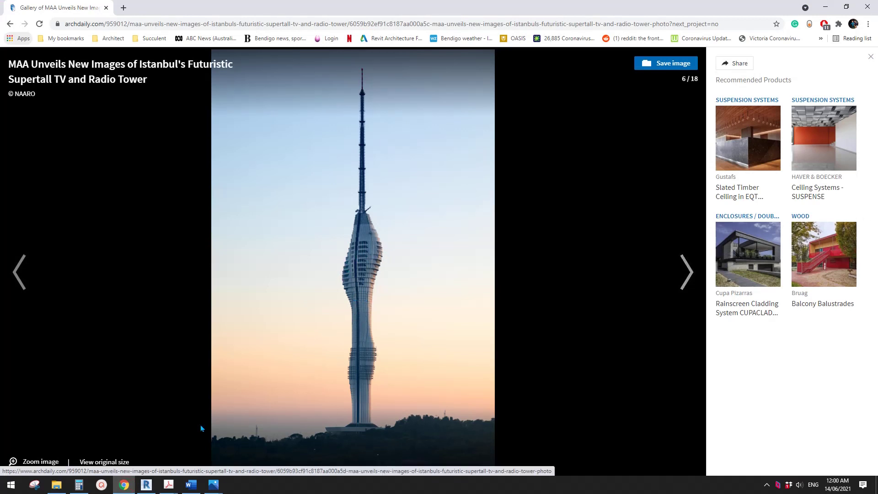
# Step: Set the Level 3 ellipse radius to 18000
pyautogui.click(147, 484)
pyautogui.click(373, 249)
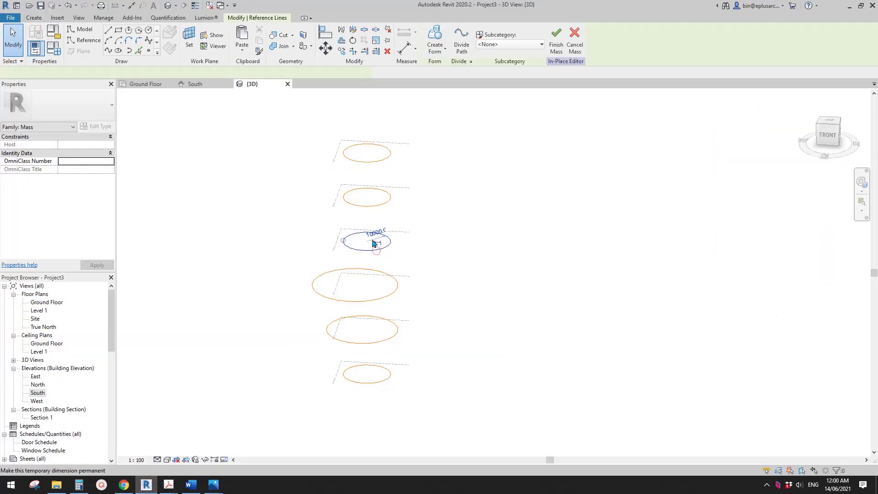
pyautogui.click(373, 233)
pyautogui.write('1')
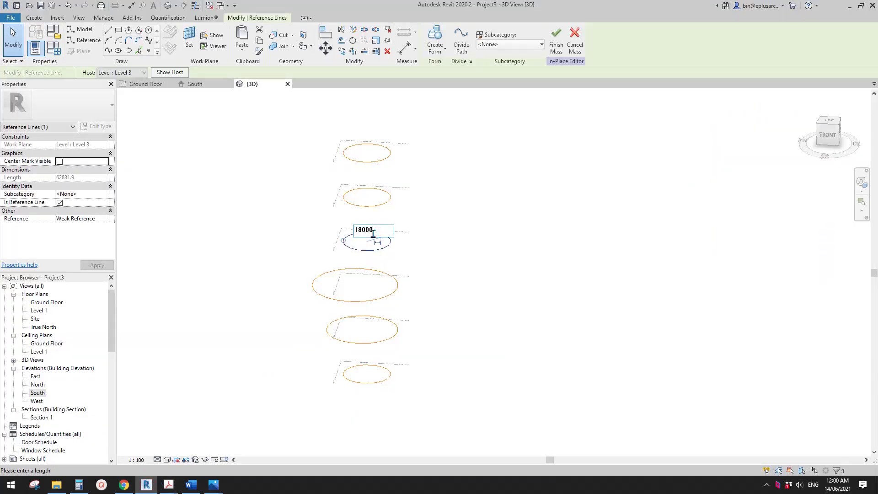
pyautogui.write('8000')
pyautogui.press('Return')
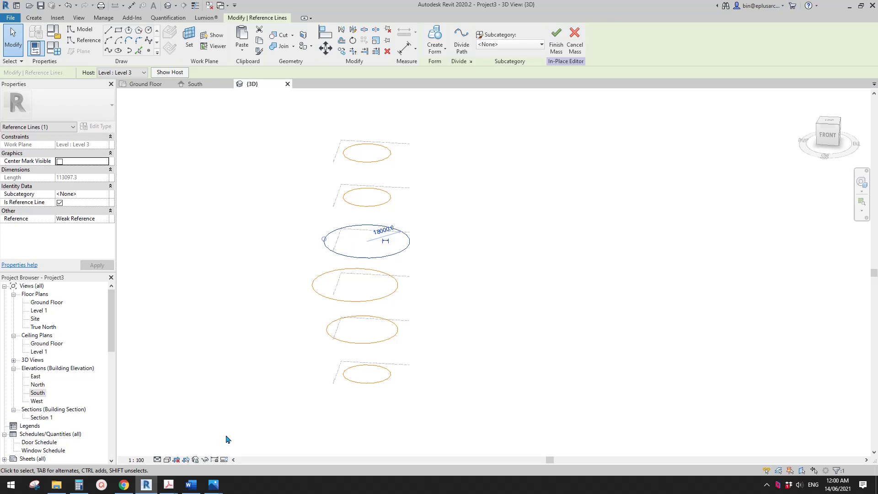
# Step: After checking the photo, set the Level 4 ellipse radius to 15000
pyautogui.click(124, 484)
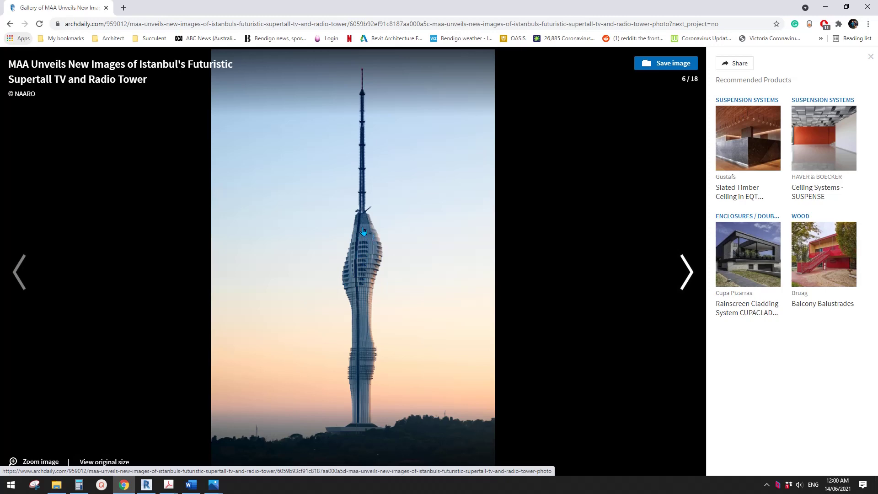
pyautogui.click(148, 484)
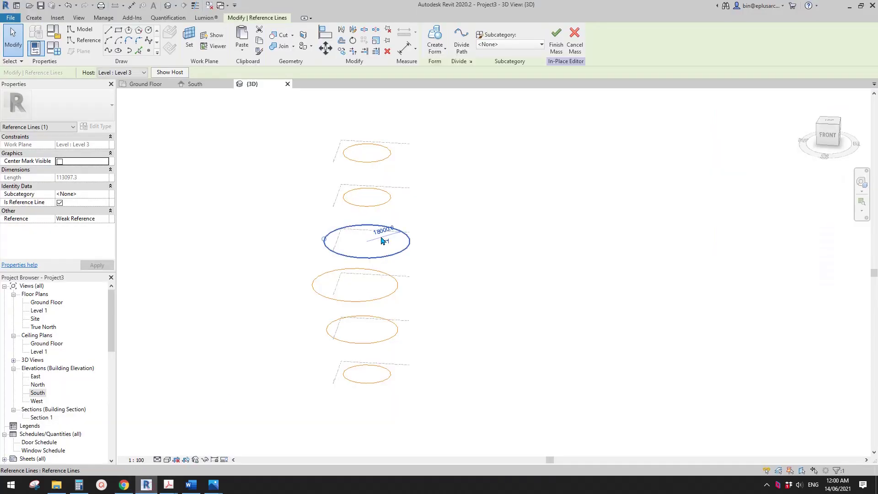
pyautogui.click(373, 205)
pyautogui.click(372, 189)
pyautogui.write('15')
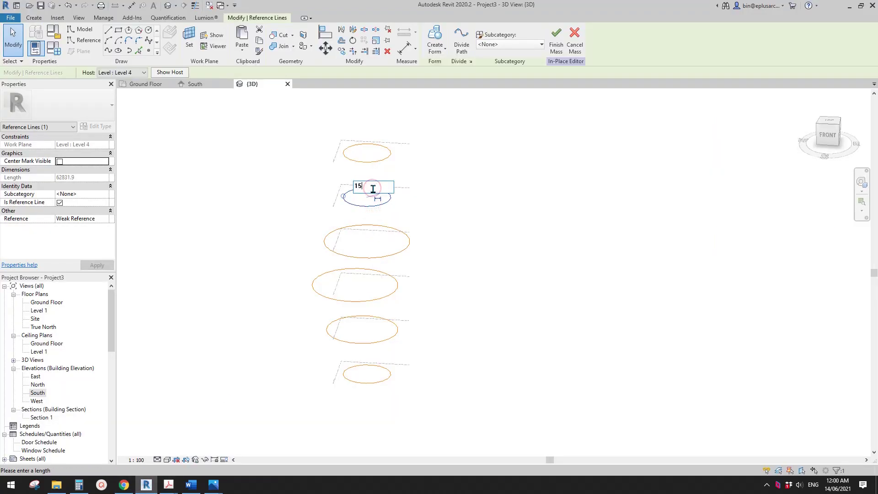
pyautogui.write('000')
pyautogui.press('Return')
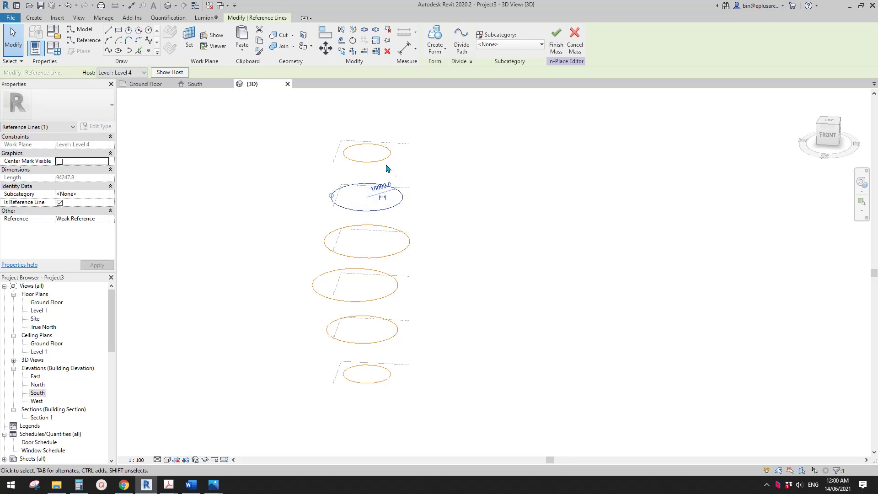
# Step: Set the top Level 5 ellipse radius to 9000
pyautogui.click(372, 142)
pyautogui.write('9000')
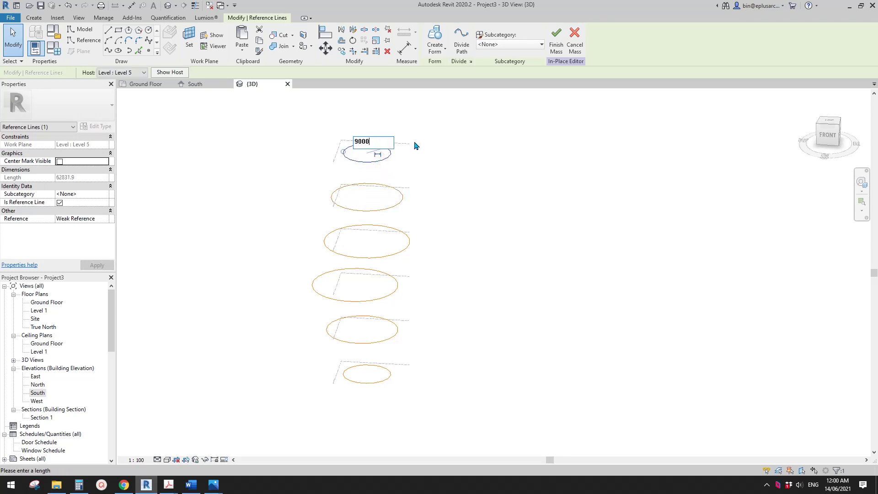
pyautogui.press('Return')
# Step: Window-select the six ellipses, loft them into a solid form, and compare with the photo
pyautogui.press('Escape')
pyautogui.keyDown('shift'); pyautogui.moveTo(408, 150); pyautogui.dragTo(429, 163, button='middle'); pyautogui.keyUp('shift')
pyautogui.moveTo(289, 122); pyautogui.dragTo(434, 384)
pyautogui.click(434, 36)
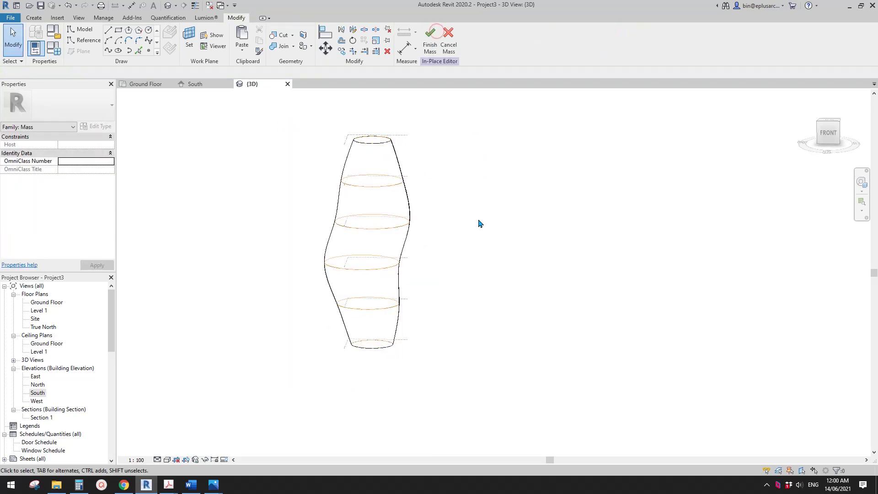
pyautogui.keyDown('shift'); pyautogui.moveTo(464, 258); pyautogui.dragTo(451, 213, button='middle'); pyautogui.keyUp('shift')
pyautogui.click(124, 485)
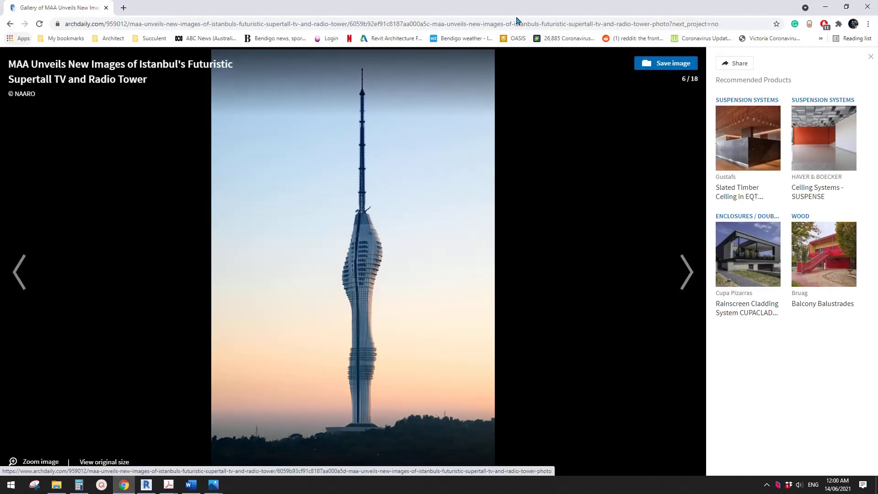
# Step: Snap the tower photo beside the Revit 3D view and re-centre the mass
pyautogui.moveTo(514, 13); pyautogui.dragTo(877, 94)
pyautogui.click(165, 97)
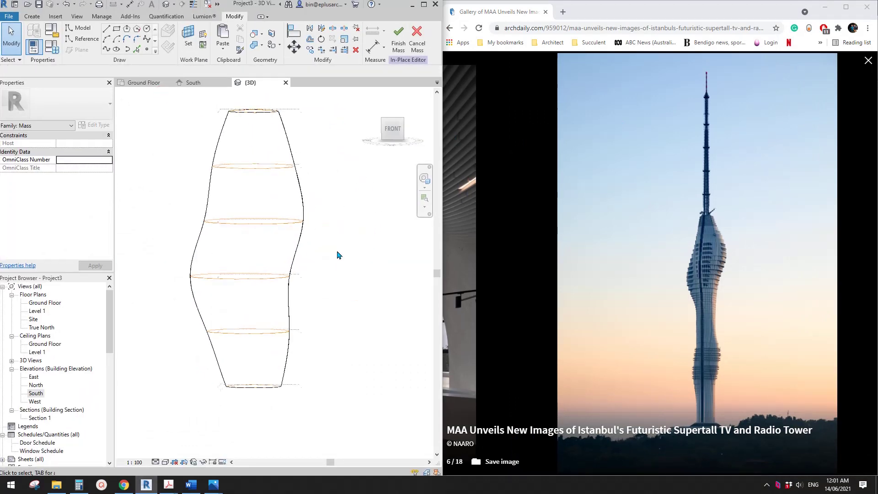
pyautogui.scroll(1, 338, 252)
pyautogui.moveTo(307, 242); pyautogui.dragTo(370, 266, button='middle')
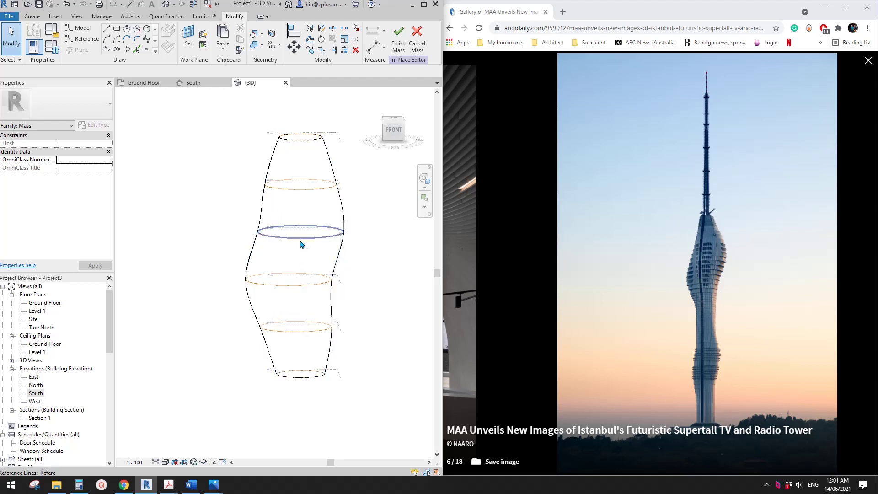
# Step: Leave Level 3 at 18000 and set the Level 2 profile diameter to 21000
pyautogui.click(328, 246)
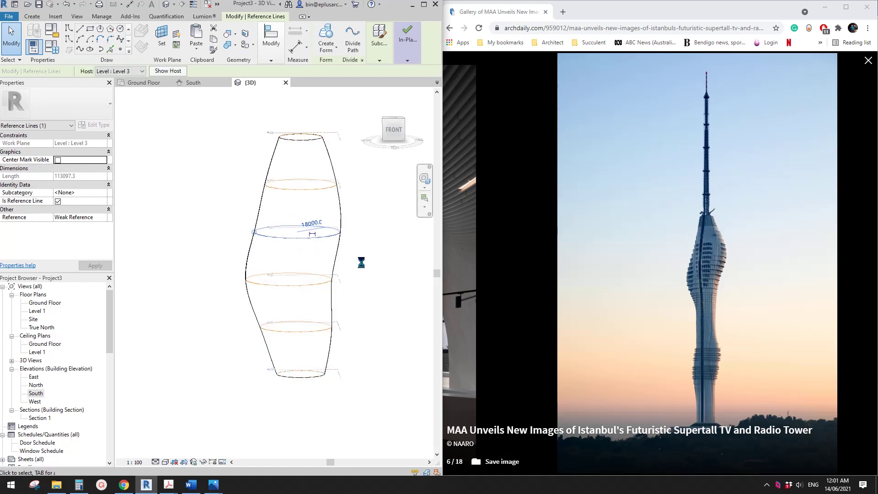
pyautogui.click(308, 222)
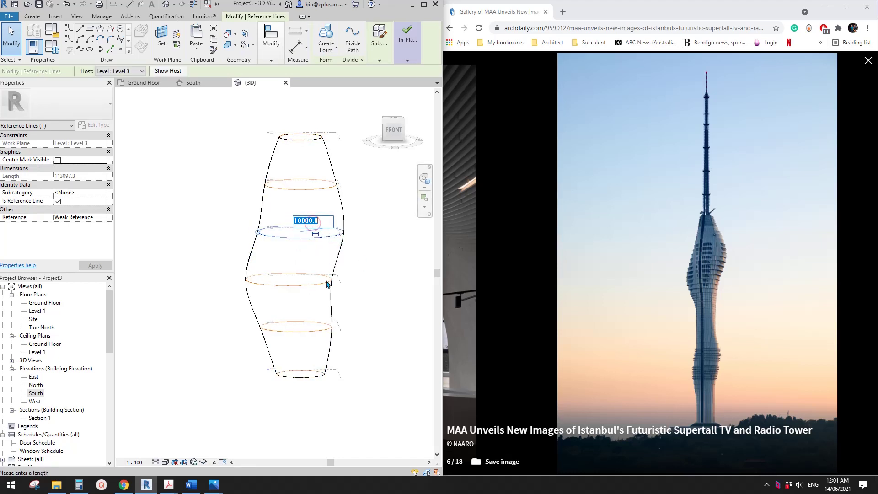
pyautogui.press('Return')
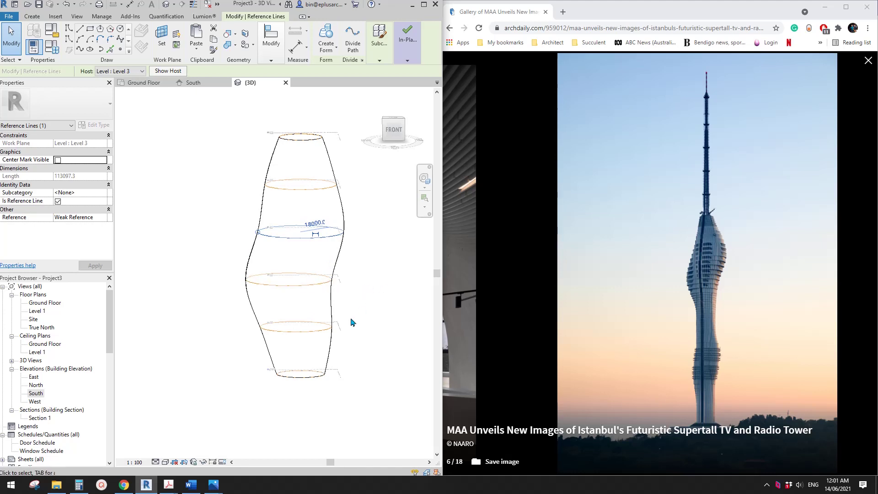
pyautogui.click(304, 332)
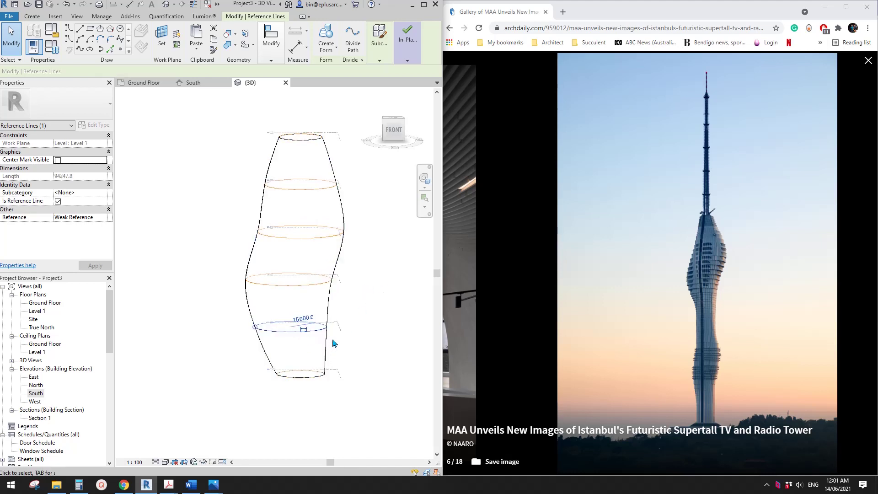
pyautogui.click(316, 284)
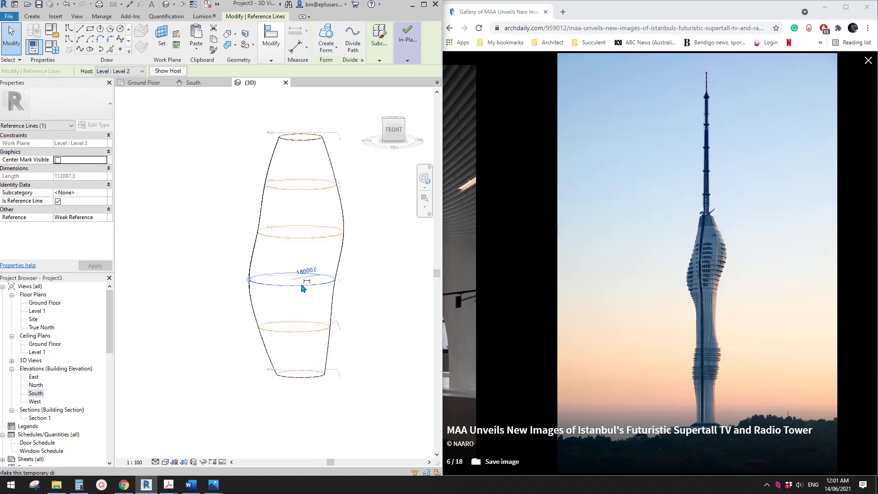
pyautogui.click(304, 271)
pyautogui.write('2100')
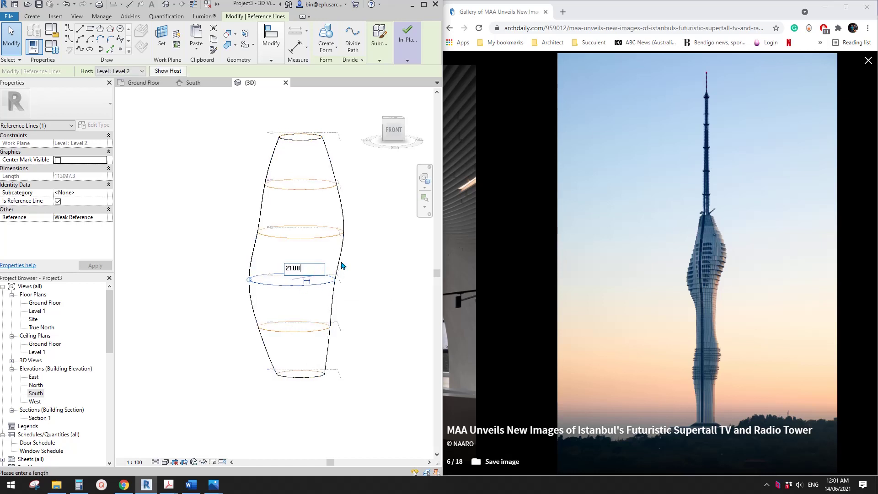
pyautogui.write('00')
pyautogui.press('Return')
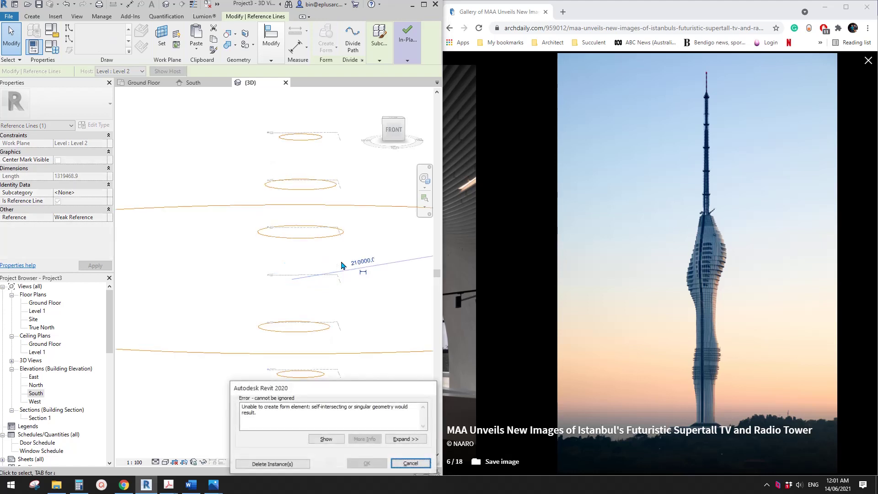
pyautogui.press('Escape')
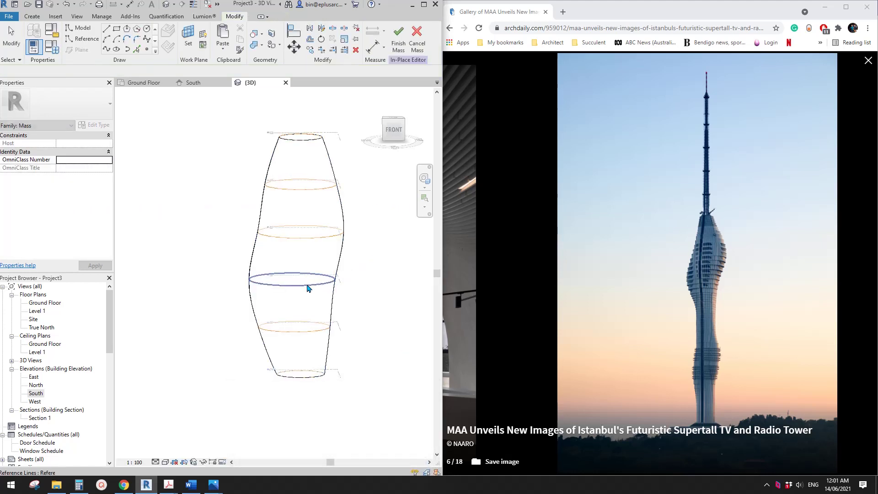
pyautogui.click(306, 285)
pyautogui.click(307, 271)
pyautogui.write('21000')
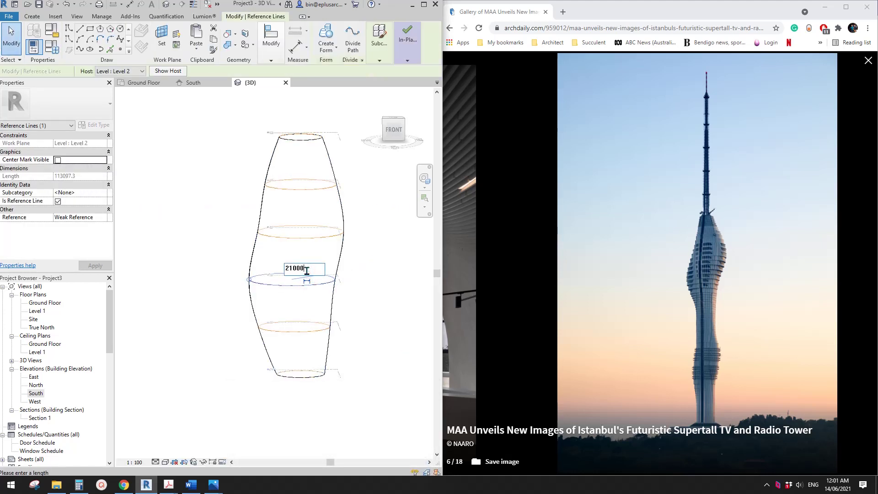
pyautogui.press('Return')
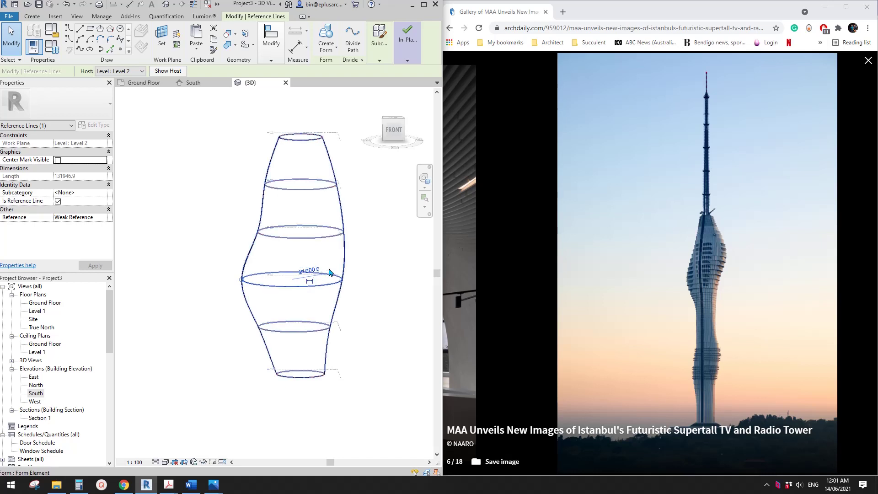
# Step: Set the Level 3 profile diameter to 20000
pyautogui.click(295, 238)
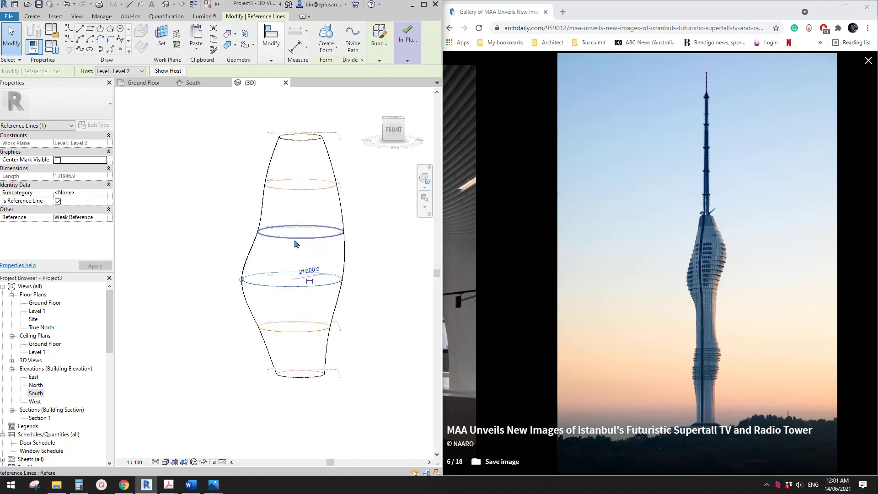
pyautogui.click(314, 223)
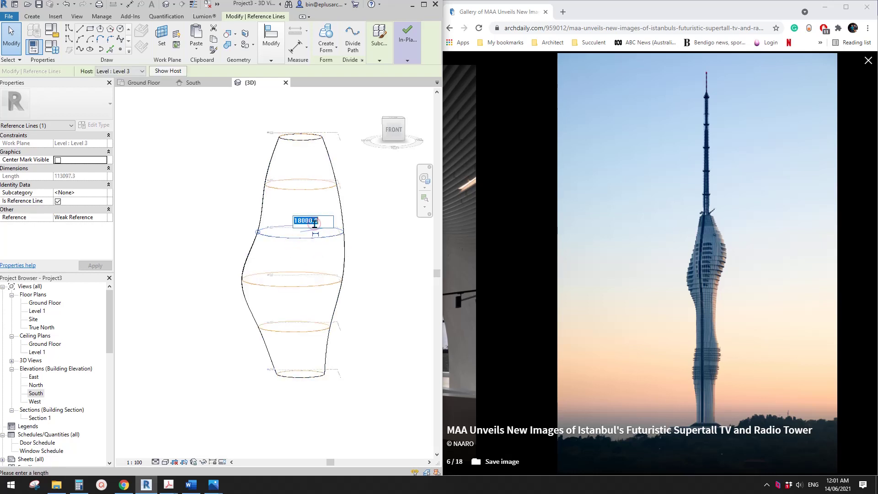
pyautogui.write('20000')
pyautogui.press('Return')
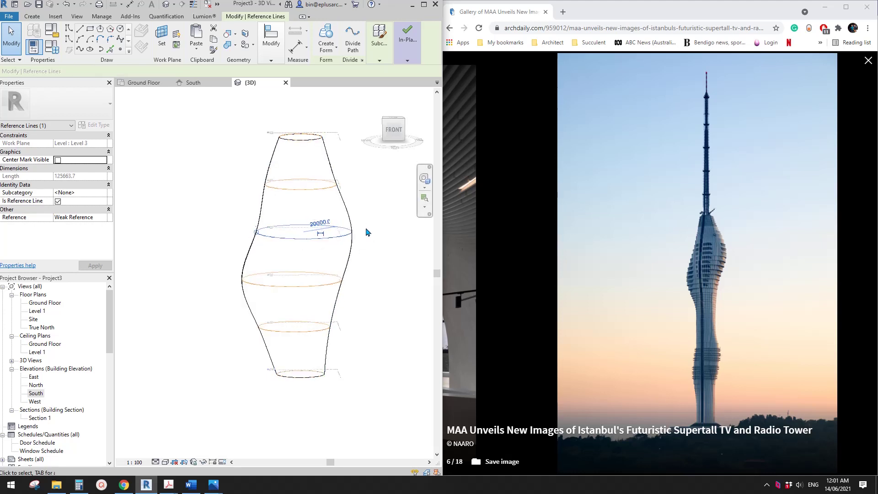
# Step: Set the Level 1 profile diameter to 16000
pyautogui.click(339, 185)
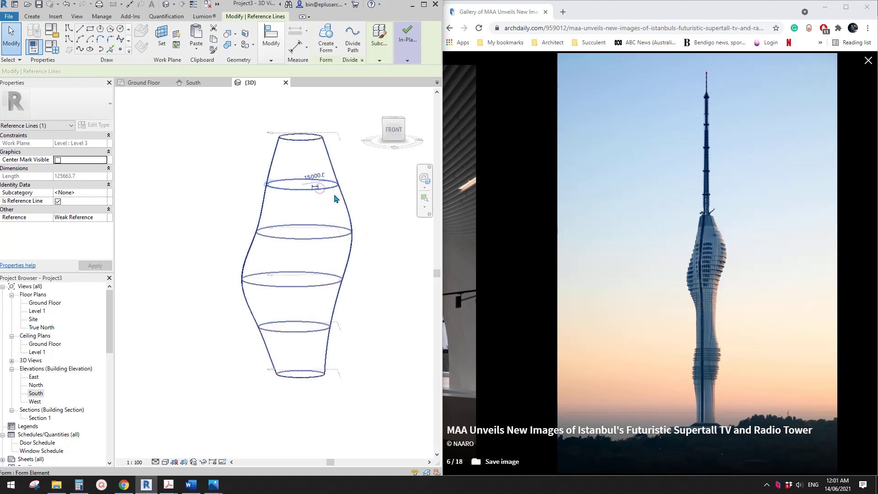
pyautogui.click(305, 329)
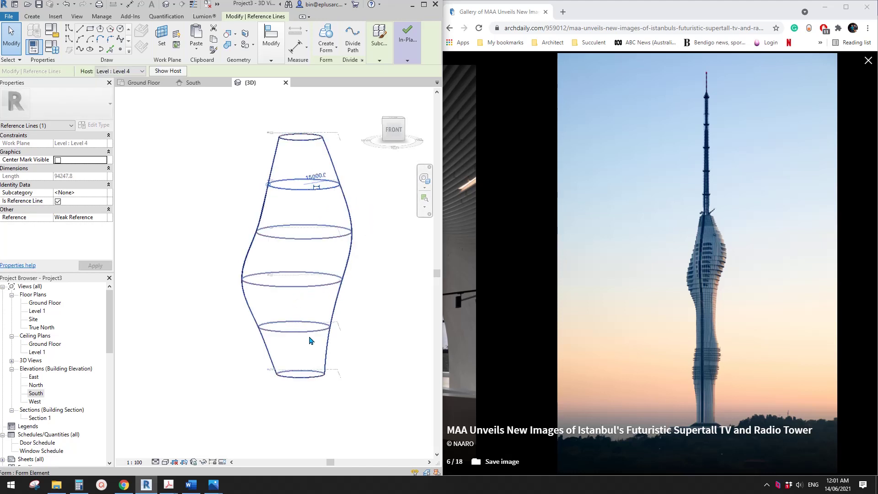
pyautogui.click(302, 330)
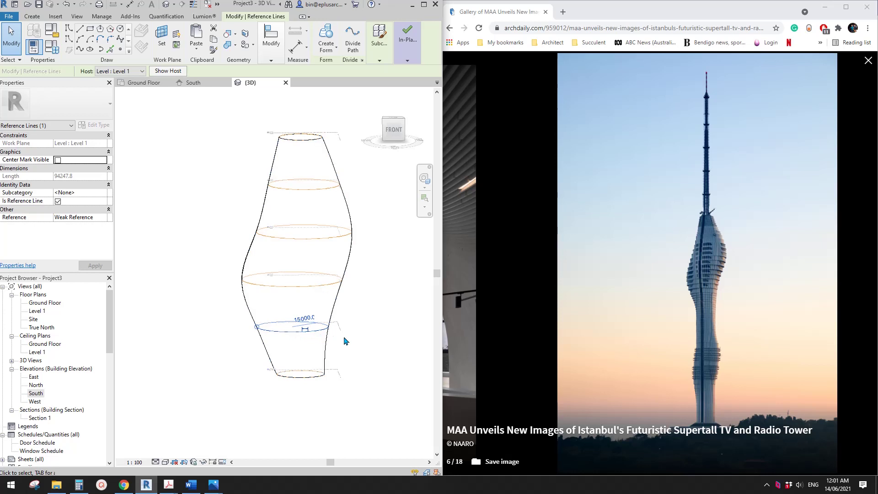
pyautogui.click(305, 318)
pyautogui.write('16')
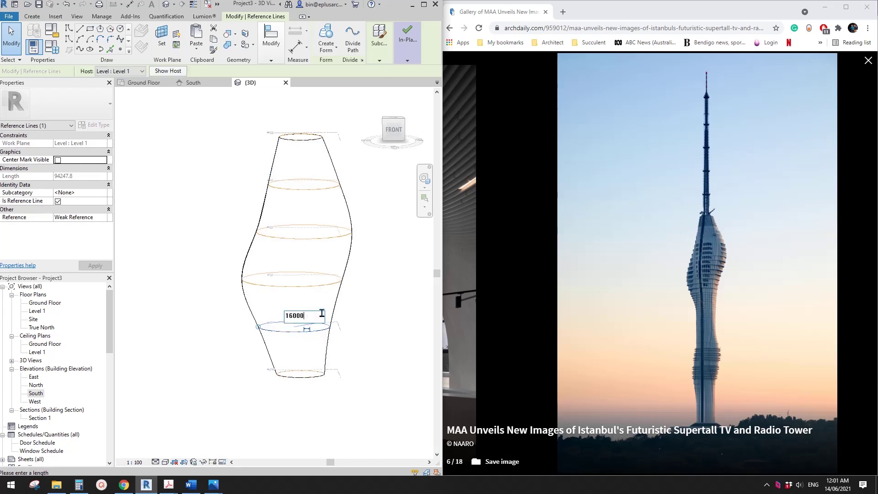
pyautogui.write('000')
pyautogui.press('Return')
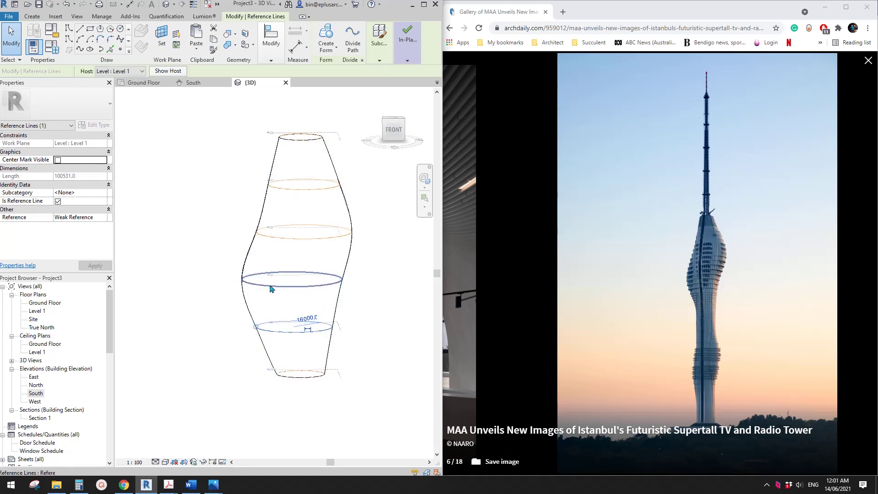
pyautogui.press('Escape')
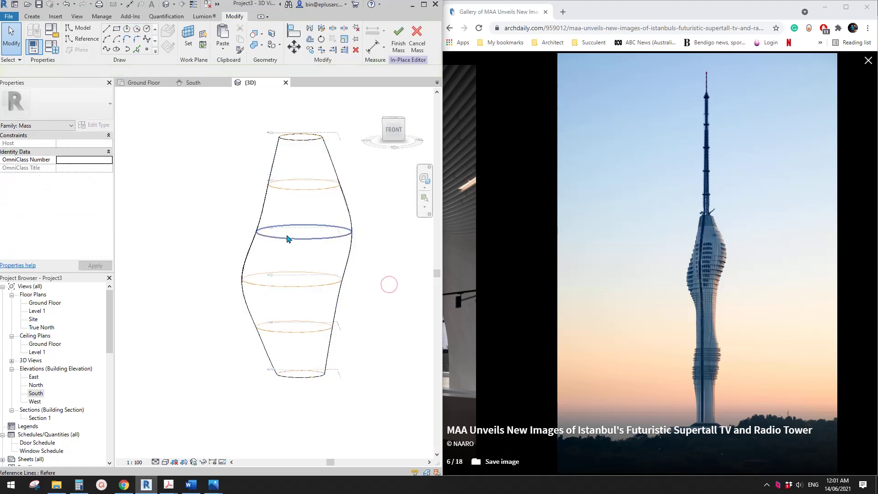
# Step: Orbit the mass and inspect the top 15000 and bottom 16000 profiles
pyautogui.click(303, 378)
pyautogui.press('Escape')
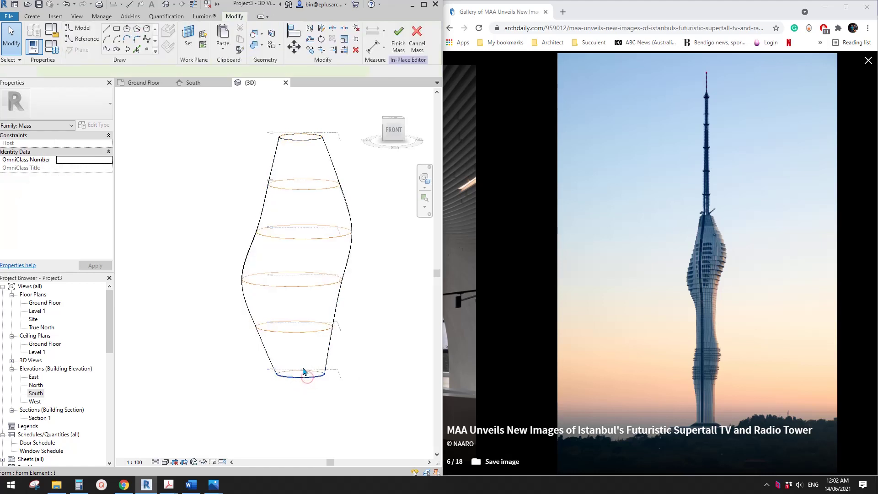
pyautogui.press('Escape')
pyautogui.scroll(-2, 352, 328)
pyautogui.keyDown('shift'); pyautogui.moveTo(365, 331); pyautogui.dragTo(366, 311, button='middle'); pyautogui.keyUp('shift')
pyautogui.scroll(2, 348, 260)
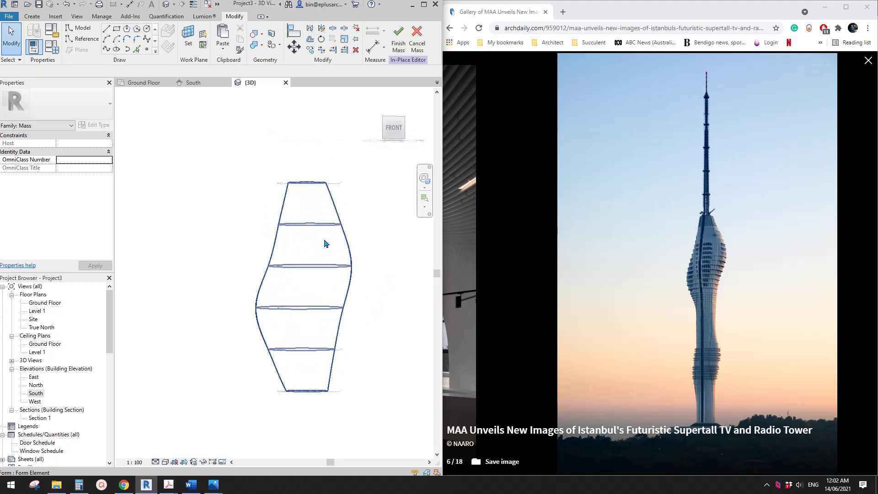
pyautogui.click(300, 223)
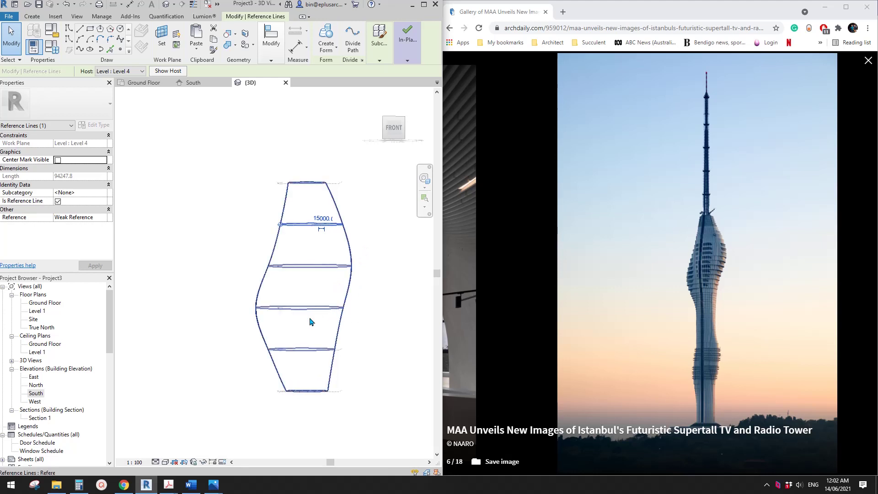
pyautogui.click(297, 349)
pyautogui.scroll(1, 298, 349)
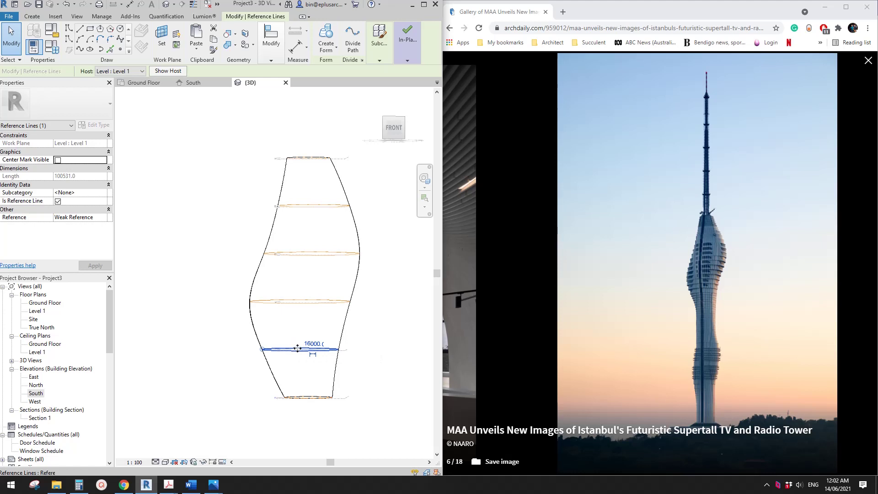
pyautogui.click(353, 335)
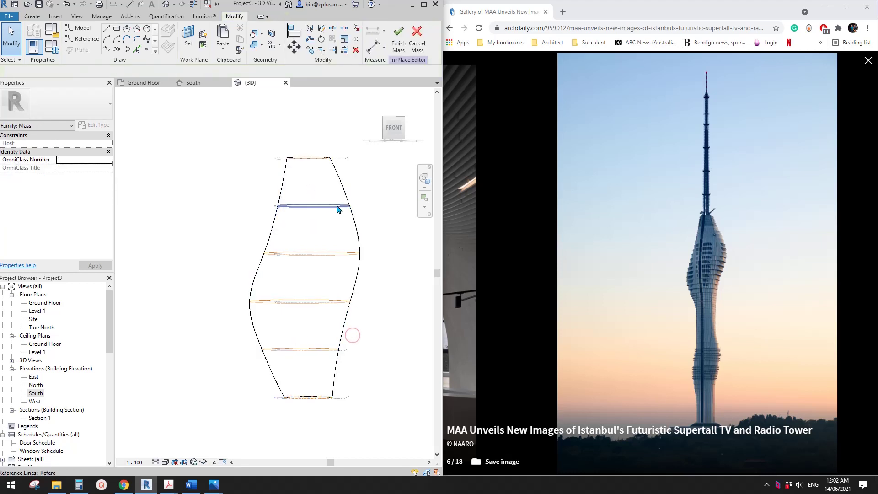
pyautogui.scroll(-2, 325, 253)
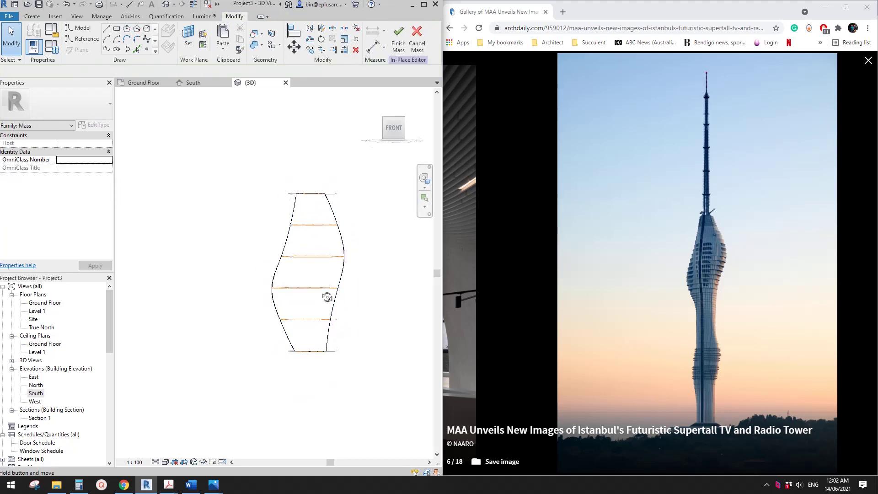
pyautogui.moveTo(327, 297)
pyautogui.keyDown('shift'); pyautogui.mouseDown(button='middle')
pyautogui.moveTo(329, 280)
pyautogui.moveTo(344, 274)
pyautogui.moveTo(255, 253)
pyautogui.moveTo(375, 265)
pyautogui.moveTo(329, 306)
pyautogui.moveTo(284, 293)
pyautogui.moveTo(313, 289)
pyautogui.mouseUp(button='middle'); pyautogui.keyUp('shift')
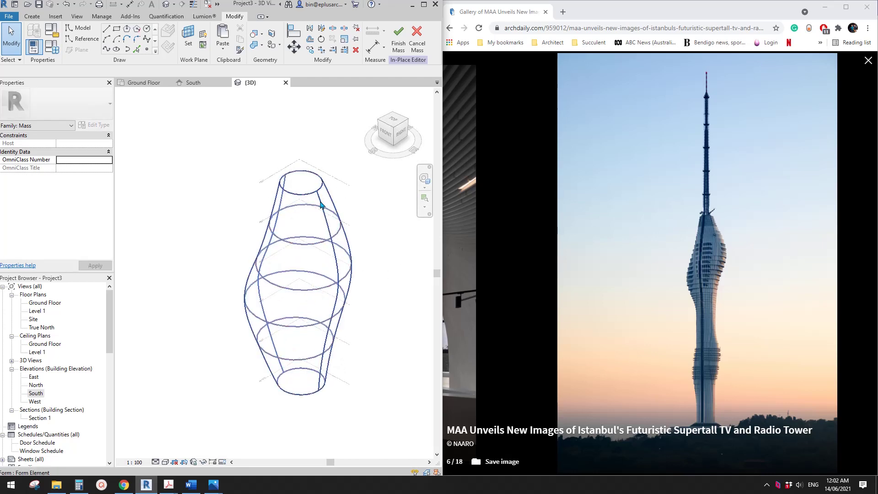
pyautogui.keyDown('shift'); pyautogui.moveTo(346, 329); pyautogui.dragTo(306, 279, button='middle'); pyautogui.keyUp('shift')
pyautogui.click(302, 258)
pyautogui.press('Escape')
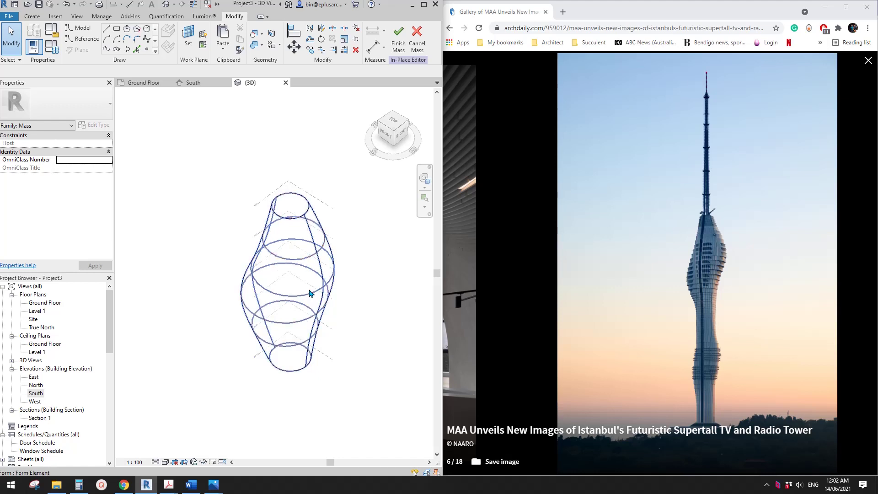
pyautogui.keyDown('shift'); pyautogui.moveTo(306, 298); pyautogui.dragTo(325, 288, button='middle'); pyautogui.keyUp('shift')
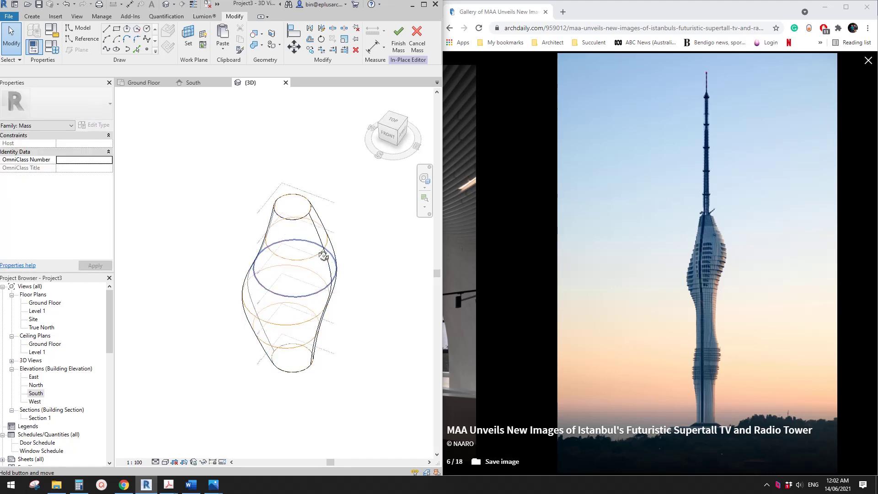
pyautogui.keyDown('shift'); pyautogui.moveTo(323, 254); pyautogui.dragTo(303, 216, button='middle'); pyautogui.keyUp('shift')
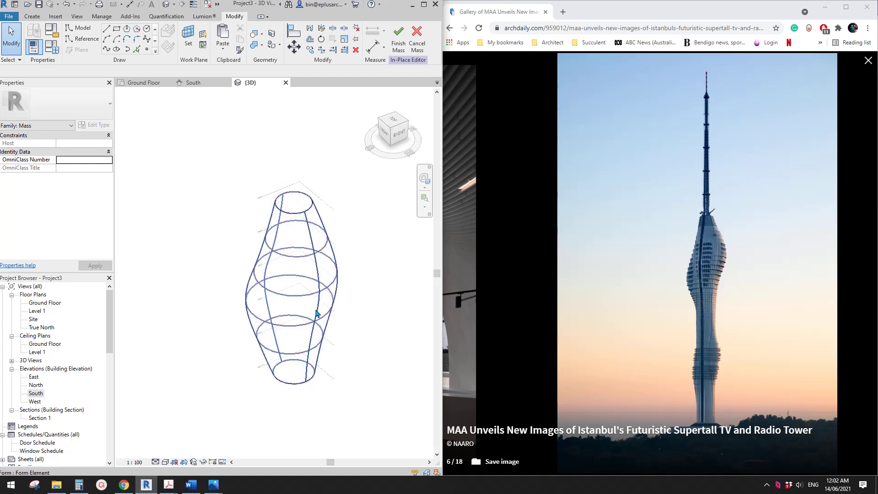
pyautogui.moveTo(325, 337); pyautogui.dragTo(322, 341, button='middle')
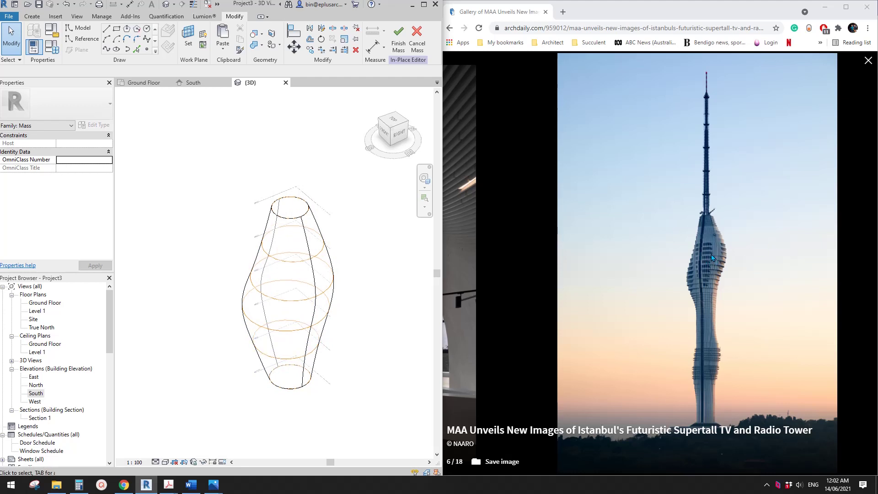
pyautogui.moveTo(324, 275); pyautogui.dragTo(317, 283, button='middle')
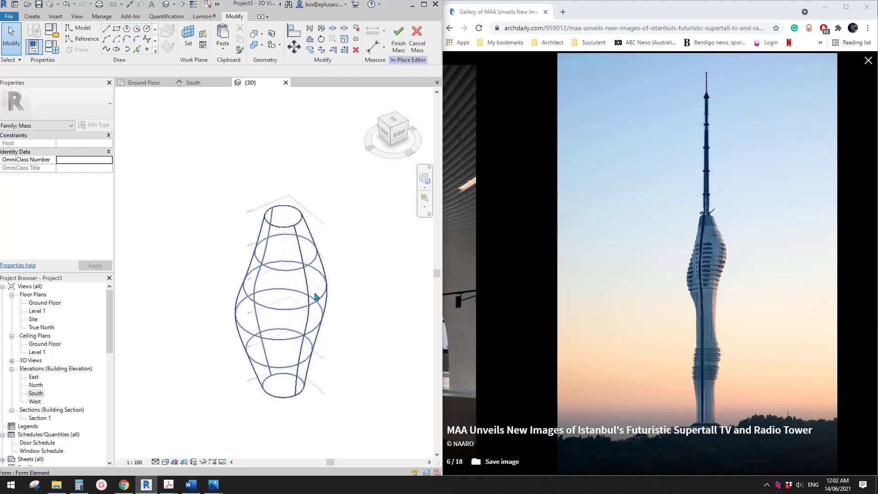
pyautogui.click(711, 262)
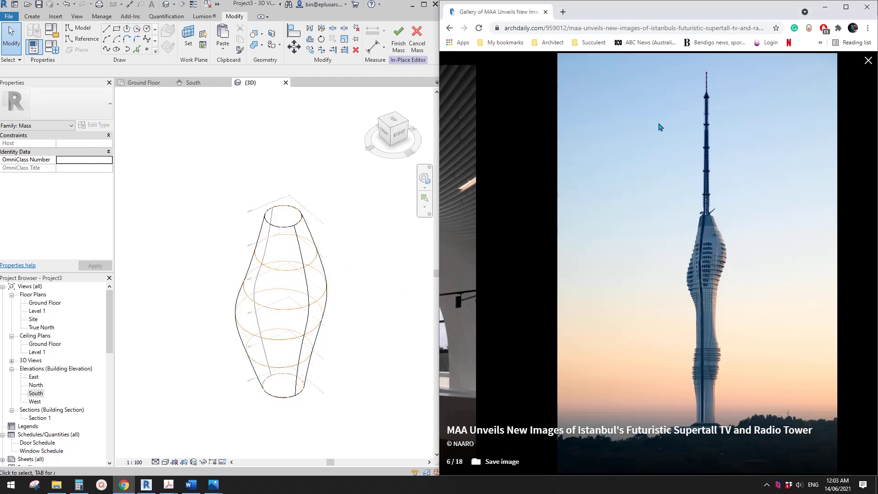
# Step: Maximise the gallery, go back two photos to the tower-head close-up, then return to Revit
pyautogui.doubleClick(621, 16)
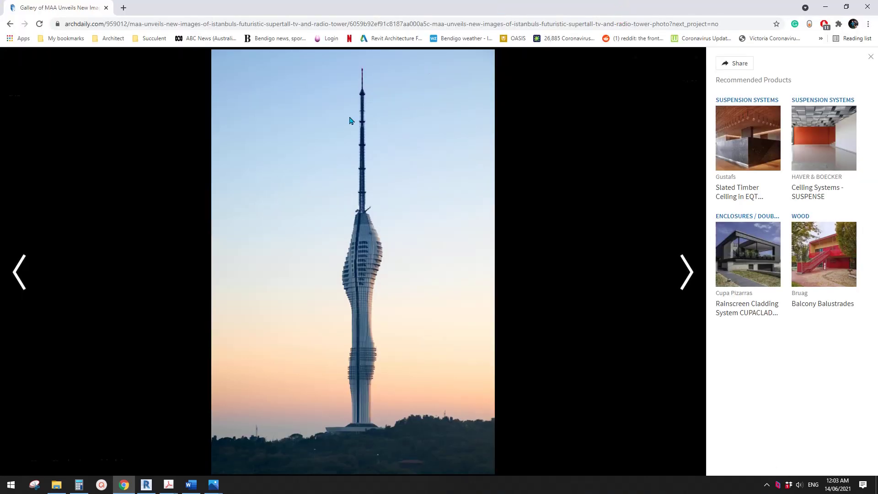
pyautogui.click(26, 276)
pyautogui.click(26, 276)
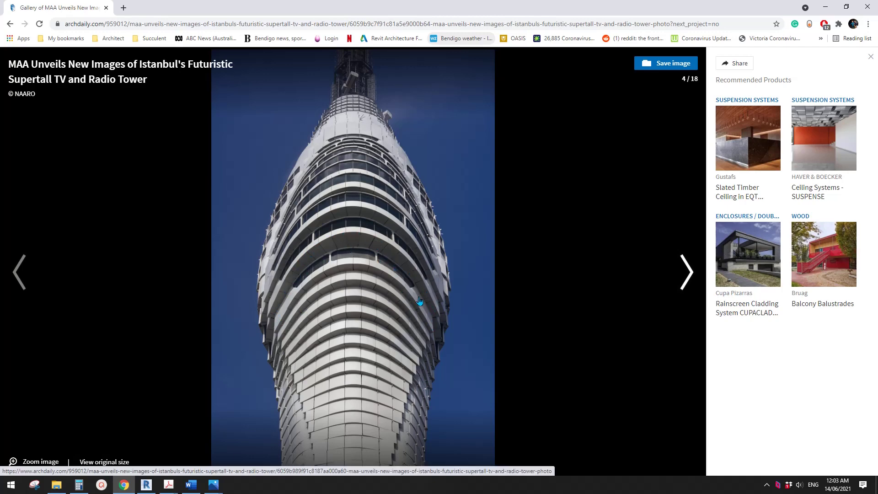
pyautogui.click(147, 485)
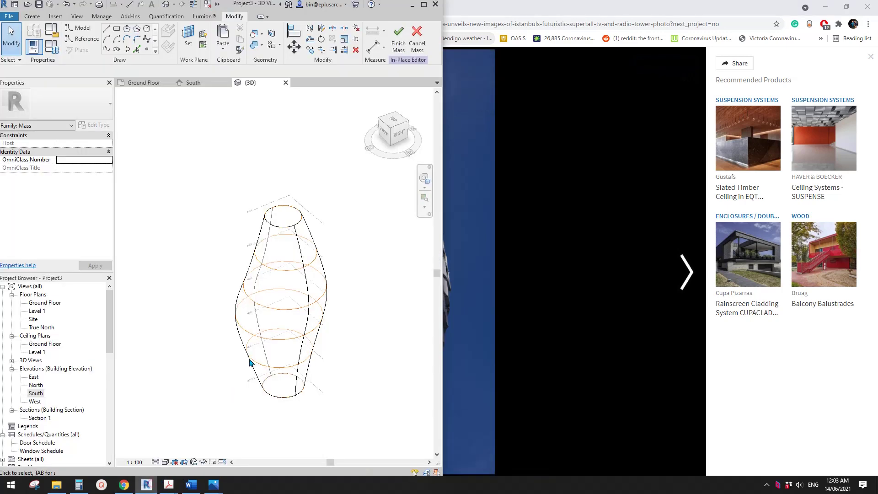
# Step: Select the tower form and dissolve it back into its profile circles
pyautogui.keyDown('shift'); pyautogui.moveTo(278, 330); pyautogui.dragTo(298, 308, button='middle'); pyautogui.keyUp('shift')
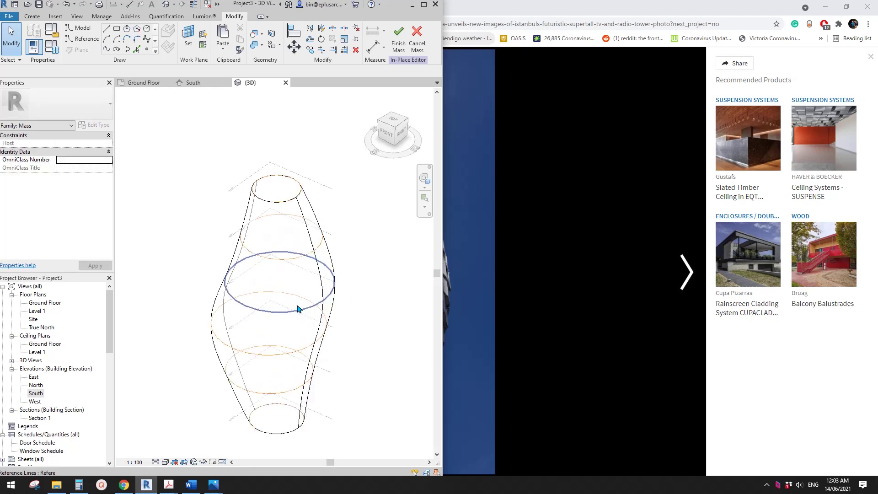
pyautogui.click(284, 205)
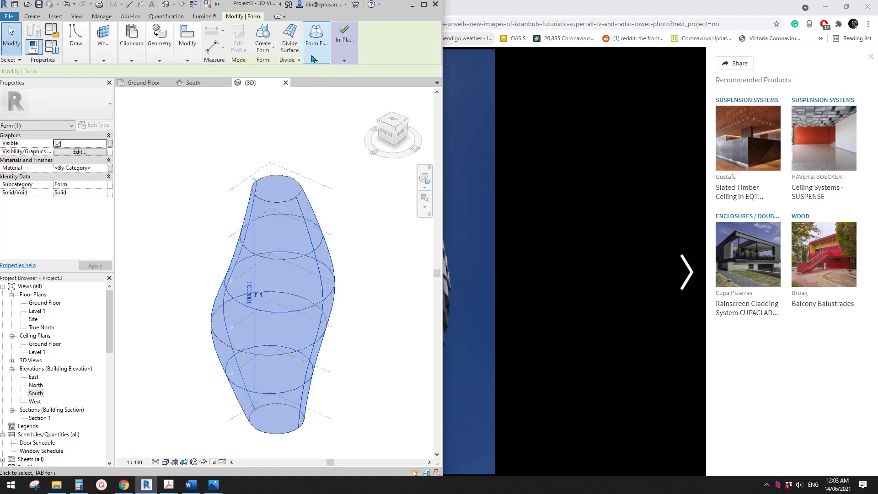
pyautogui.click(343, 43)
pyautogui.click(424, 6)
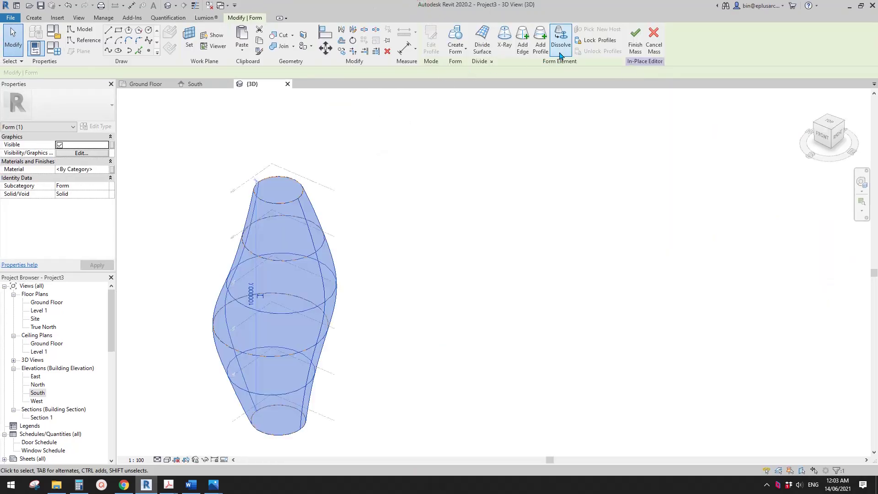
pyautogui.click(561, 42)
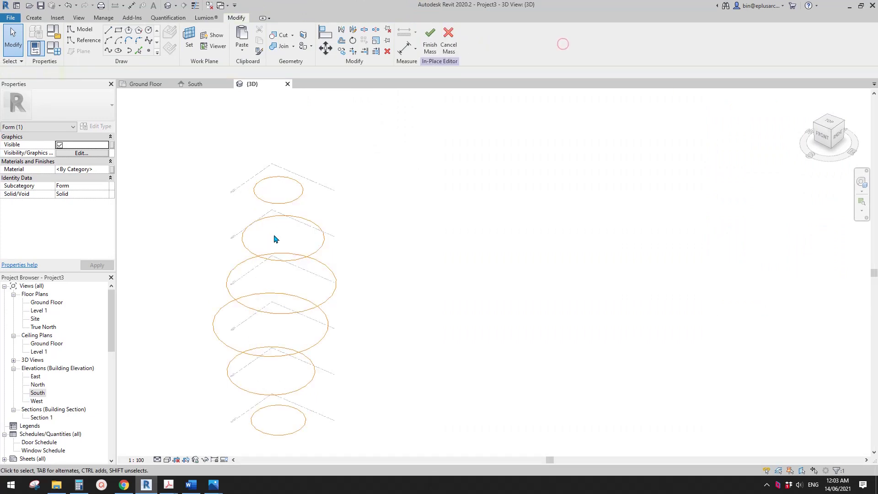
# Step: Rotate the top three profile circles 90° each with RO
pyautogui.click(301, 200)
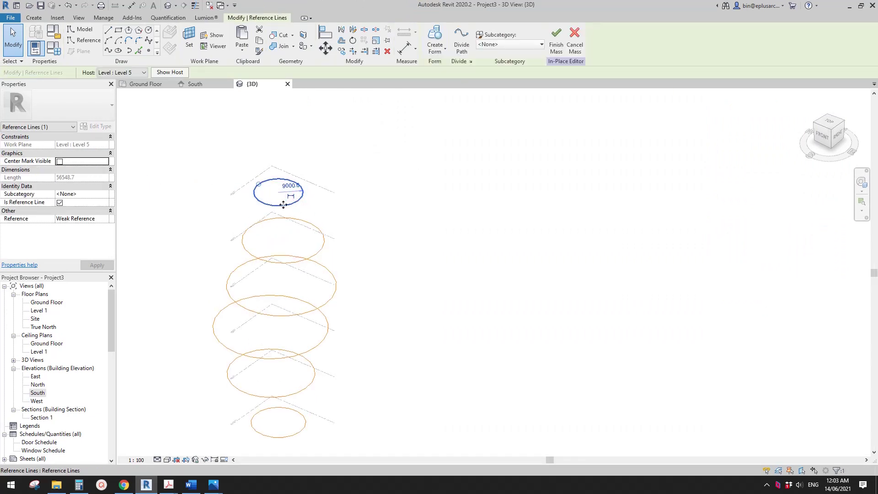
pyautogui.press('r')
pyautogui.press('o')
pyautogui.click(387, 174)
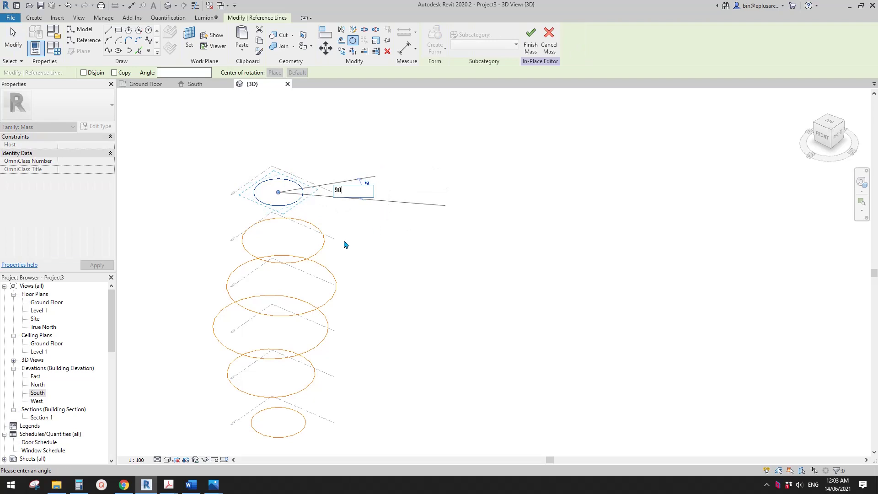
pyautogui.press('Return')
pyautogui.click(323, 245)
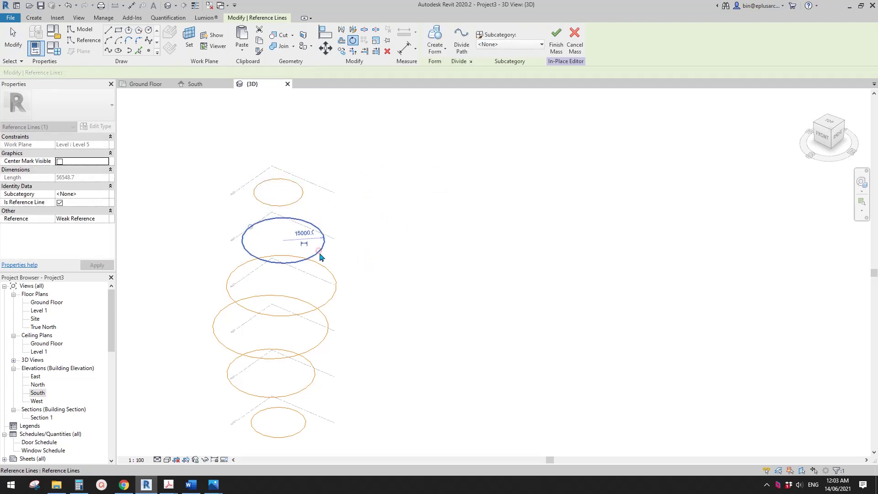
pyautogui.press('r')
pyautogui.press('o')
pyautogui.click(414, 228)
pyautogui.write('90')
pyautogui.press('Return')
pyautogui.click(288, 255)
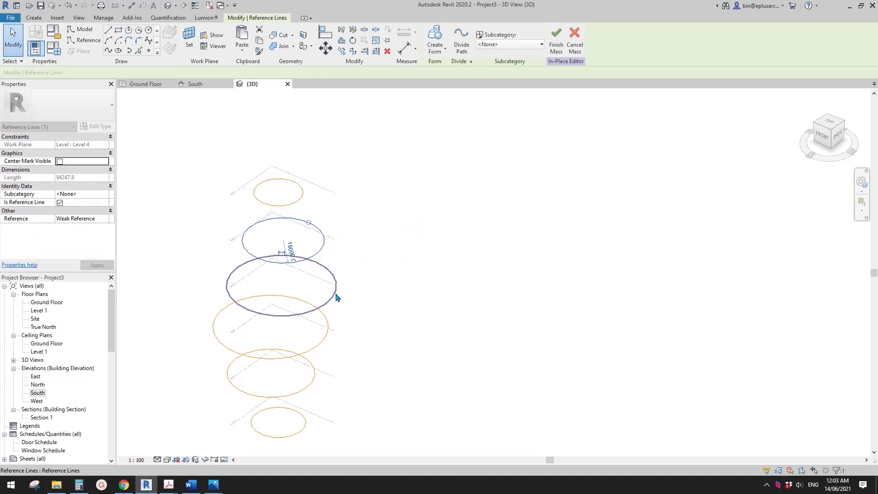
pyautogui.press('r')
pyautogui.press('o')
pyautogui.click(419, 280)
pyautogui.write('90')
pyautogui.press('Return')
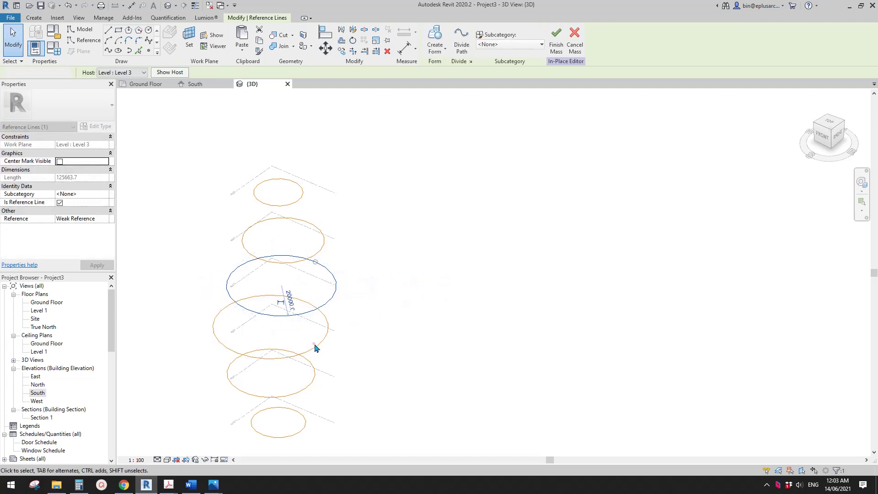
# Step: Rotate the fourth, fifth and bottom profile circles 90° each
pyautogui.click(314, 346)
pyautogui.press('r')
pyautogui.press('o')
pyautogui.click(453, 337)
pyautogui.write('90')
pyautogui.press('Return')
pyautogui.click(309, 387)
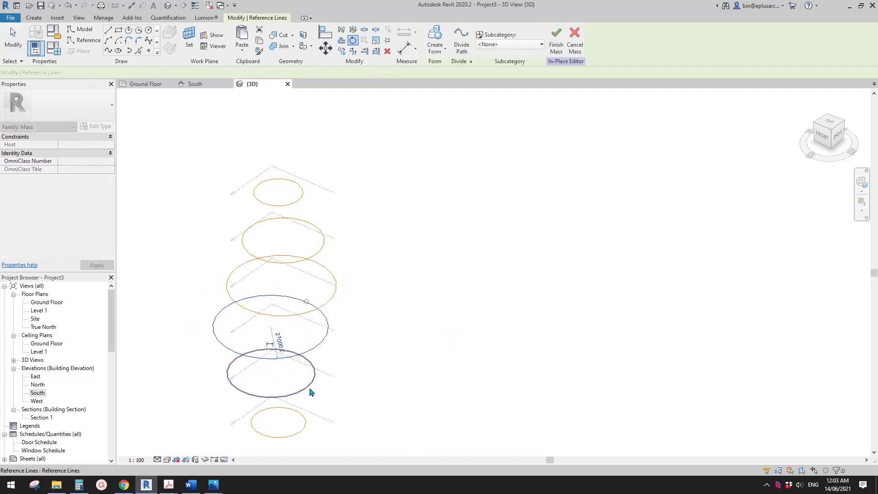
pyautogui.press('r')
pyautogui.press('o')
pyautogui.click(447, 372)
pyautogui.write('90')
pyautogui.press('Return')
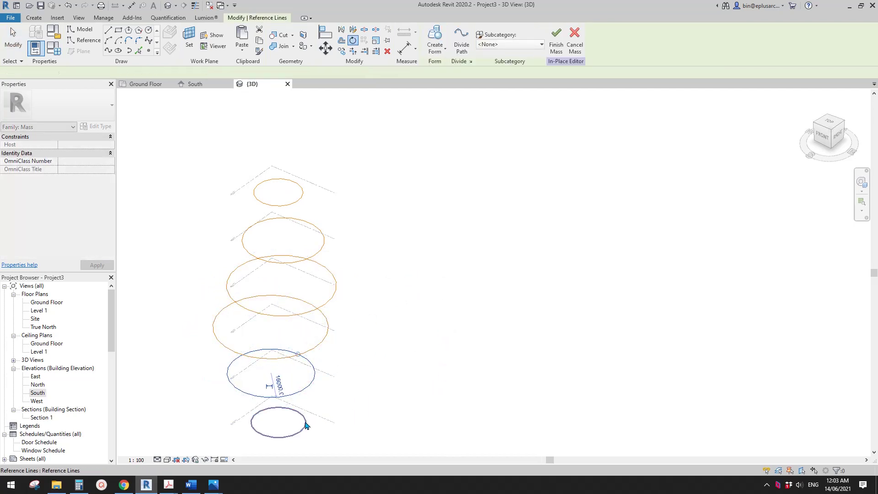
pyautogui.click(303, 430)
pyautogui.press('r')
pyautogui.press('o')
pyautogui.click(446, 410)
pyautogui.write('90')
pyautogui.press('Return')
# Step: Window-select all six rotated circles and loft a new solid tower form
pyautogui.press('Escape')
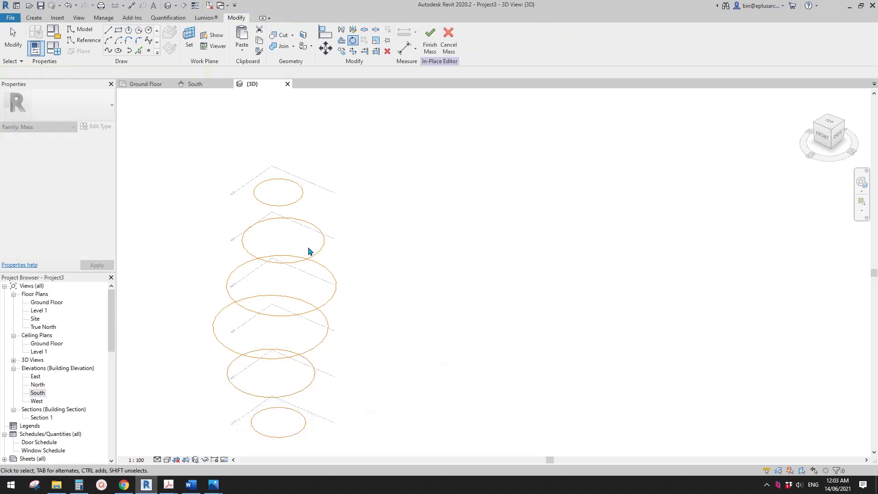
pyautogui.scroll(-1, 250, 289)
pyautogui.moveTo(251, 290); pyautogui.dragTo(293, 254, button='middle')
pyautogui.moveTo(205, 143); pyautogui.dragTo(425, 417)
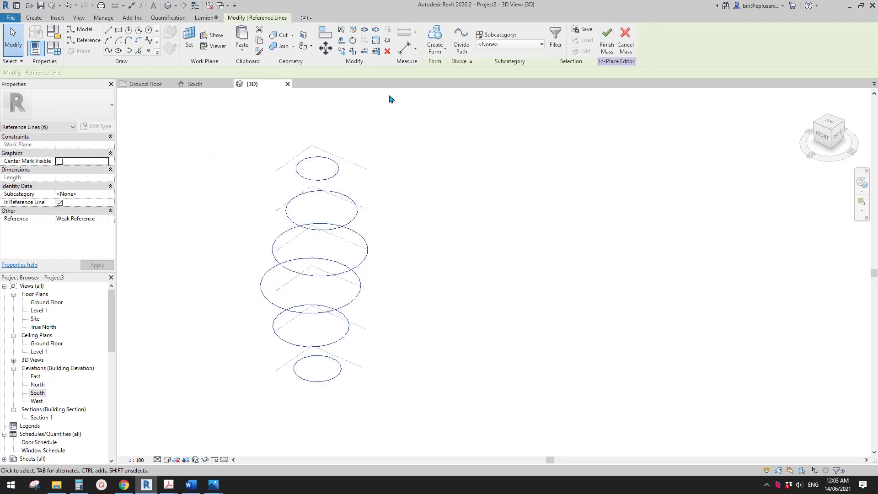
pyautogui.click(434, 37)
pyautogui.keyDown('shift'); pyautogui.moveTo(388, 164); pyautogui.dragTo(359, 184, button='middle'); pyautogui.keyUp('shift')
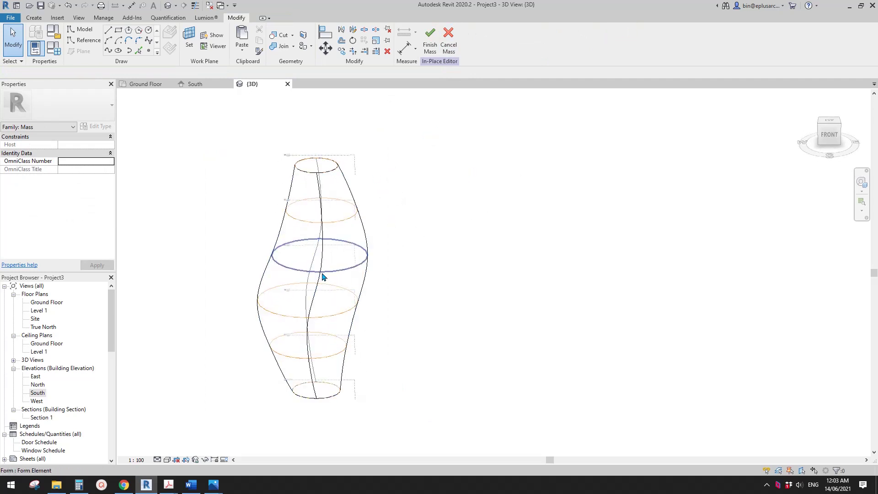
pyautogui.keyDown('shift'); pyautogui.moveTo(337, 335); pyautogui.dragTo(307, 337, button='middle'); pyautogui.keyUp('shift')
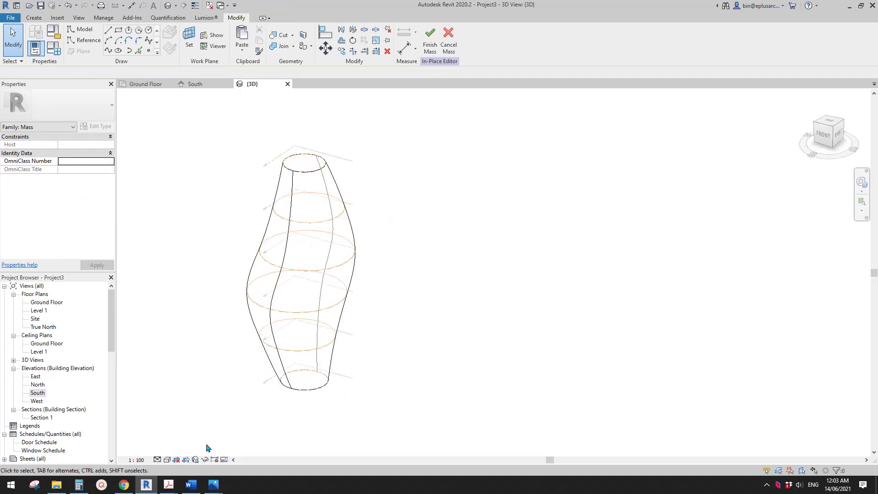
# Step: Finish editing the twisted in-place tower mass
pyautogui.moveTo(344, 268)
pyautogui.keyDown('shift'); pyautogui.mouseDown(button='middle')
pyautogui.moveTo(289, 252)
pyautogui.moveTo(202, 247)
pyautogui.moveTo(407, 260)
pyautogui.moveTo(355, 272)
pyautogui.mouseUp(button='middle'); pyautogui.keyUp('shift')
pyautogui.scroll(-1, 412, 133)
pyautogui.moveTo(372, 189); pyautogui.dragTo(416, 182, button='middle')
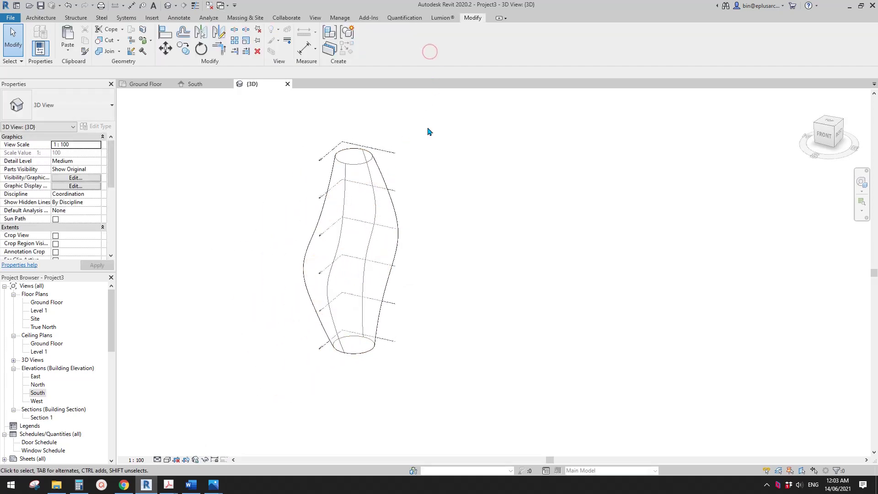
pyautogui.keyDown('shift'); pyautogui.moveTo(430, 131); pyautogui.dragTo(442, 209, button='middle'); pyautogui.keyUp('shift')
# Step: Inspect the finished mass, then bring up the ArchDaily tower close-up in Chrome
pyautogui.keyDown('shift'); pyautogui.moveTo(382, 186); pyautogui.dragTo(376, 241, button='middle'); pyautogui.keyUp('shift')
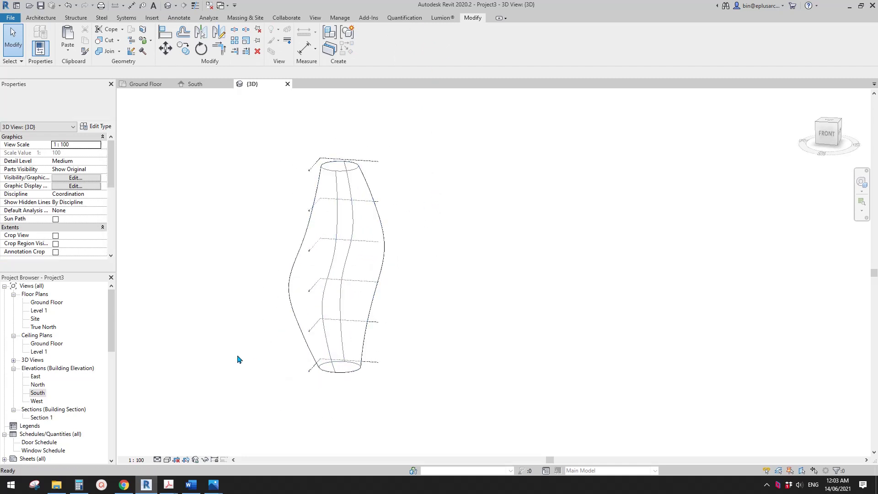
pyautogui.moveTo(239, 332); pyautogui.dragTo(236, 320, button='middle')
pyautogui.moveTo(242, 351); pyautogui.dragTo(273, 355, button='middle')
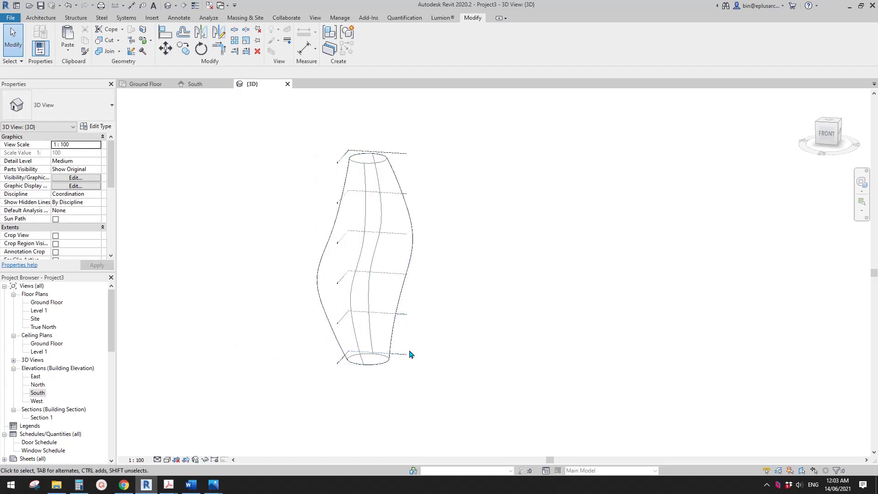
pyautogui.moveTo(229, 393); pyautogui.dragTo(217, 397, button='middle')
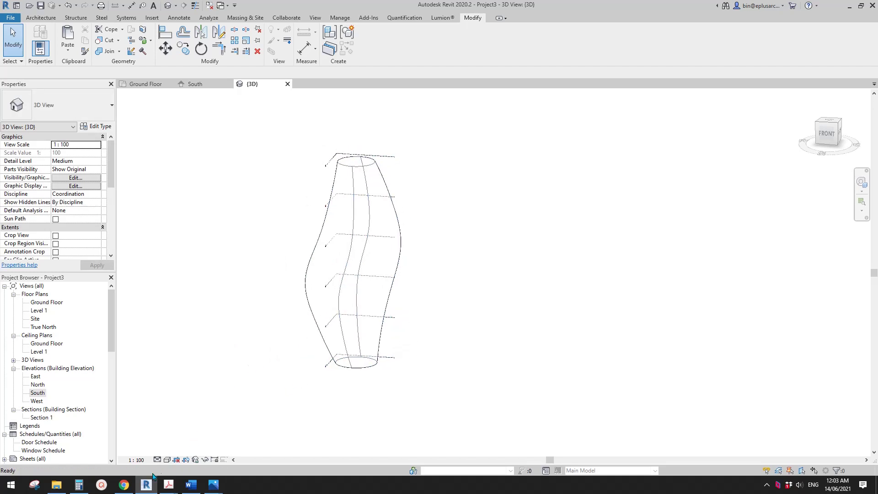
pyautogui.click(125, 486)
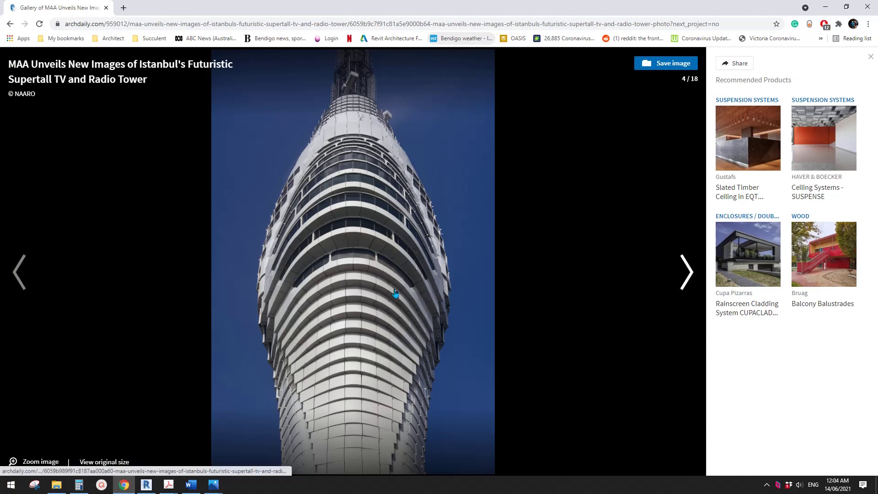
# Step: Step back through the gallery to ArchDaily's aerial tower photo 1/18
pyautogui.click(21, 273)
pyautogui.click(16, 274)
pyautogui.click(17, 274)
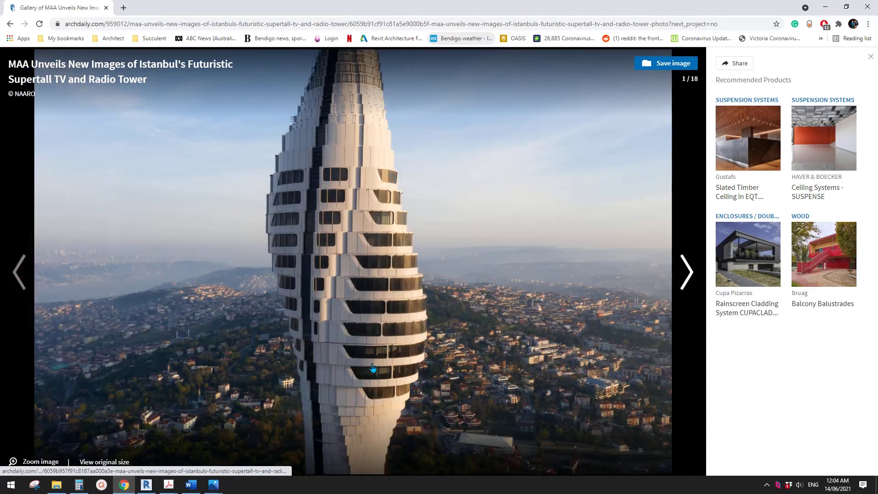
# Step: Return to the Revit 3D view and reframe the tower mass
pyautogui.click(146, 485)
pyautogui.moveTo(350, 361); pyautogui.dragTo(342, 360, button='middle')
pyautogui.scroll(1, 345, 330)
pyautogui.scroll(1, 366, 317)
pyautogui.keyDown('shift'); pyautogui.moveTo(365, 315); pyautogui.dragTo(384, 304, button='middle'); pyautogui.keyUp('shift')
# Step: In a front view, select all levels except the top one
pyautogui.click(372, 128)
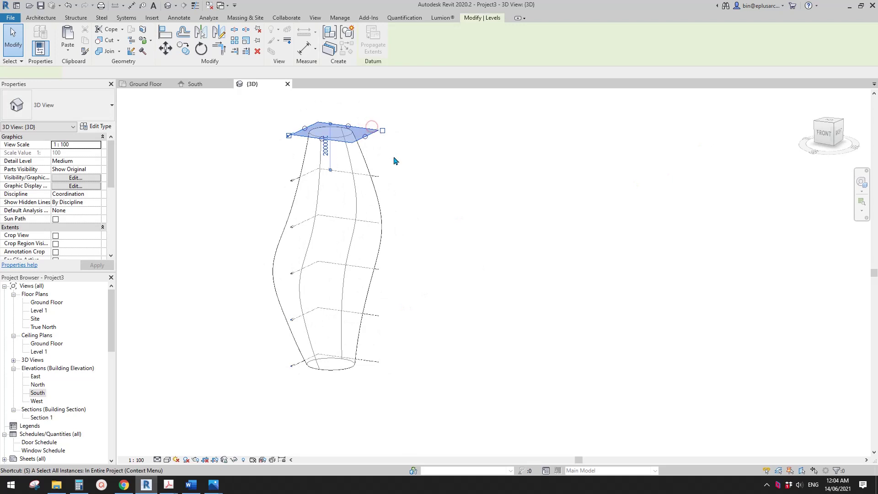
pyautogui.press('a')
pyautogui.scroll(1, 337, 288)
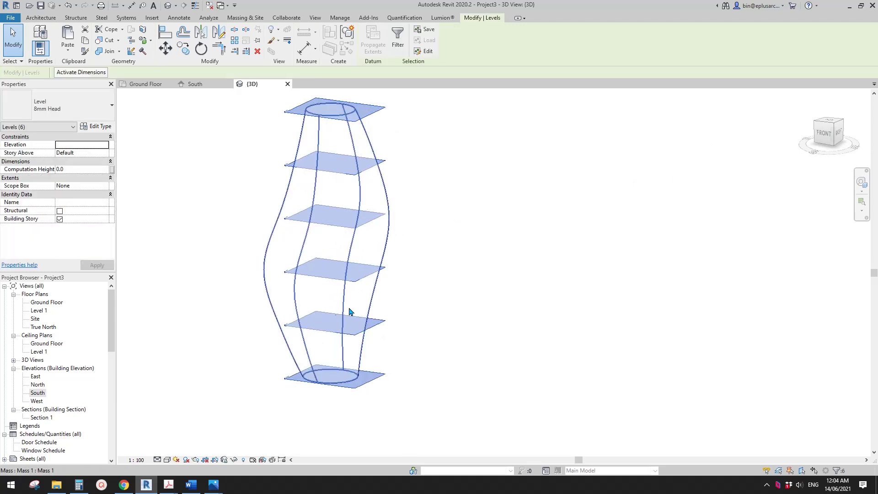
pyautogui.moveTo(350, 312); pyautogui.dragTo(375, 309, button='middle')
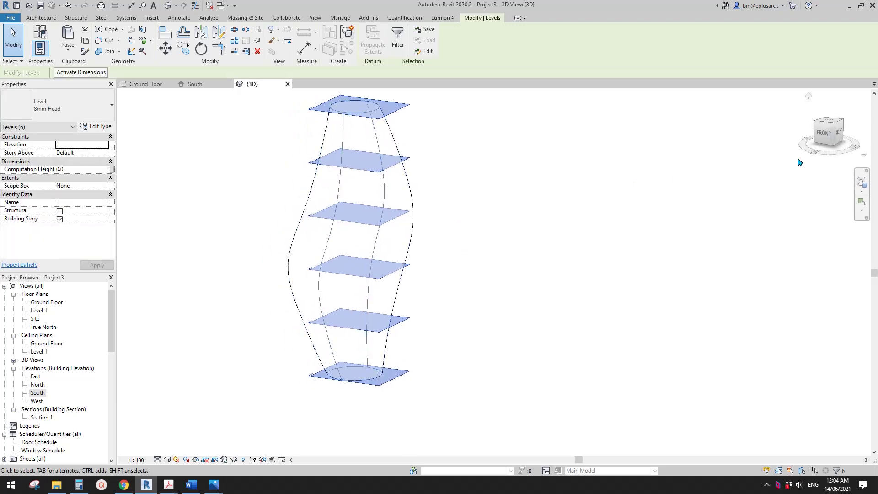
pyautogui.click(825, 139)
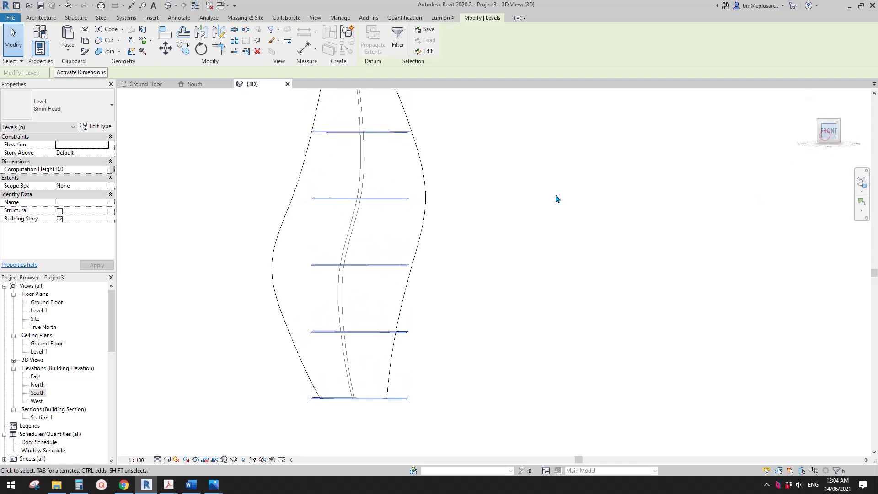
pyautogui.scroll(-1, 461, 269)
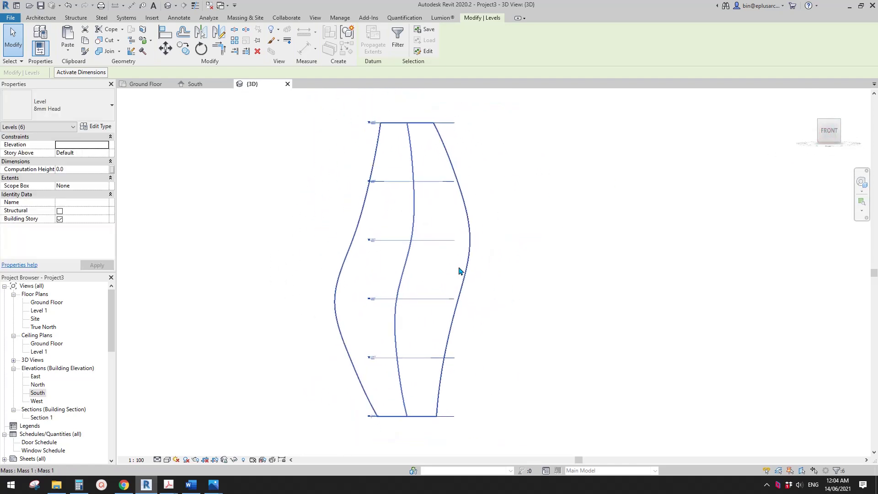
pyautogui.moveTo(461, 268); pyautogui.dragTo(421, 267, button='middle')
pyautogui.keyDown('shift'); pyautogui.click(409, 115); pyautogui.keyUp('shift')
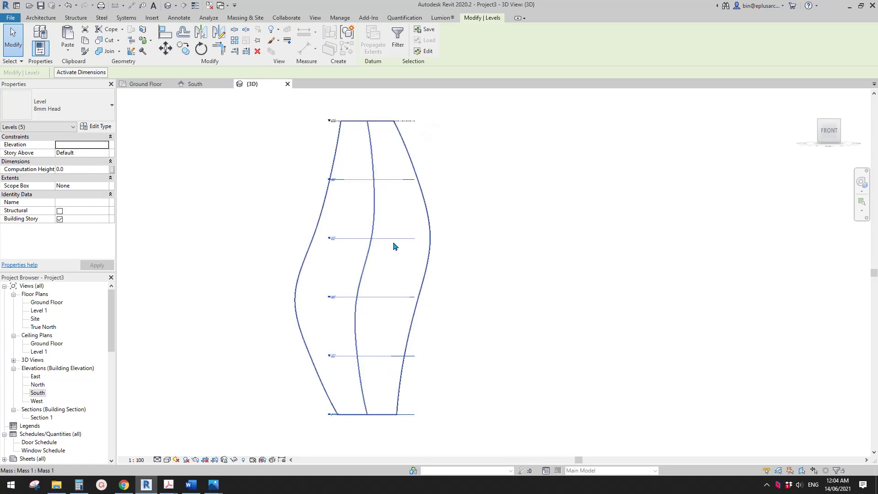
pyautogui.moveTo(487, 263); pyautogui.dragTo(472, 258, button='middle')
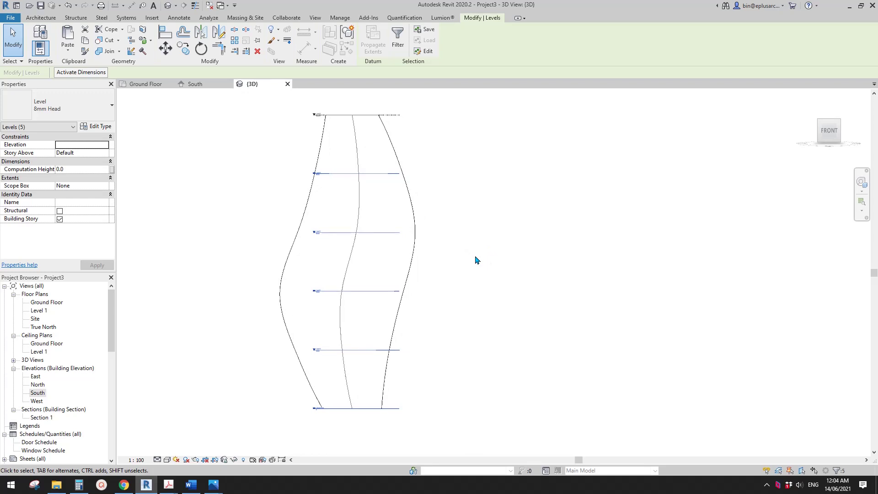
pyautogui.moveTo(458, 273); pyautogui.dragTo(442, 276, button='middle')
# Step: Copy the selected levels upward repeatedly at 4000 spacing to the tower top
pyautogui.press('c')
pyautogui.press('o')
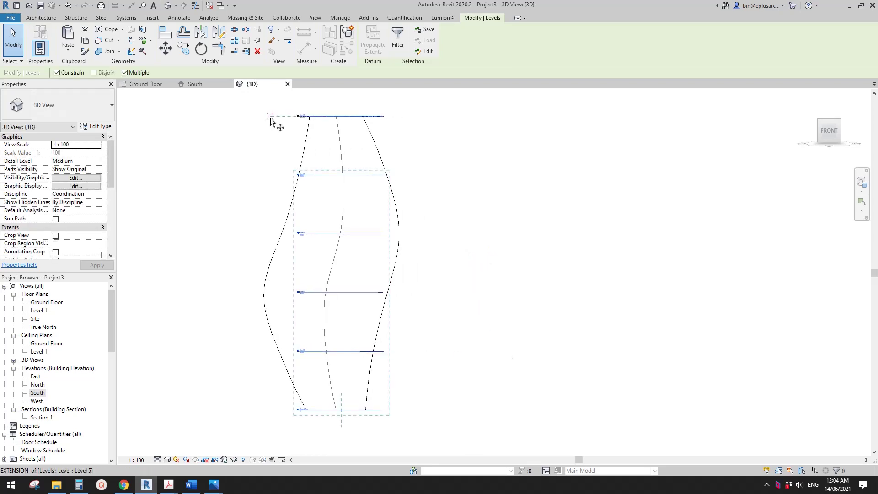
pyautogui.click(483, 396)
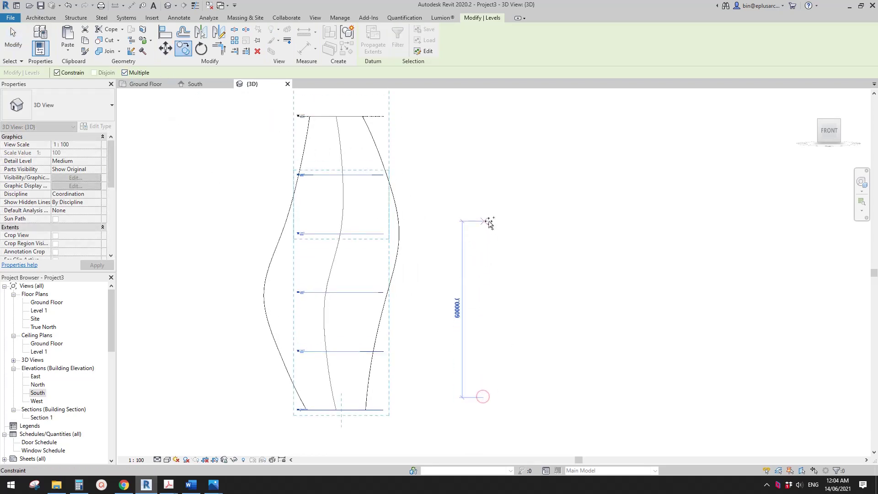
pyautogui.write('4000')
pyautogui.press('Return')
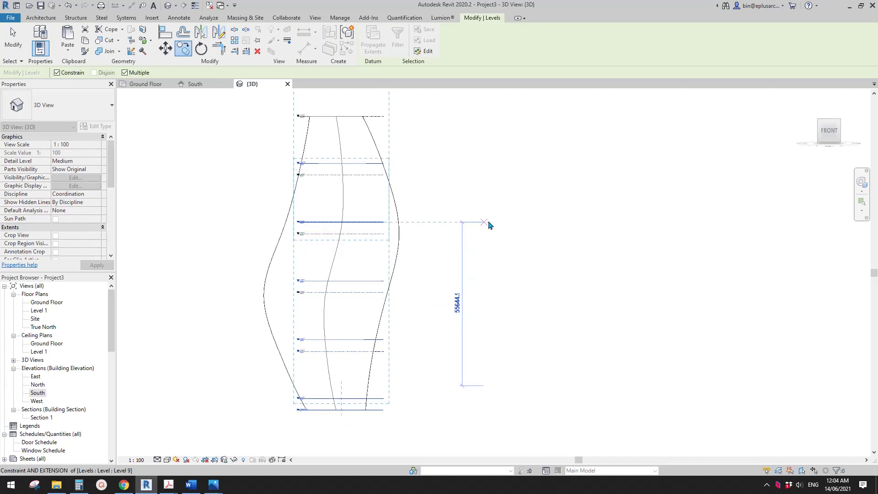
pyautogui.write('4000')
pyautogui.press('Return')
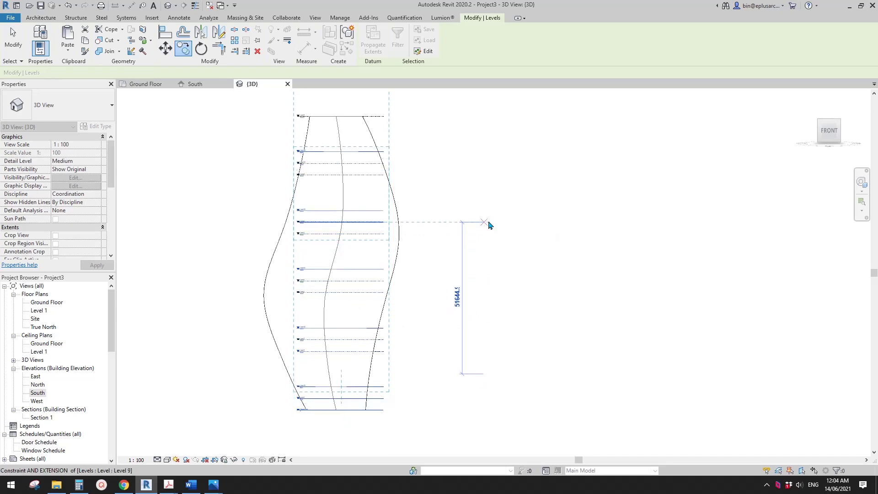
pyautogui.press('Return')
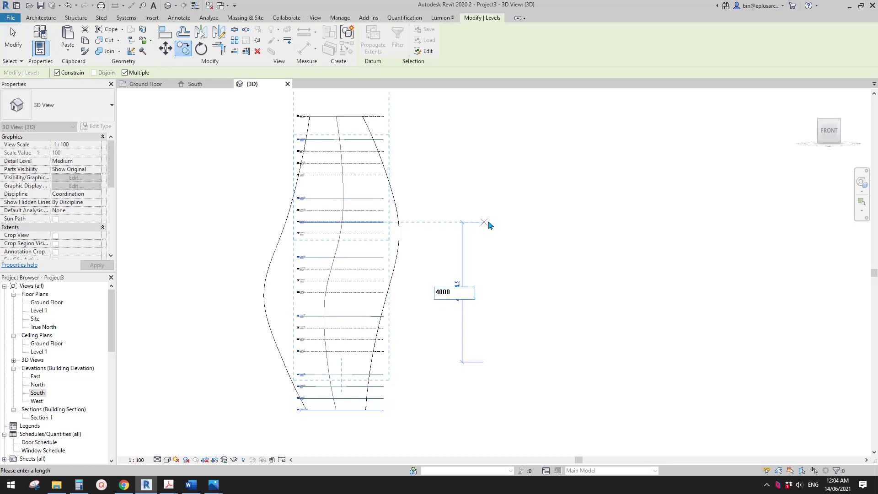
pyautogui.press('Return')
pyautogui.press('Escape')
pyautogui.press('Escape')
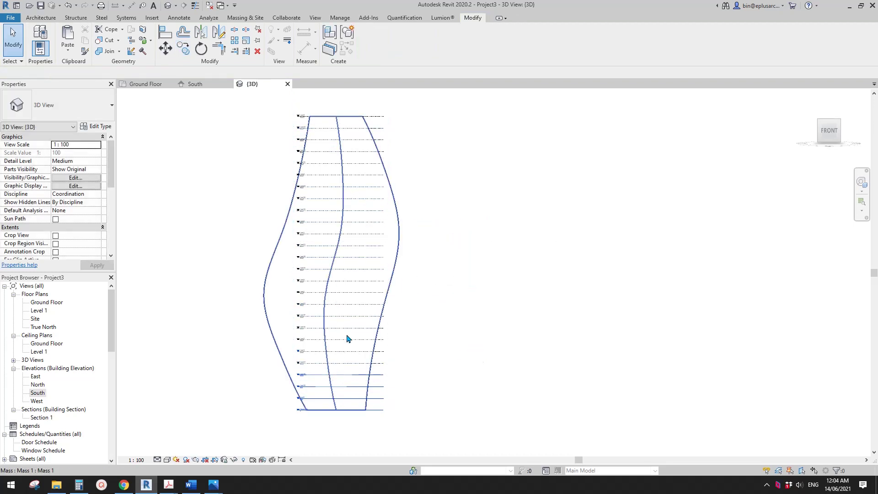
pyautogui.keyDown('shift'); pyautogui.moveTo(346, 339); pyautogui.dragTo(303, 364, button='middle'); pyautogui.keyUp('shift')
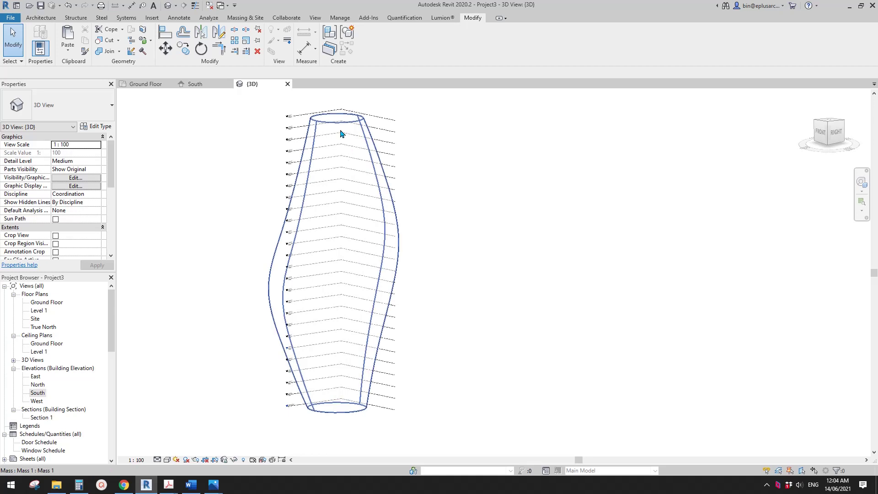
# Step: Add mass floors to the tower mass, ticking Level 11 through Level 25
pyautogui.click(340, 134)
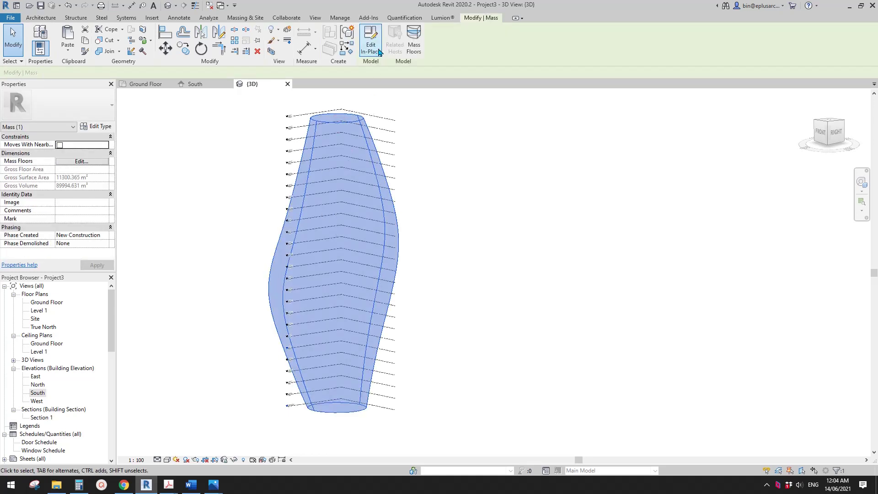
pyautogui.click(413, 48)
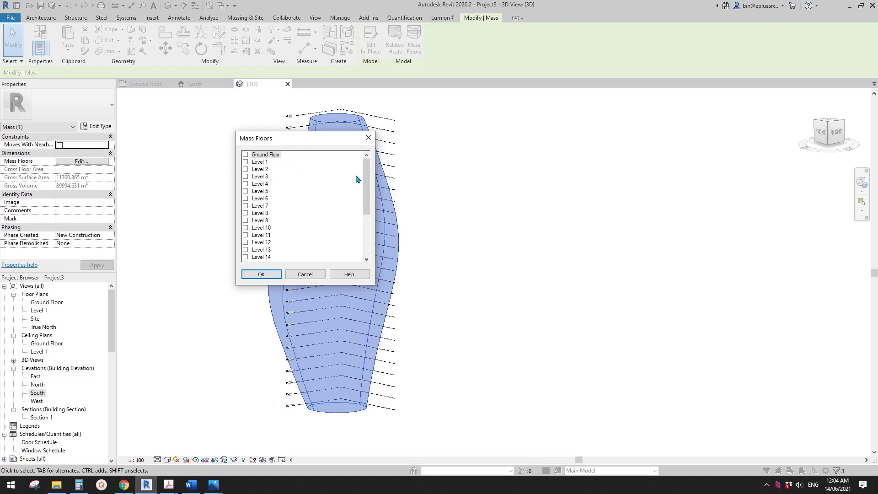
pyautogui.moveTo(364, 177); pyautogui.dragTo(314, 254)
pyautogui.keyDown('shift'); pyautogui.click(261, 257); pyautogui.keyUp('shift')
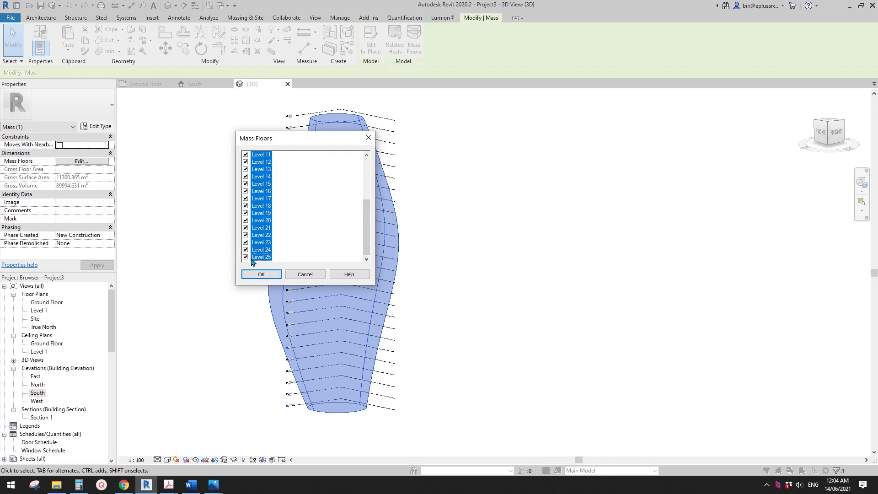
pyautogui.click(264, 275)
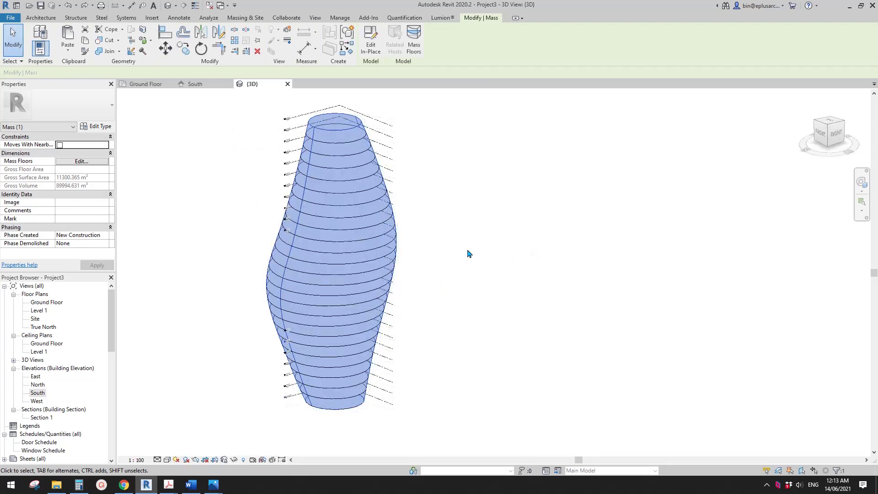
pyautogui.moveTo(462, 259)
pyautogui.mouseDown(button='middle')
pyautogui.moveTo(507, 259)
pyautogui.moveTo(453, 253)
pyautogui.mouseUp(button='middle')
# Step: Create Generic 300mm floor slabs by face on all the mass floors
pyautogui.click(466, 242)
pyautogui.scroll(1, 457, 250)
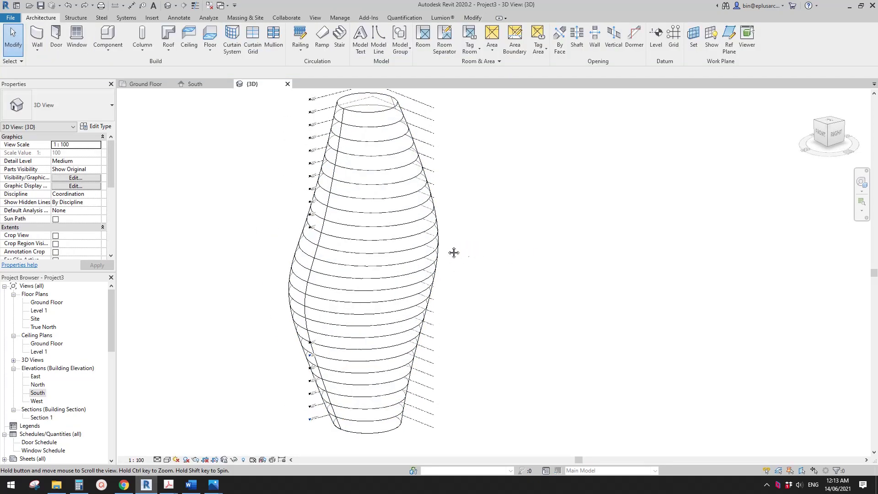
pyautogui.keyDown('shift'); pyautogui.moveTo(342, 203); pyautogui.dragTo(320, 160, button='middle'); pyautogui.keyUp('shift')
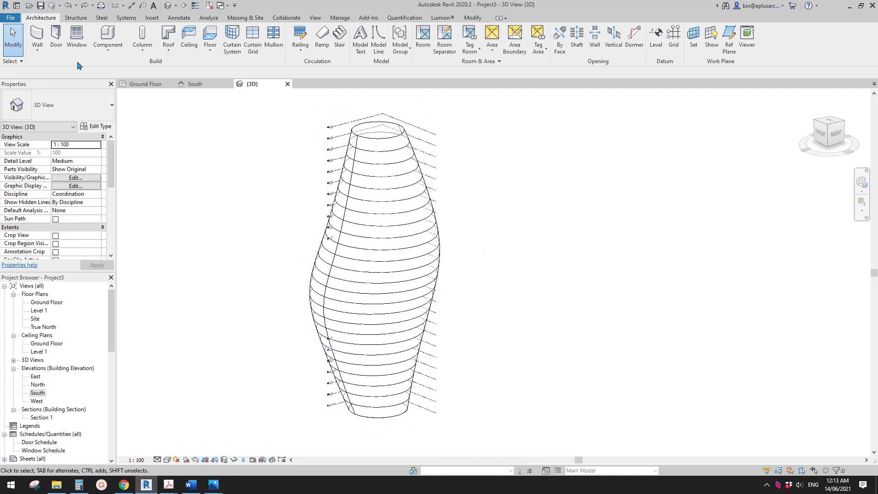
pyautogui.click(209, 49)
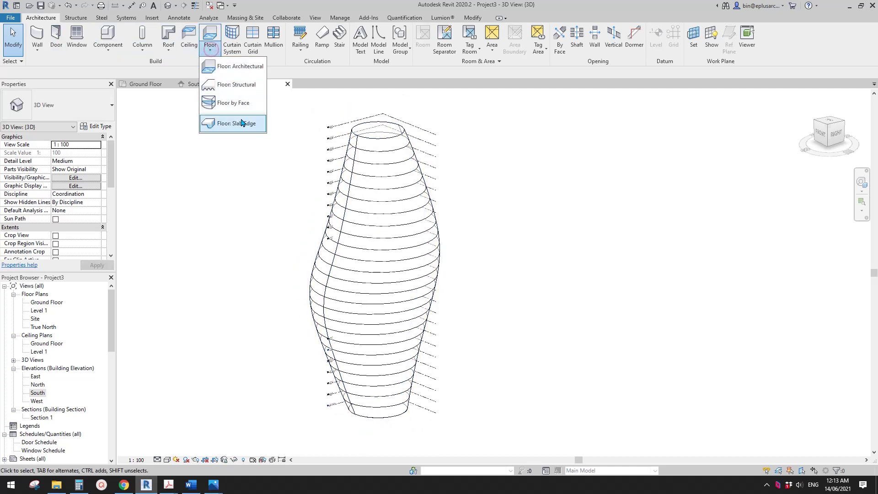
pyautogui.click(227, 105)
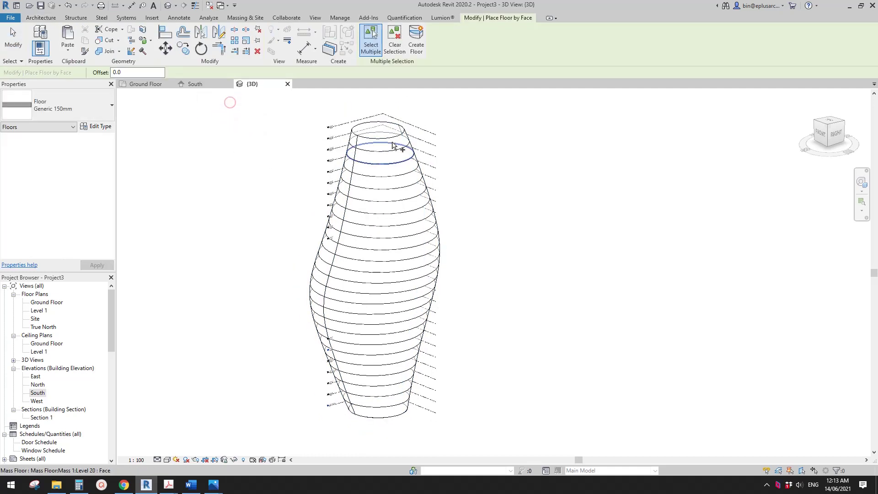
pyautogui.moveTo(485, 107); pyautogui.dragTo(237, 453)
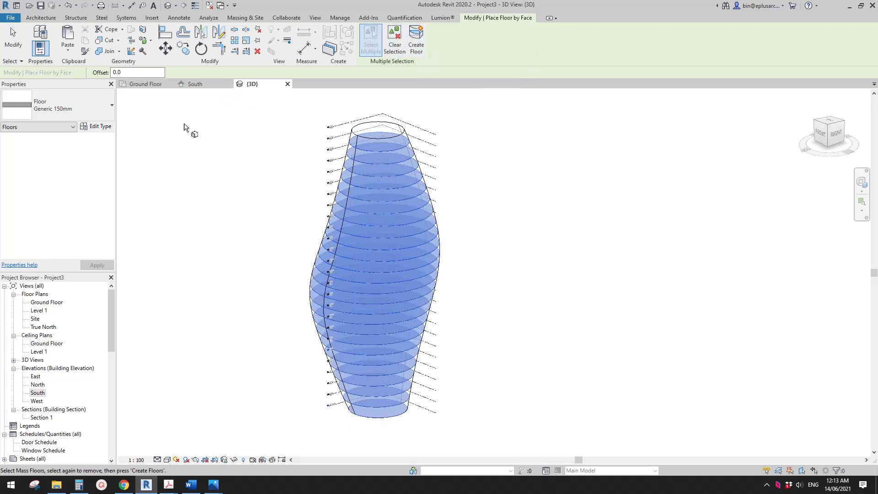
pyautogui.click(80, 112)
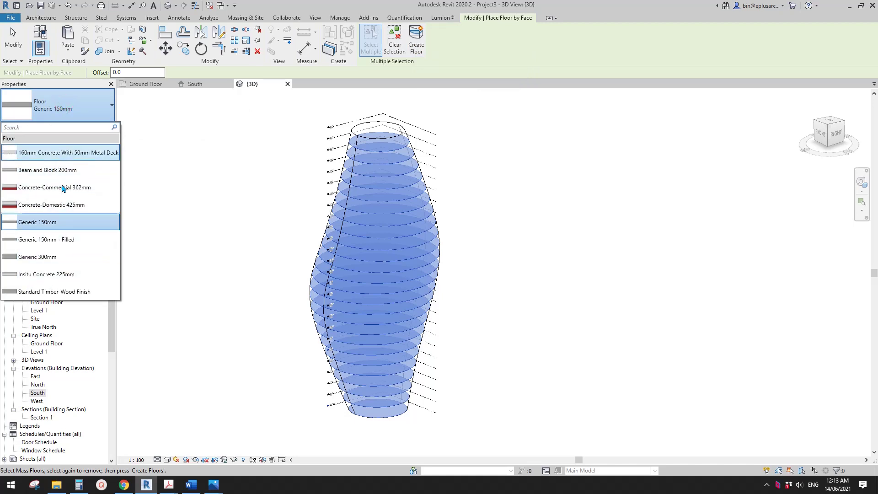
pyautogui.click(44, 260)
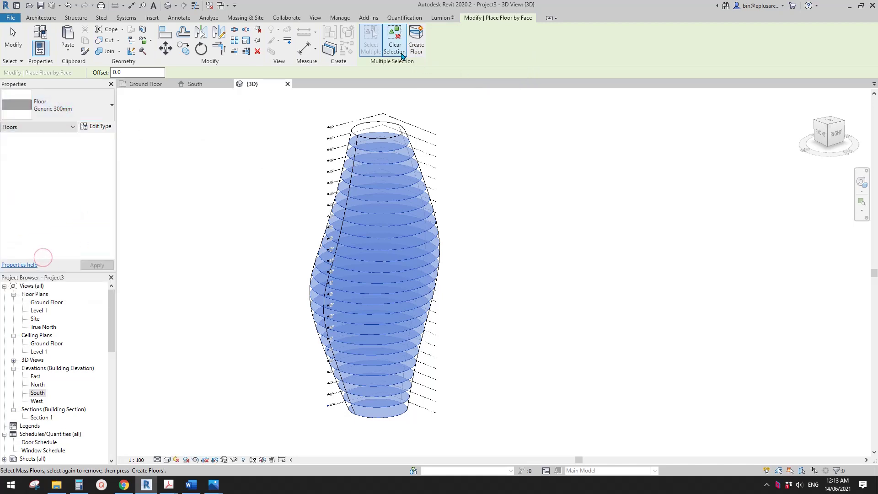
pyautogui.click(420, 56)
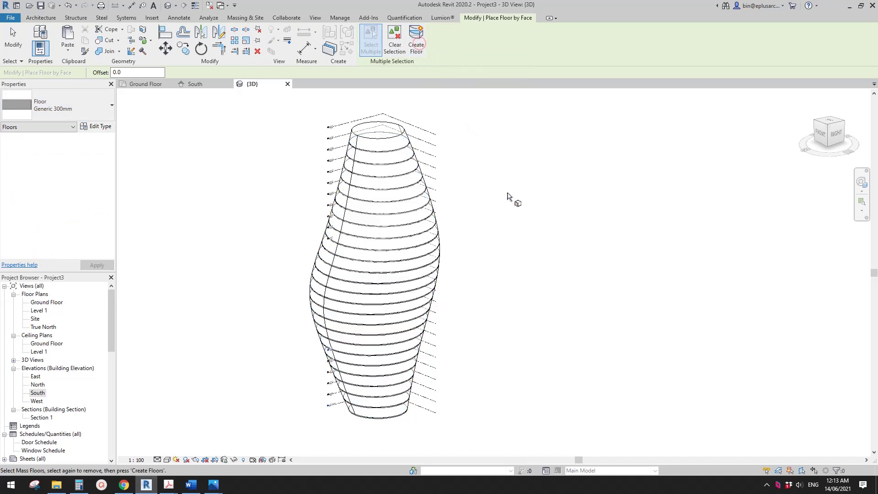
pyautogui.press('Escape')
# Step: Inspect the new floor slabs up the tower, then bring up the aerial reference photo in Chrome
pyautogui.scroll(2, 387, 141)
pyautogui.keyDown('shift'); pyautogui.moveTo(537, 267); pyautogui.dragTo(480, 266, button='middle'); pyautogui.keyUp('shift')
pyautogui.scroll(5, 369, 241)
pyautogui.click(368, 239)
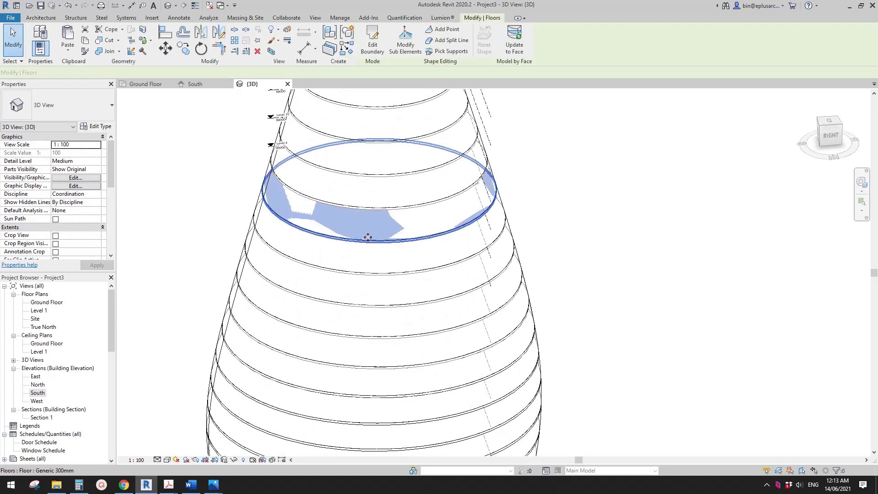
pyautogui.scroll(-3, 367, 237)
pyautogui.moveTo(390, 325); pyautogui.dragTo(419, 257, button='middle')
pyautogui.press('Escape')
pyautogui.scroll(-1, 436, 345)
pyautogui.moveTo(435, 346); pyautogui.dragTo(434, 270, button='middle')
pyautogui.keyDown('shift'); pyautogui.moveTo(433, 311); pyautogui.dragTo(447, 325, button='middle'); pyautogui.keyUp('shift')
pyautogui.scroll(2, 425, 348)
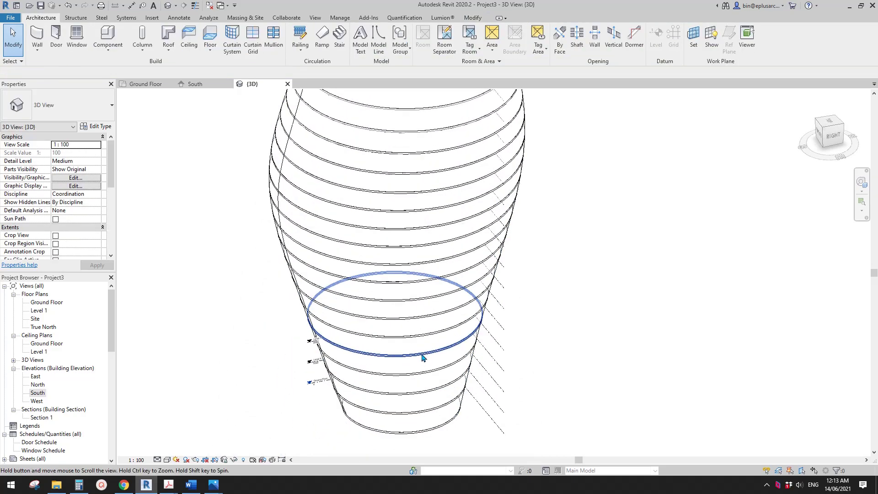
pyautogui.moveTo(423, 356)
pyautogui.keyDown('shift'); pyautogui.mouseDown(button='middle')
pyautogui.moveTo(448, 351)
pyautogui.moveTo(427, 355)
pyautogui.mouseUp(button='middle'); pyautogui.keyUp('shift')
pyautogui.scroll(-1, 425, 354)
pyautogui.moveTo(414, 355); pyautogui.dragTo(405, 365, button='middle')
pyautogui.scroll(-1, 405, 365)
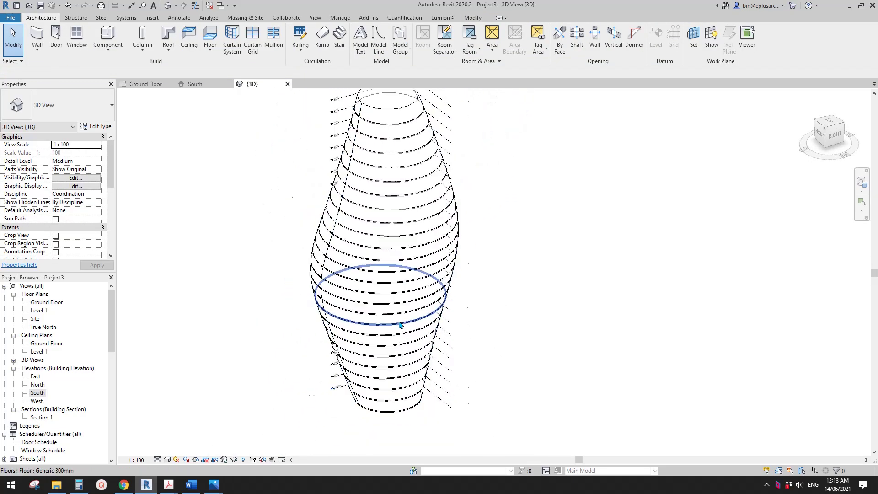
pyautogui.moveTo(402, 325); pyautogui.dragTo(389, 329, button='middle')
pyautogui.click(123, 484)
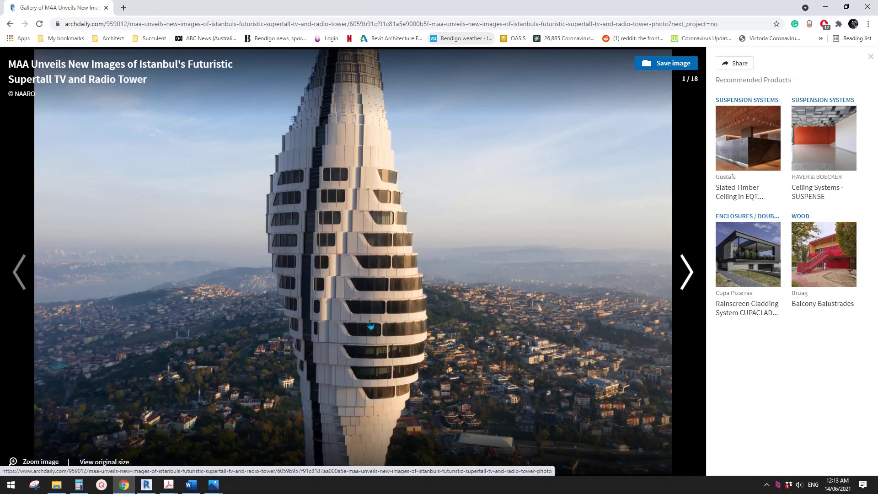
# Step: Back in Revit, start a Pick Lines wall aligned to the exterior finish face
pyautogui.click(147, 485)
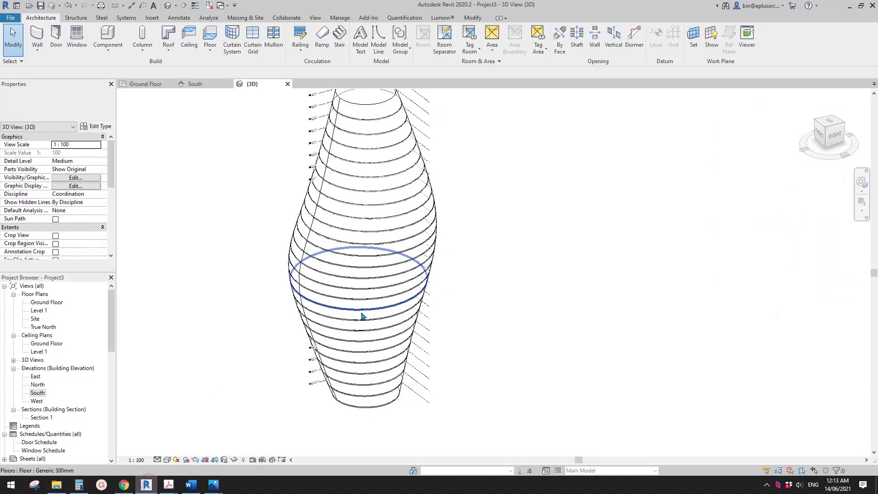
pyautogui.scroll(1, 379, 297)
pyautogui.click(36, 49)
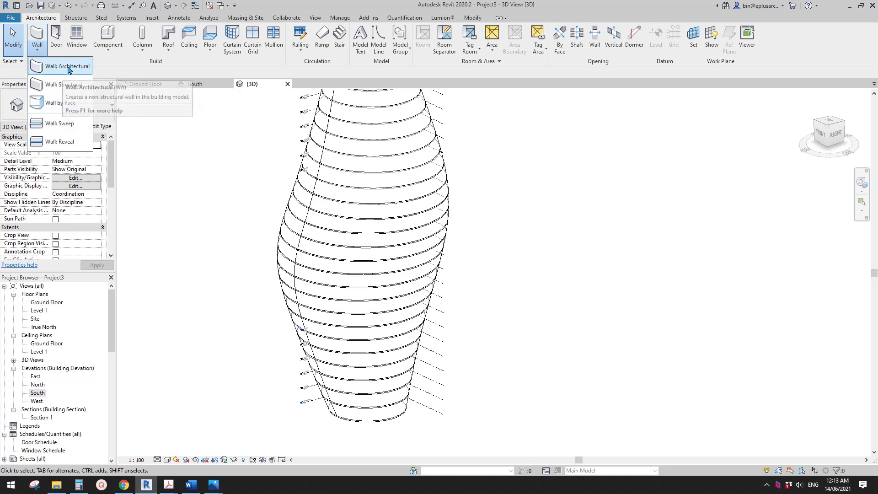
pyautogui.click(62, 70)
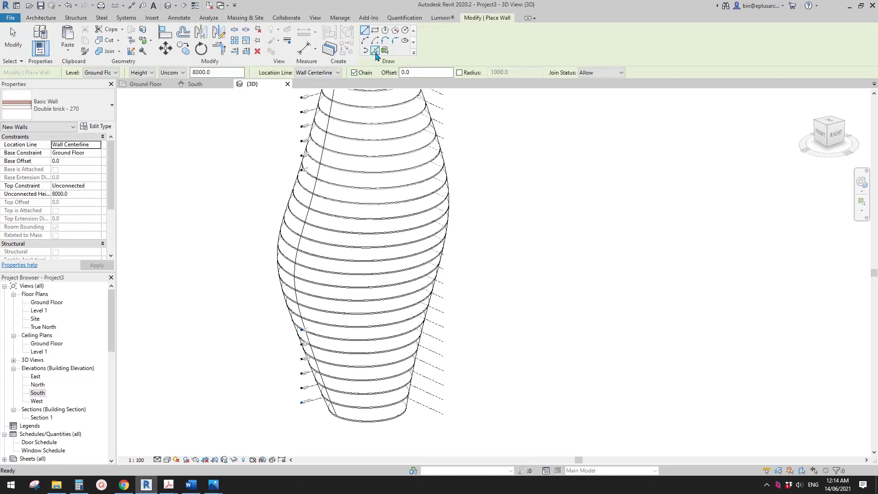
pyautogui.click(375, 51)
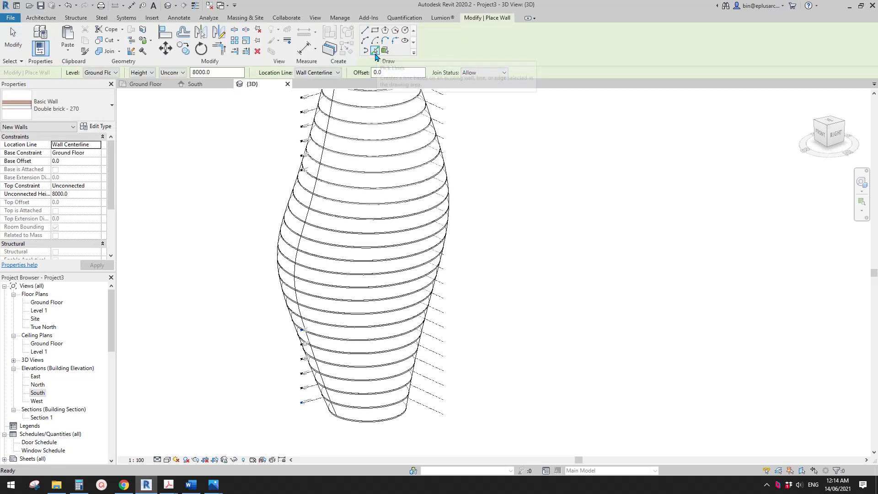
pyautogui.scroll(3, 290, 314)
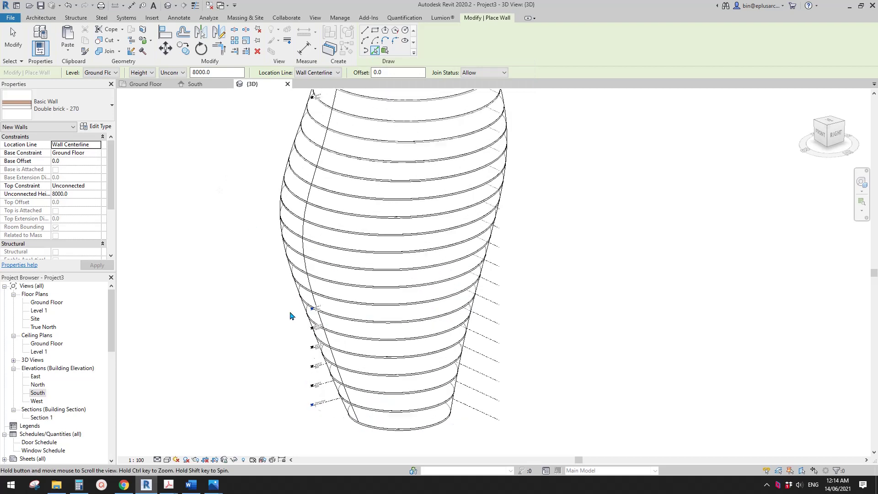
pyautogui.click(315, 72)
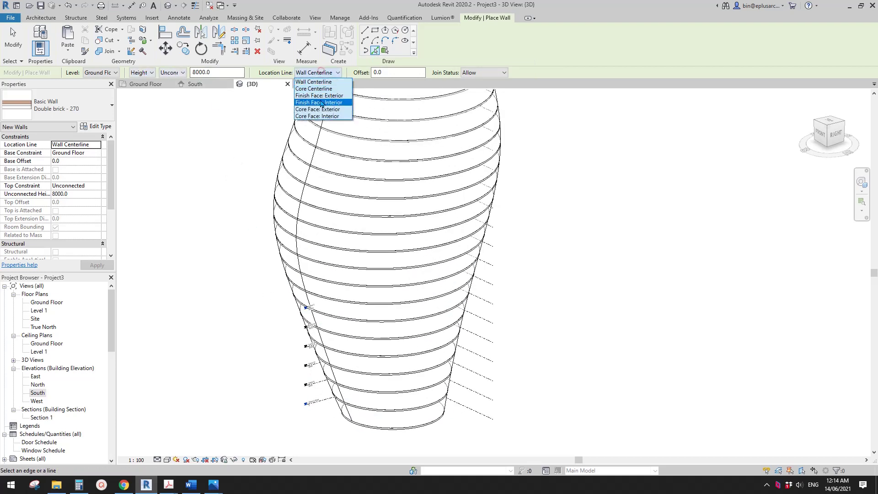
pyautogui.click(326, 96)
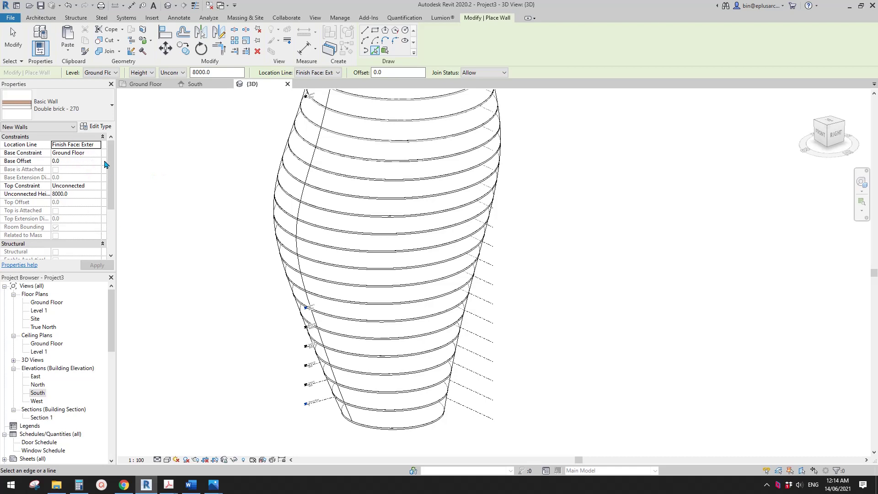
# Step: Set the wall's top constraint to Level 6 and place it along the mass base ellipse
pyautogui.scroll(4, 260, 308)
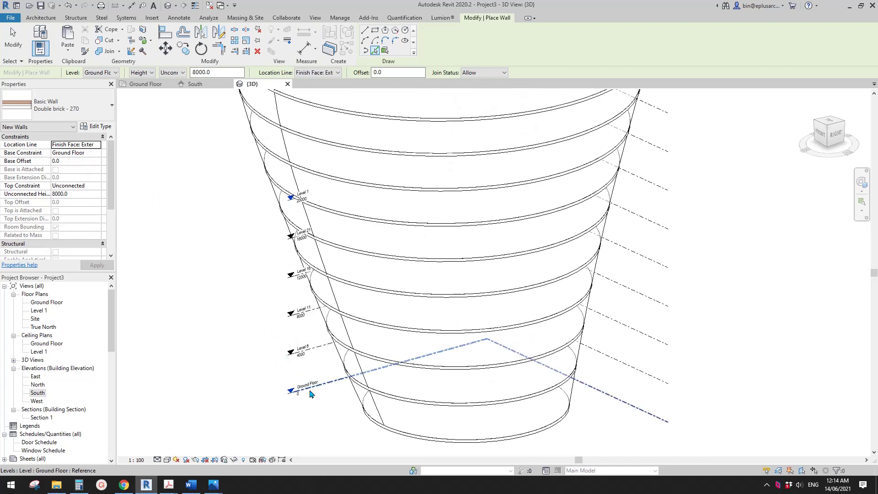
pyautogui.moveTo(281, 394); pyautogui.dragTo(259, 382, button='middle')
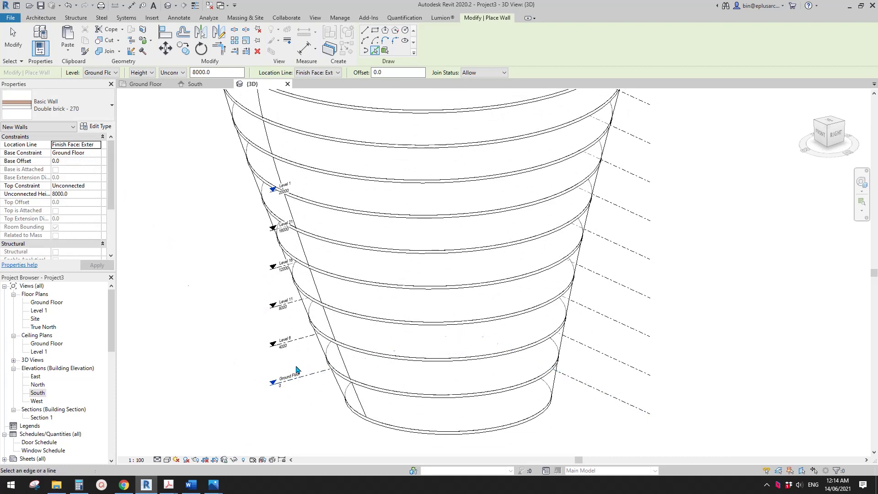
pyautogui.scroll(2, 285, 341)
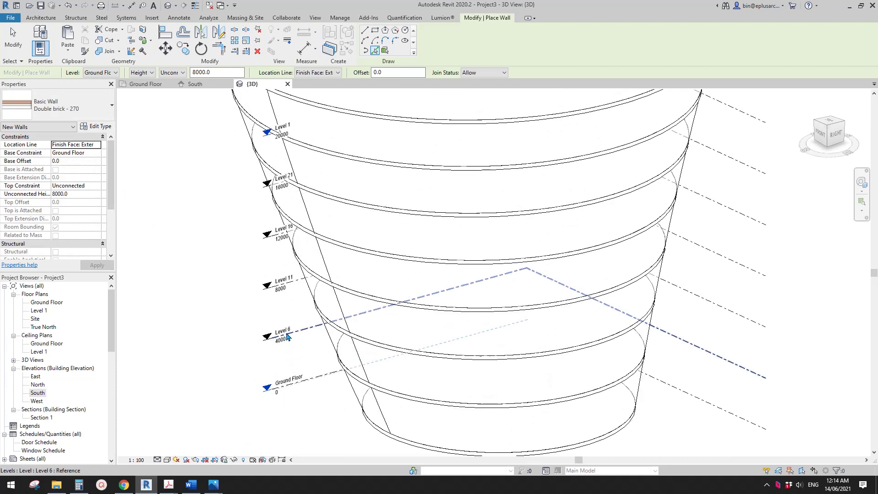
pyautogui.click(93, 187)
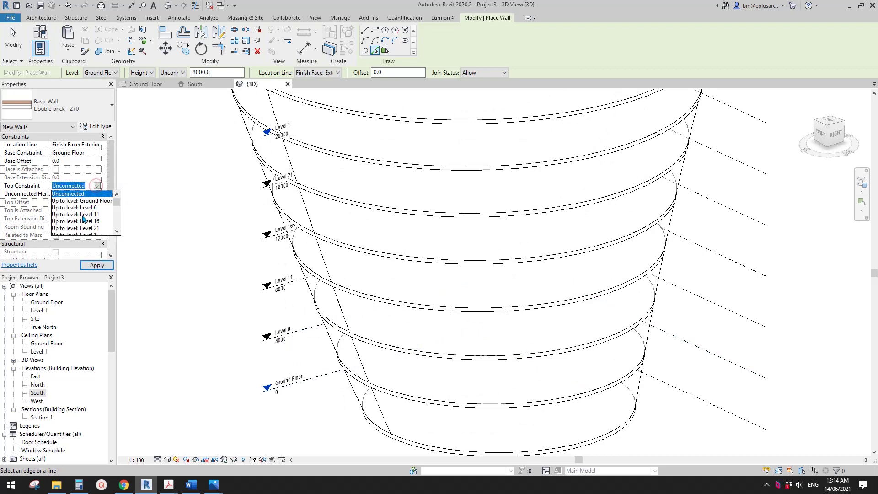
pyautogui.moveTo(120, 205); pyautogui.dragTo(120, 207)
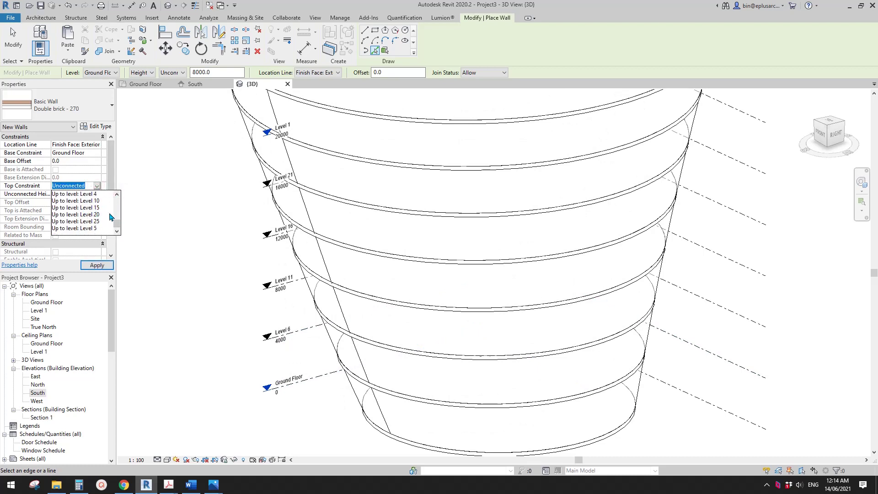
pyautogui.moveTo(120, 218); pyautogui.dragTo(122, 203)
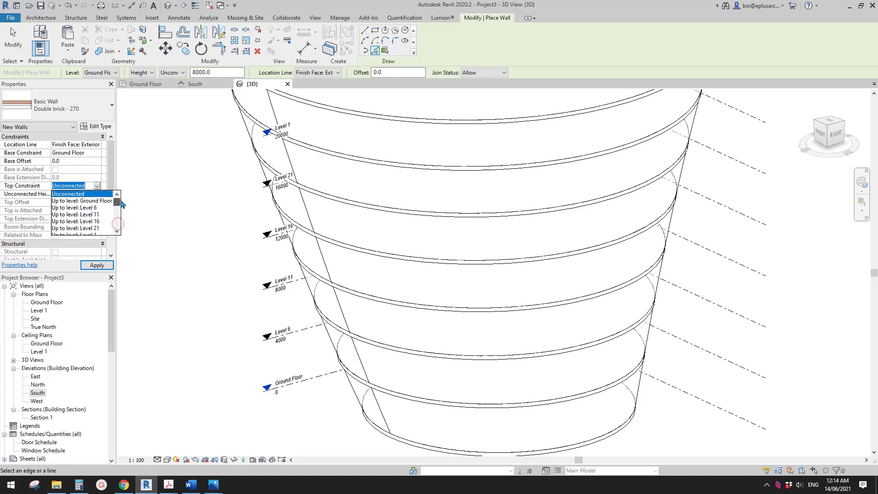
pyautogui.click(96, 208)
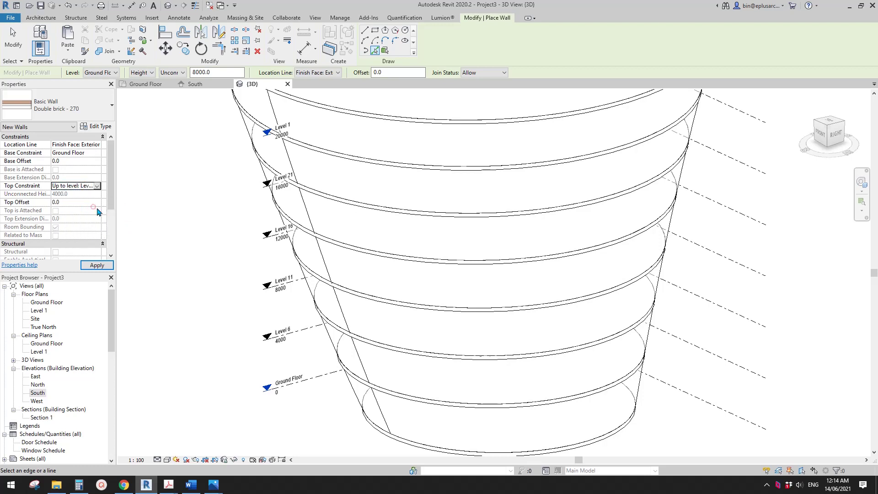
pyautogui.moveTo(199, 242); pyautogui.dragTo(169, 210, button='middle')
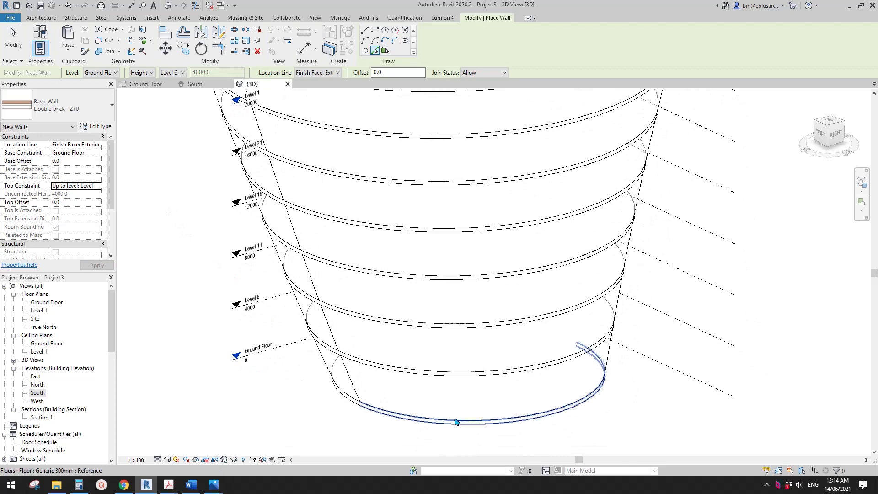
pyautogui.press('Tab')
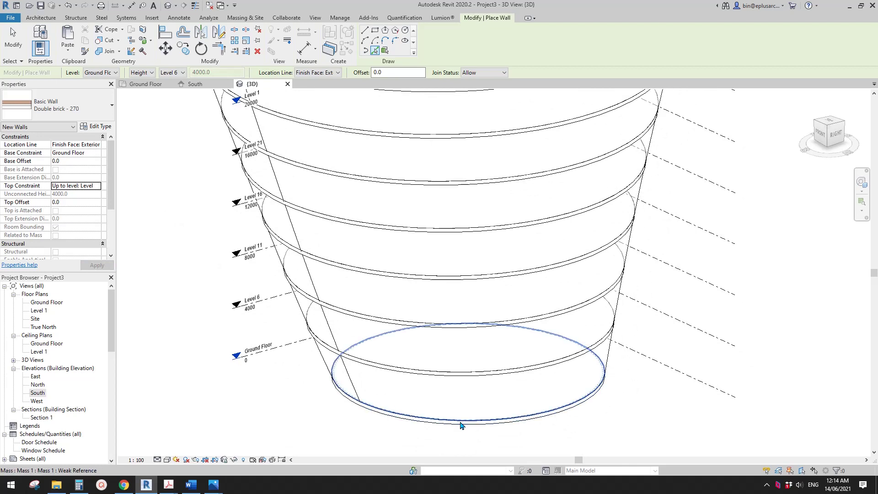
pyautogui.click(460, 425)
pyautogui.keyDown('shift'); pyautogui.moveTo(441, 456); pyautogui.dragTo(486, 349, button='middle'); pyautogui.keyUp('shift')
pyautogui.keyDown('shift'); pyautogui.moveTo(401, 388); pyautogui.dragTo(298, 320, button='middle'); pyautogui.keyUp('shift')
pyautogui.scroll(1, 301, 320)
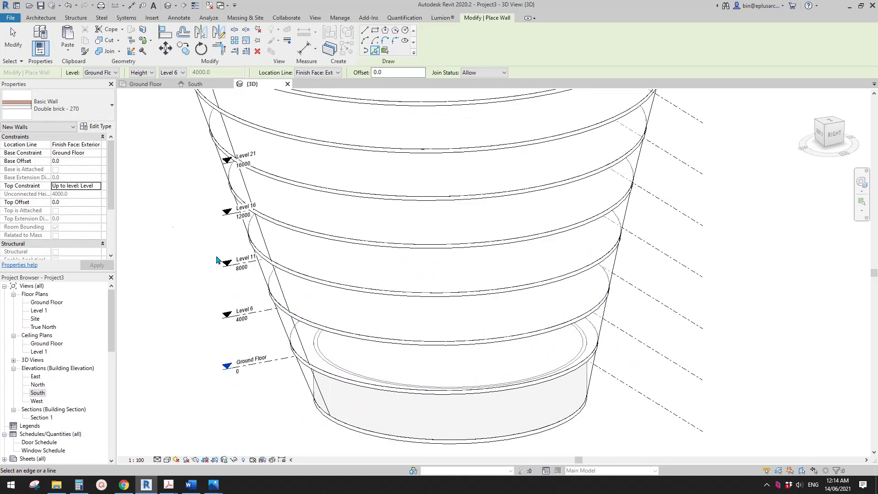
pyautogui.click(97, 154)
# Step: Place a brick wall tier from Level 6 to Level 11 around the floor edge
pyautogui.click(60, 167)
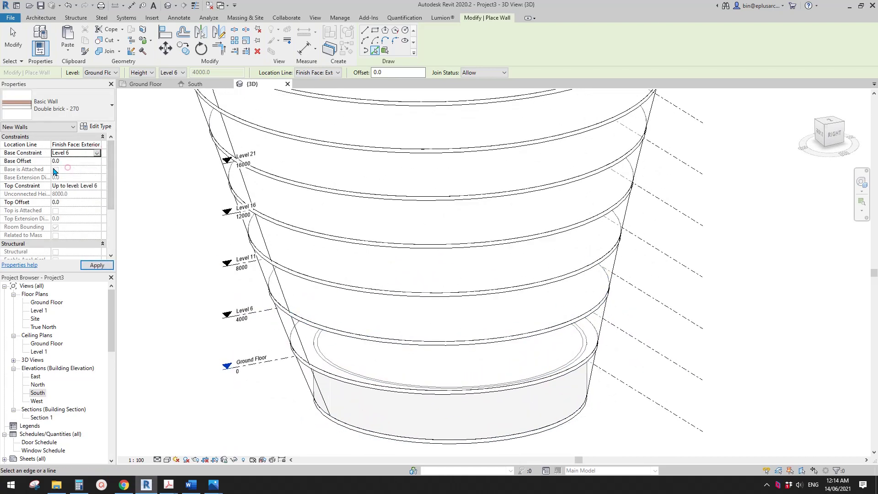
pyautogui.click(97, 187)
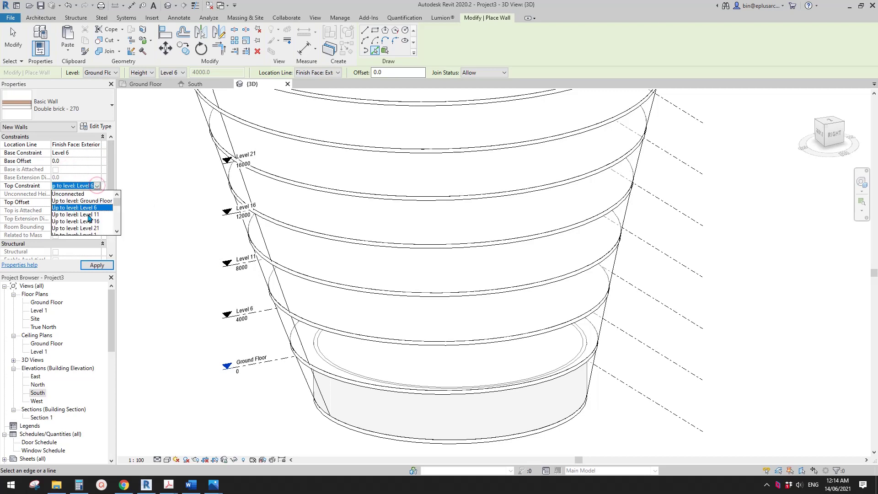
pyautogui.click(88, 215)
pyautogui.press('Tab')
pyautogui.press('Tab')
pyautogui.press('Tab')
pyautogui.press('Tab')
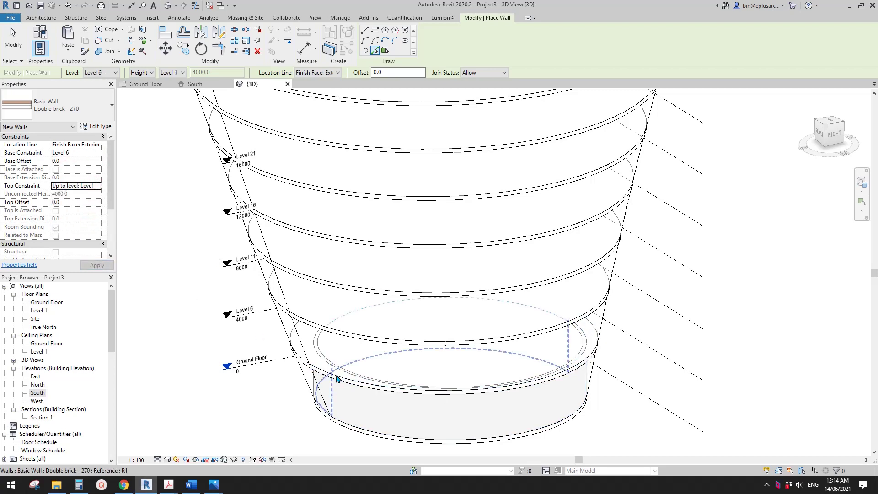
pyautogui.click(336, 378)
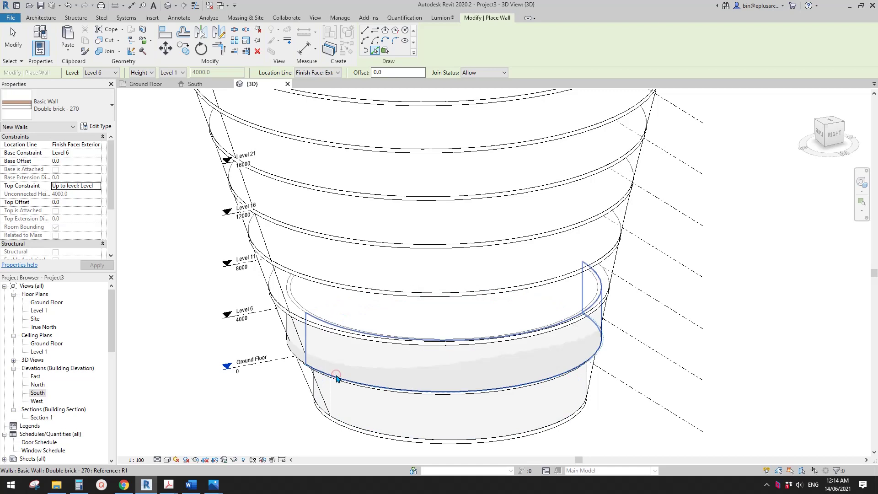
# Step: Place the next brick tier from Level 11 to Level 16 around the floor edge loop
pyautogui.click(97, 154)
pyautogui.click(61, 174)
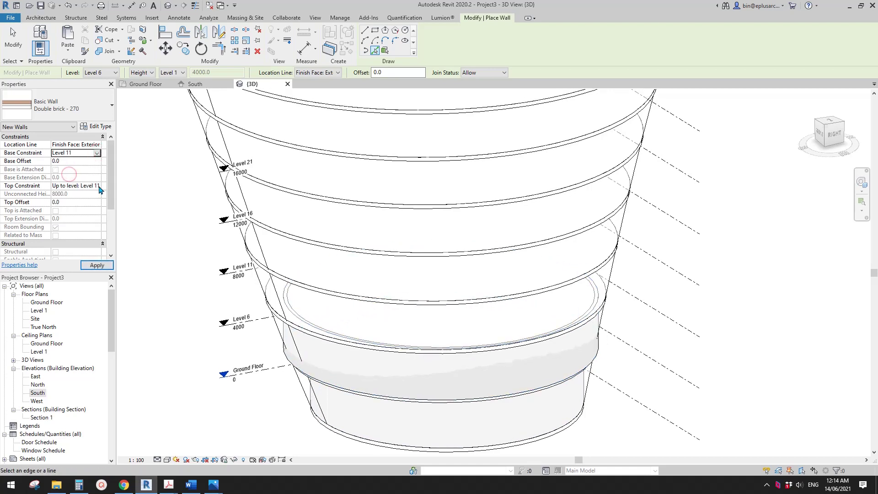
pyautogui.click(97, 186)
pyautogui.click(91, 222)
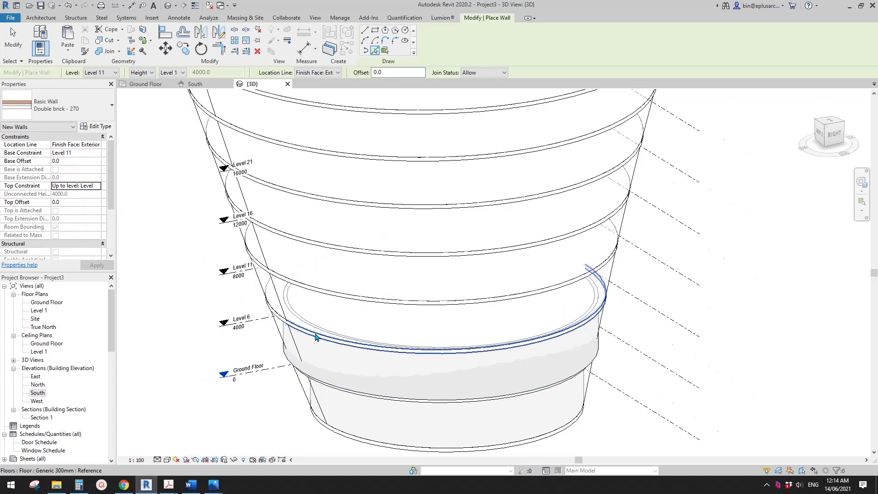
pyautogui.scroll(2, 316, 337)
pyautogui.click(315, 337)
pyautogui.scroll(2, 315, 337)
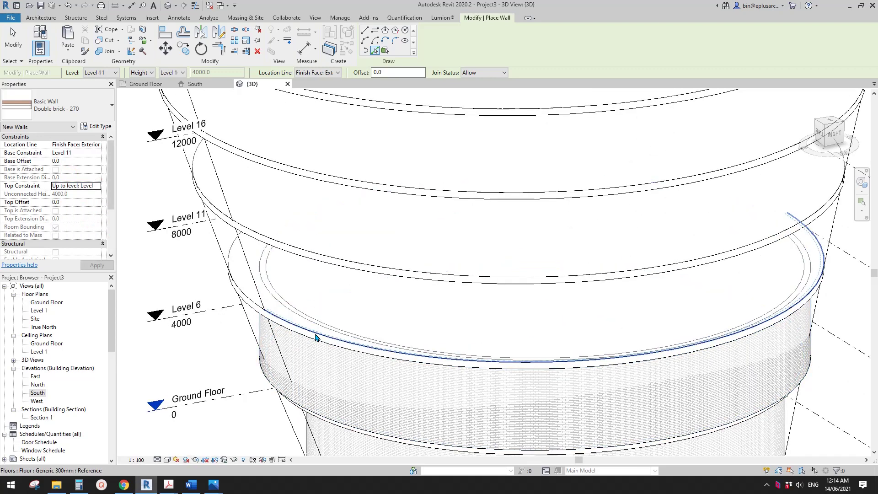
pyautogui.press('Tab')
pyautogui.click(316, 337)
pyautogui.scroll(-3, 308, 332)
pyautogui.moveTo(318, 308); pyautogui.dragTo(313, 333, button='middle')
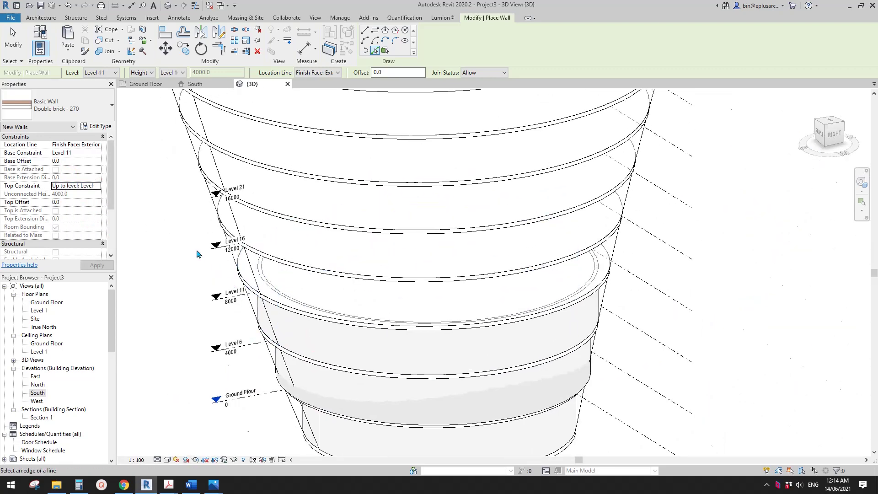
pyautogui.scroll(1, 197, 254)
# Step: Place a brick tier from Level 16 to Level 21 around the Level 16 floor edge
pyautogui.click(96, 153)
pyautogui.click(71, 181)
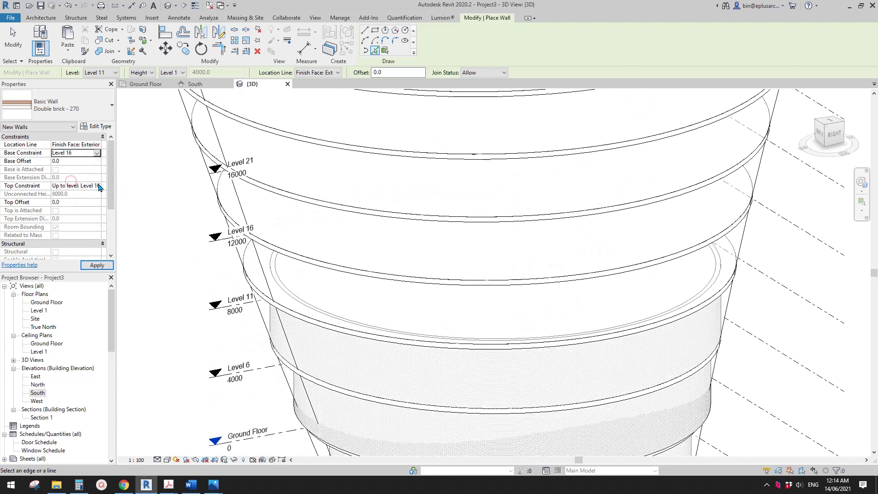
pyautogui.click(98, 185)
pyautogui.click(86, 228)
pyautogui.scroll(1, 290, 294)
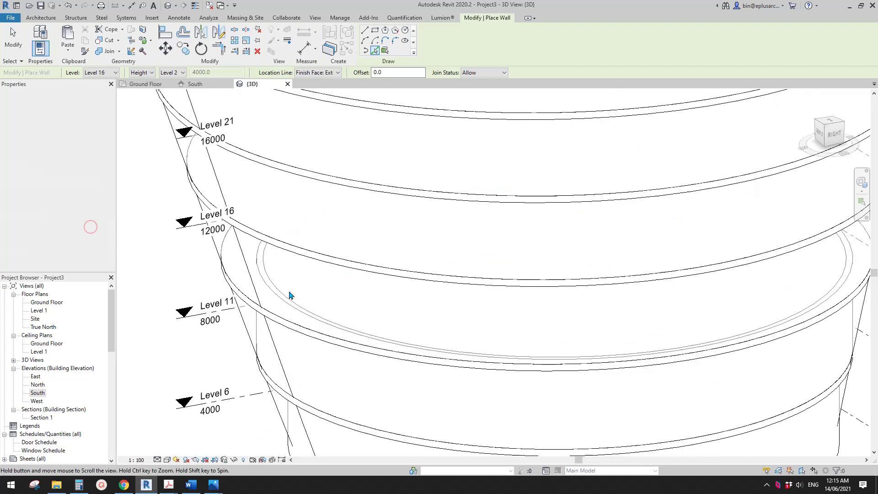
pyautogui.click(290, 328)
pyautogui.scroll(-1, 292, 316)
pyautogui.scroll(-1, 318, 306)
pyautogui.scroll(1, 261, 242)
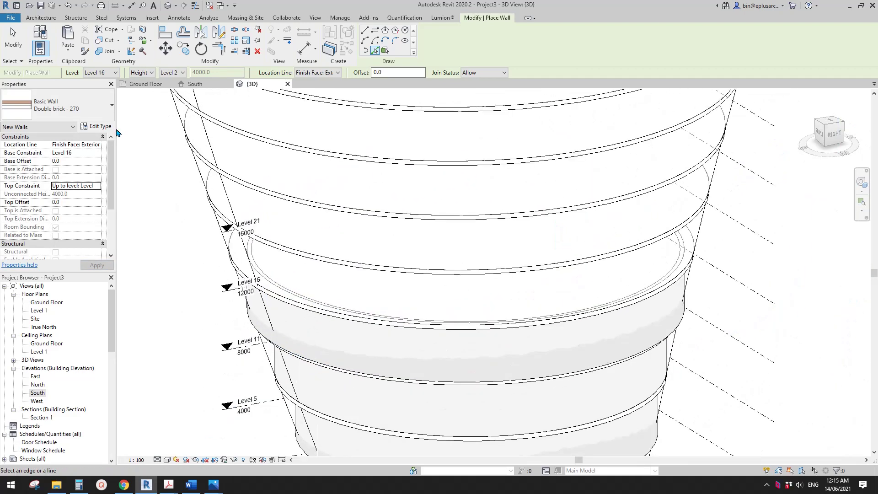
# Step: Set a wall based at Level 21 with its top level, chain-select edges, then finish placing walls
pyautogui.click(97, 154)
pyautogui.click(71, 188)
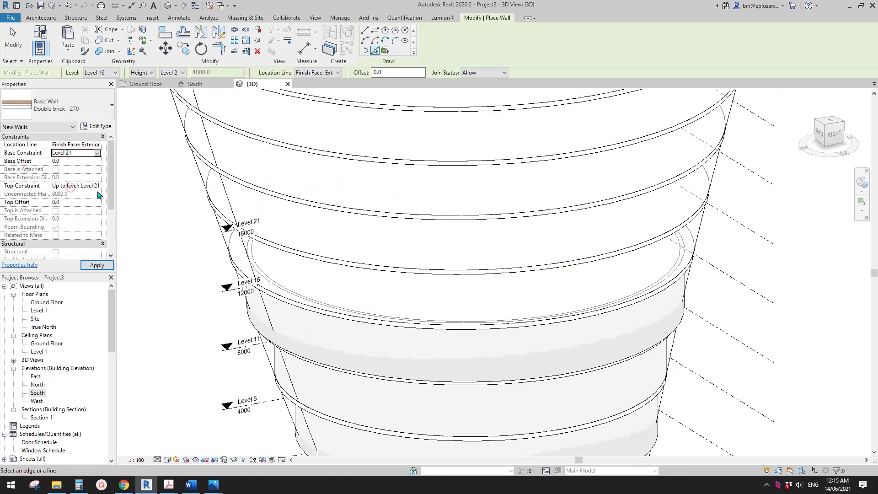
pyautogui.click(97, 185)
pyautogui.click(98, 234)
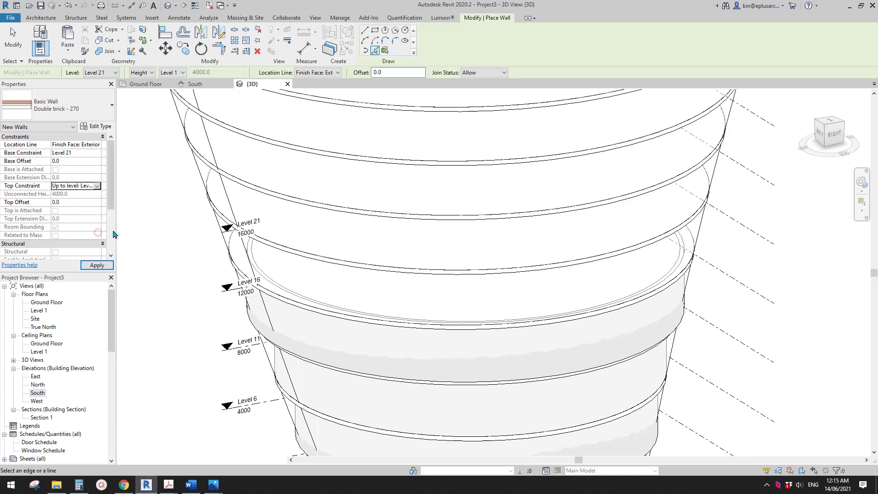
pyautogui.scroll(3, 279, 274)
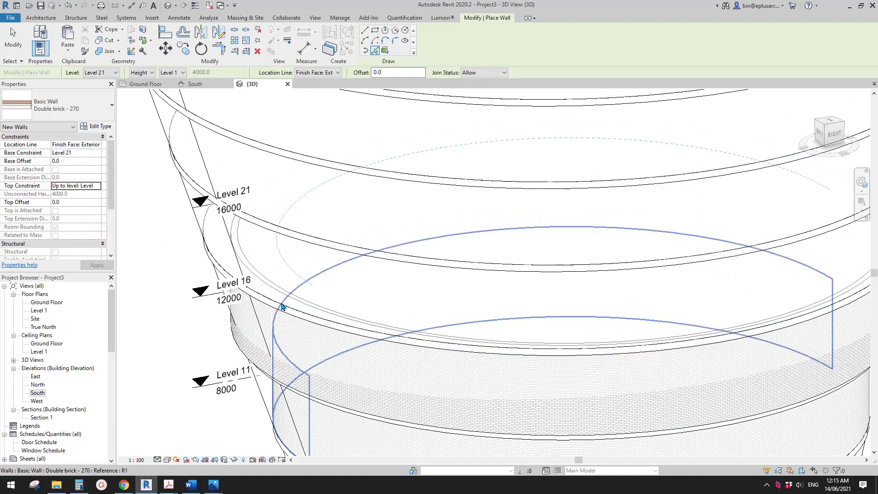
pyautogui.press('Tab')
pyautogui.scroll(-6, 282, 307)
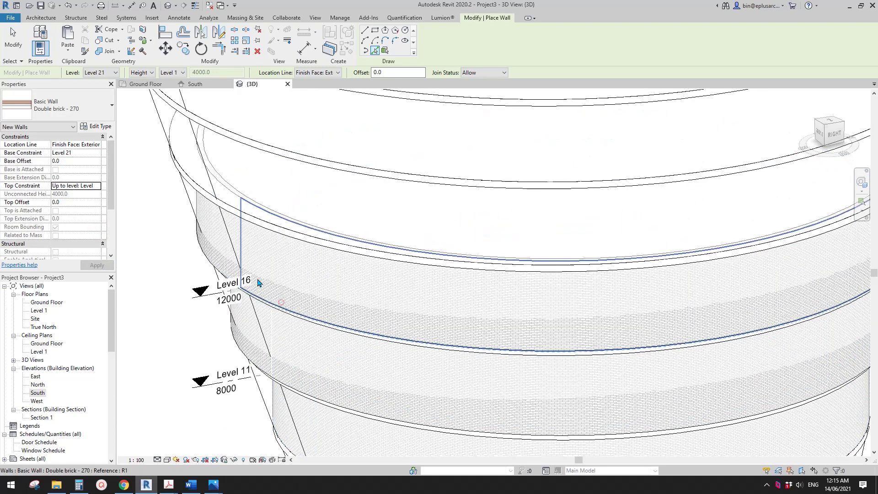
pyautogui.keyDown('shift'); pyautogui.moveTo(400, 257); pyautogui.dragTo(289, 306, button='middle'); pyautogui.keyUp('shift')
pyautogui.press('Escape')
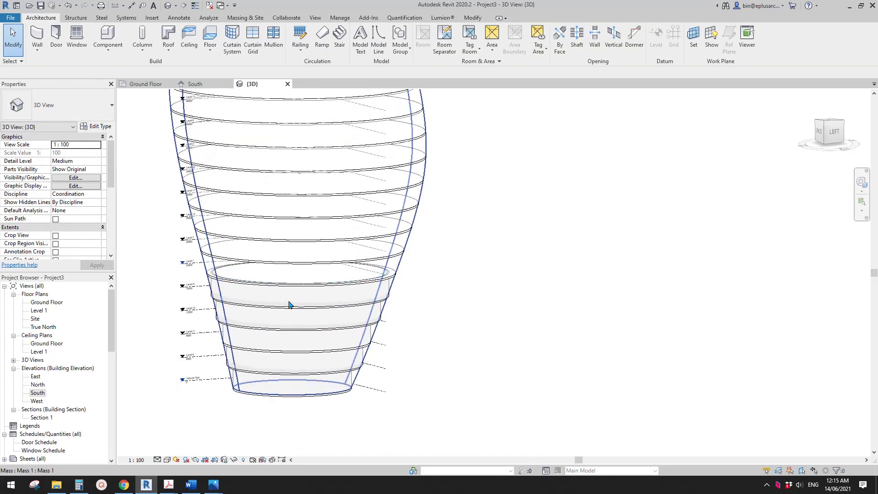
# Step: Inspect the stepped brick tiers, compare with the ArchDaily photo, and return to the tower view
pyautogui.scroll(-1, 330, 283)
pyautogui.scroll(-1, 292, 261)
pyautogui.scroll(2, 295, 261)
pyautogui.scroll(-2, 309, 283)
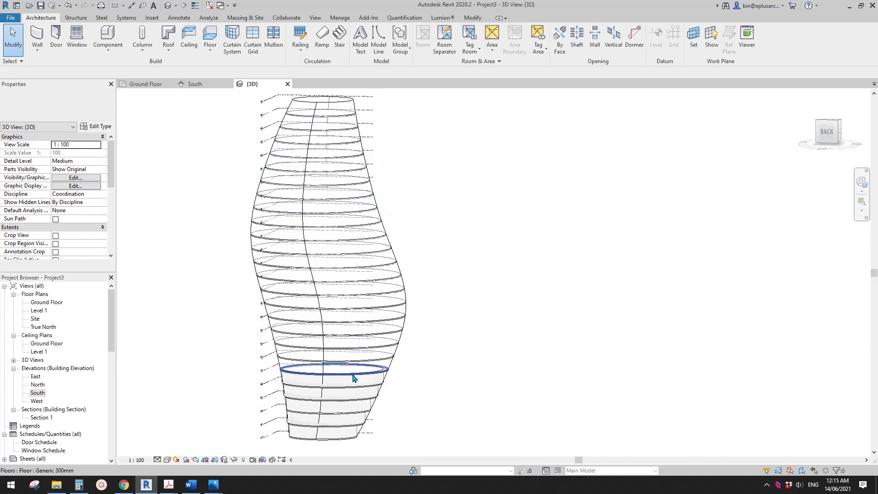
pyautogui.scroll(3, 361, 386)
pyautogui.moveTo(362, 388); pyautogui.dragTo(369, 320, button='middle')
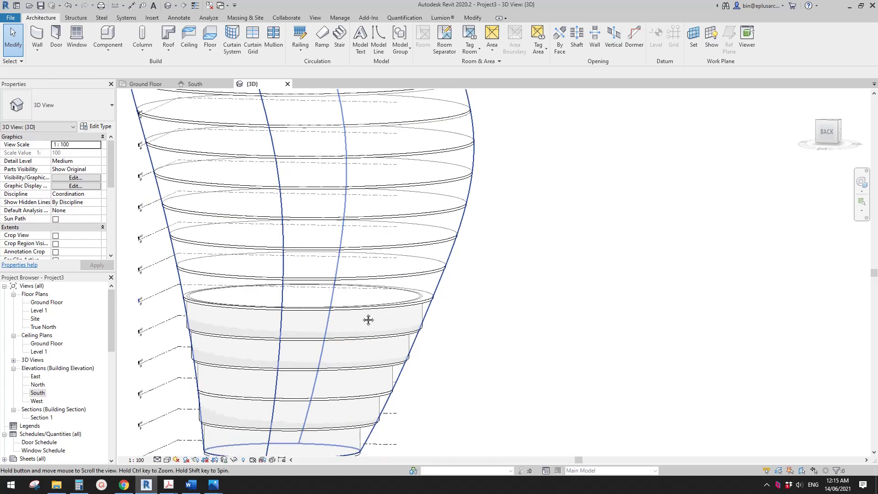
pyautogui.click(127, 488)
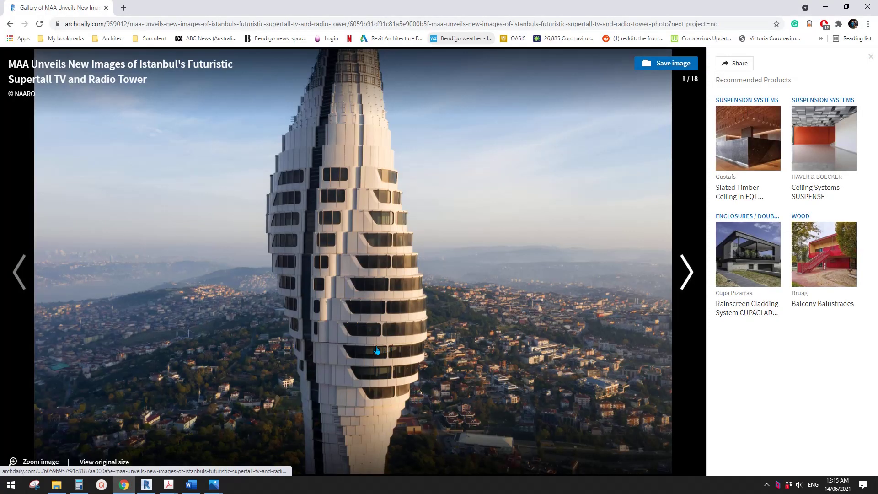
pyautogui.click(146, 485)
pyautogui.moveTo(366, 385); pyautogui.dragTo(363, 325, button='middle')
pyautogui.scroll(-1, 336, 398)
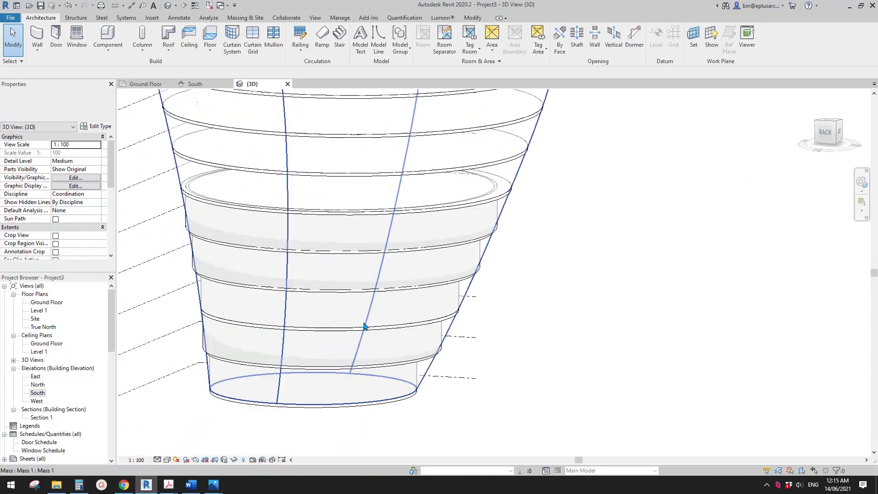
# Step: Select the tower mass and temporarily hide its category, leaving the slabs and brick tiers visible
pyautogui.keyDown('shift'); pyautogui.moveTo(407, 345); pyautogui.dragTo(397, 376, button='middle'); pyautogui.keyUp('shift')
pyautogui.click(308, 364)
pyautogui.press('Escape')
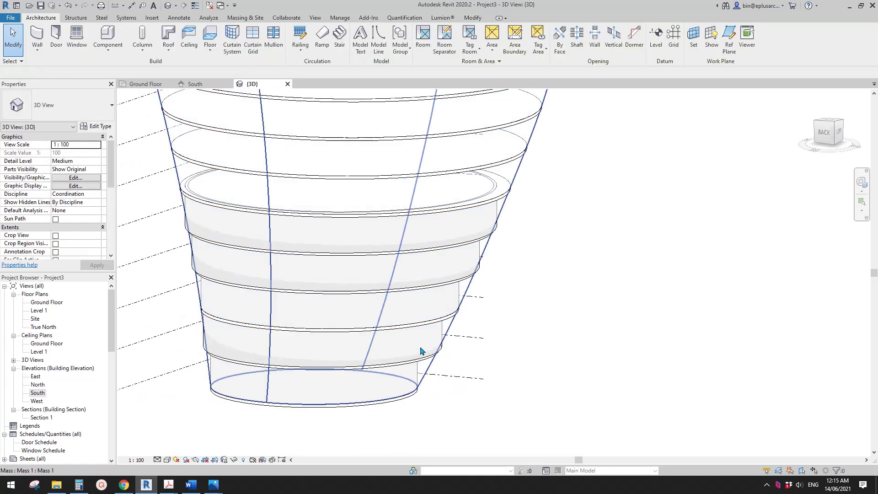
pyautogui.scroll(-5, 413, 349)
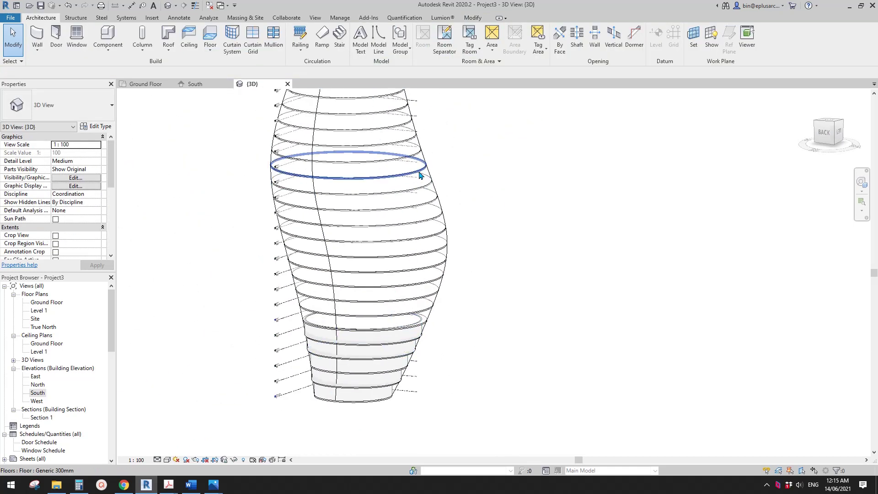
pyautogui.click(420, 143)
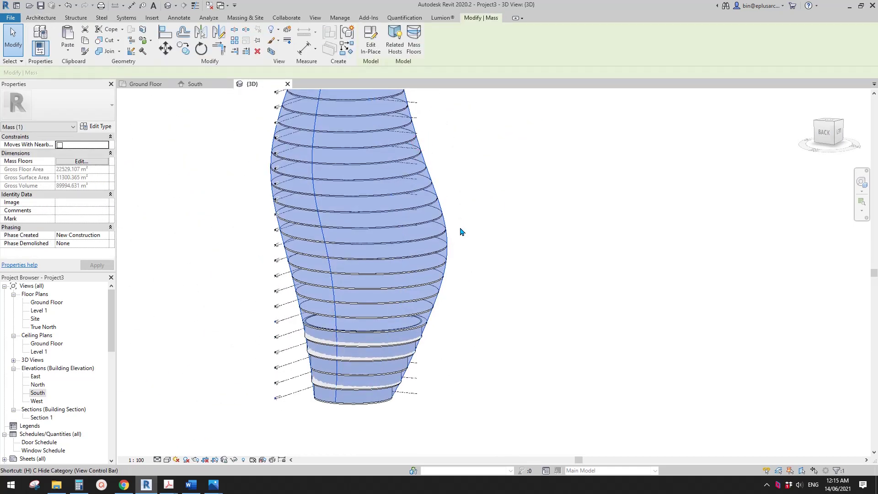
pyautogui.press('c')
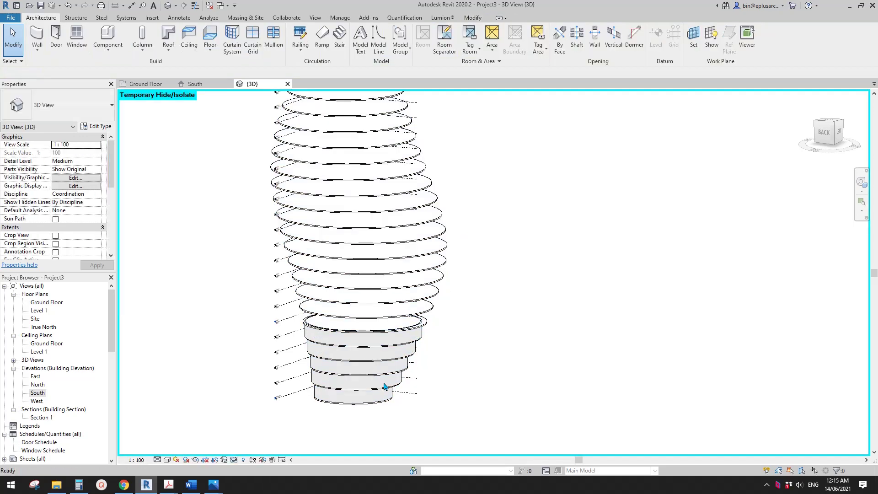
pyautogui.scroll(5, 383, 386)
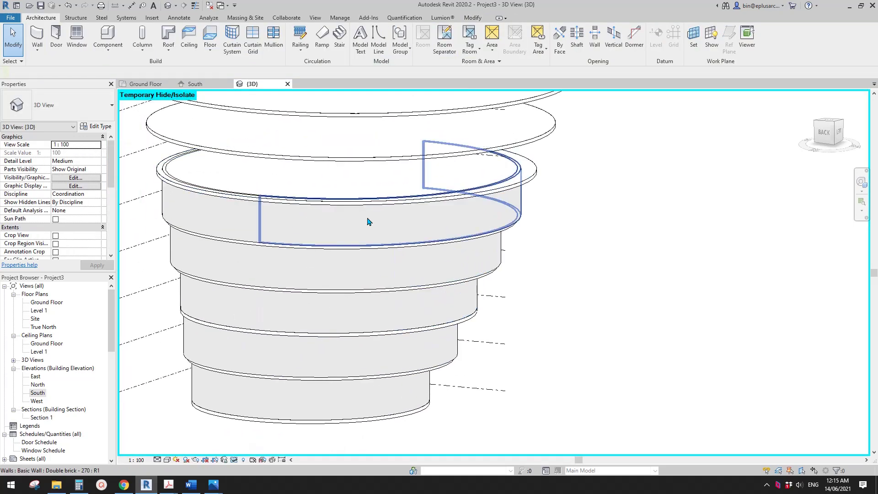
# Step: Select a curved brick wall tier and paste a copy aligned to the same place
pyautogui.click(369, 222)
pyautogui.keyDown('shift'); pyautogui.moveTo(411, 251); pyautogui.dragTo(457, 298, button='middle'); pyautogui.keyUp('shift')
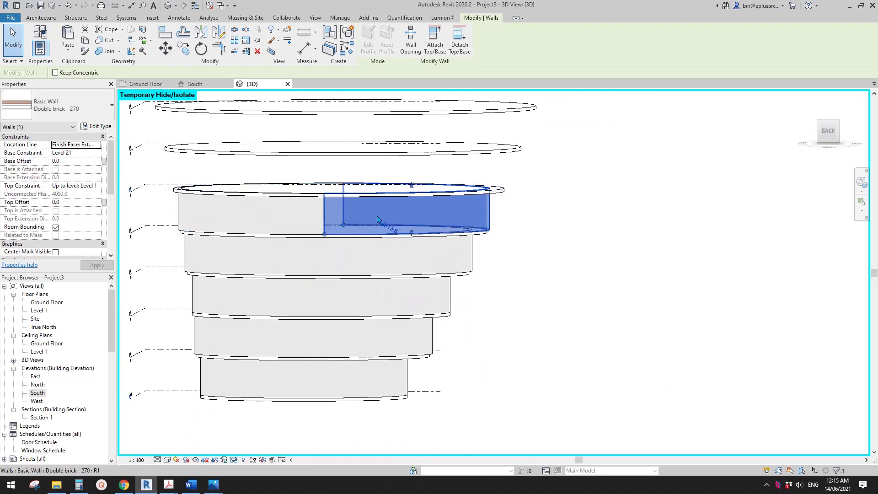
pyautogui.press('Escape')
pyautogui.keyDown('shift'); pyautogui.moveTo(421, 260); pyautogui.dragTo(428, 304, button='middle'); pyautogui.keyUp('shift')
pyautogui.click(380, 286)
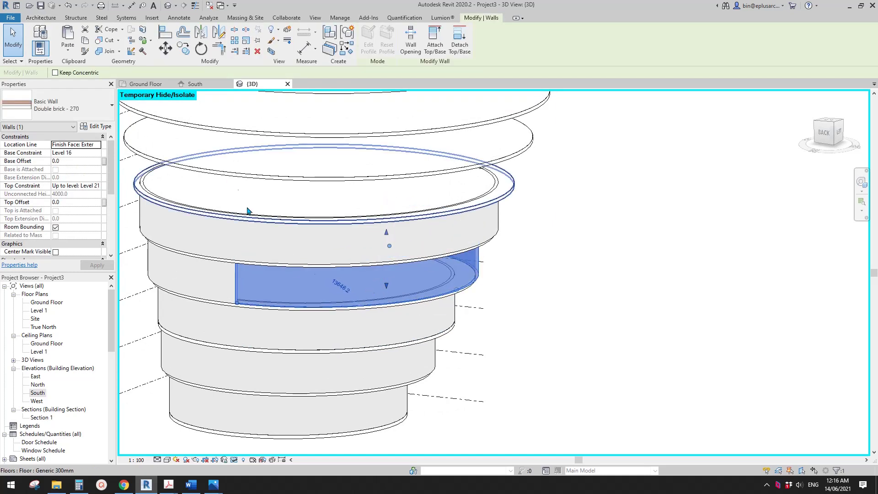
pyautogui.click(68, 53)
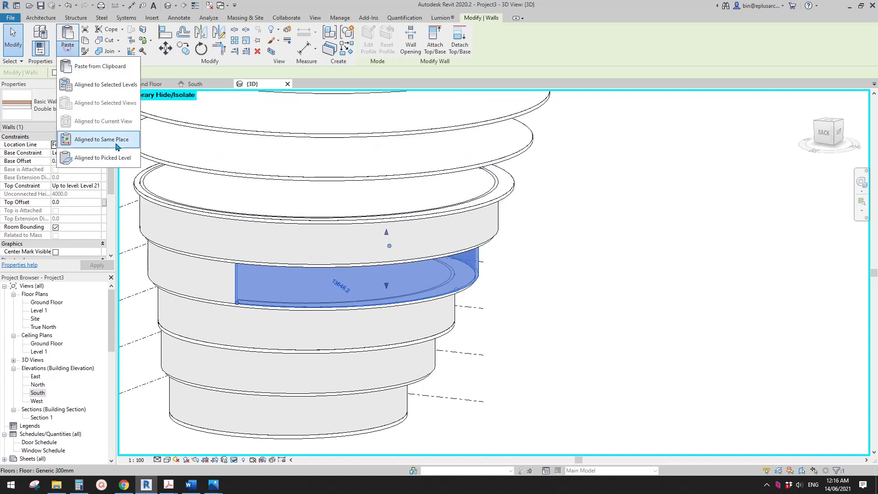
pyautogui.click(93, 142)
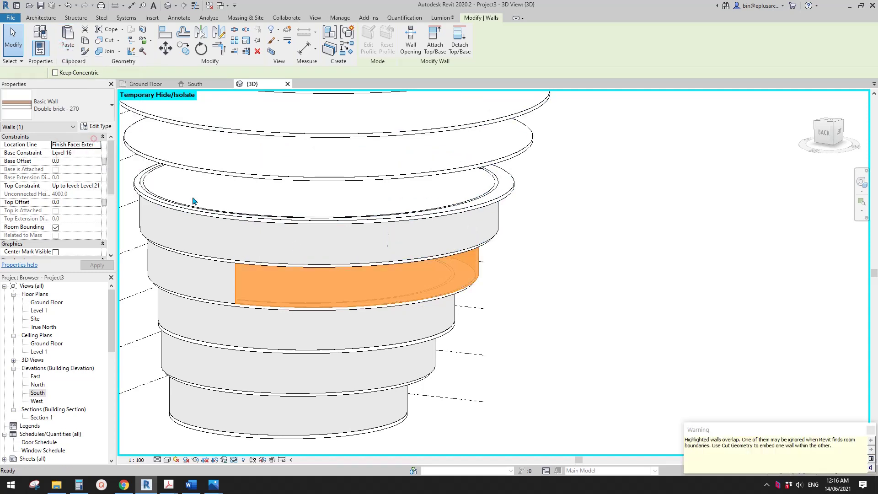
# Step: Rotate the pasted Double brick - 270 wall 180° onto the tower's far side
pyautogui.press('r')
pyautogui.press('o')
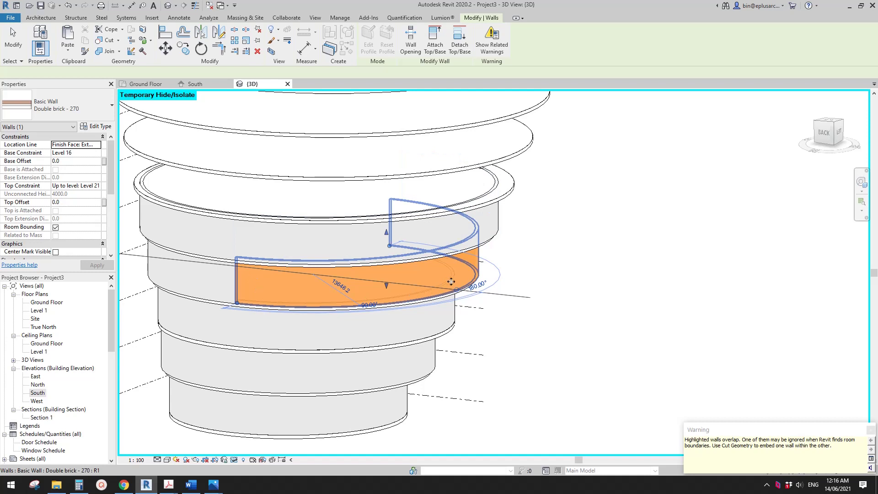
pyautogui.click(450, 282)
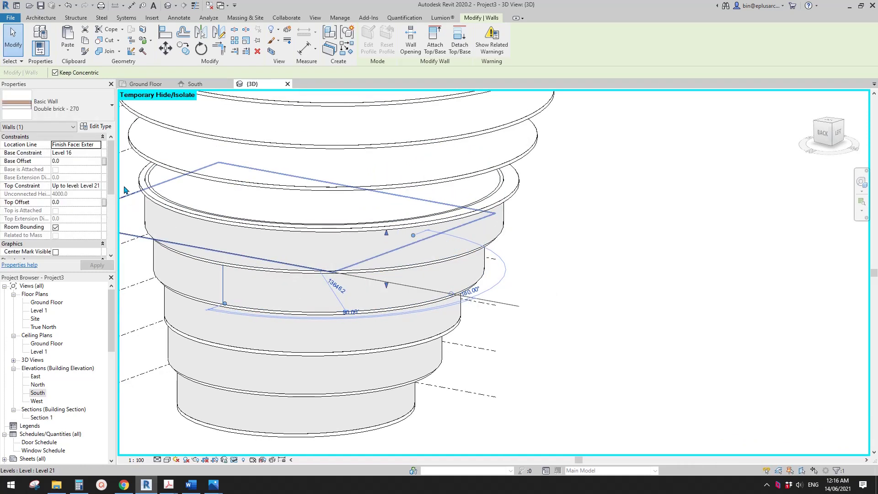
pyautogui.click(76, 112)
pyautogui.scroll(-3, 45, 228)
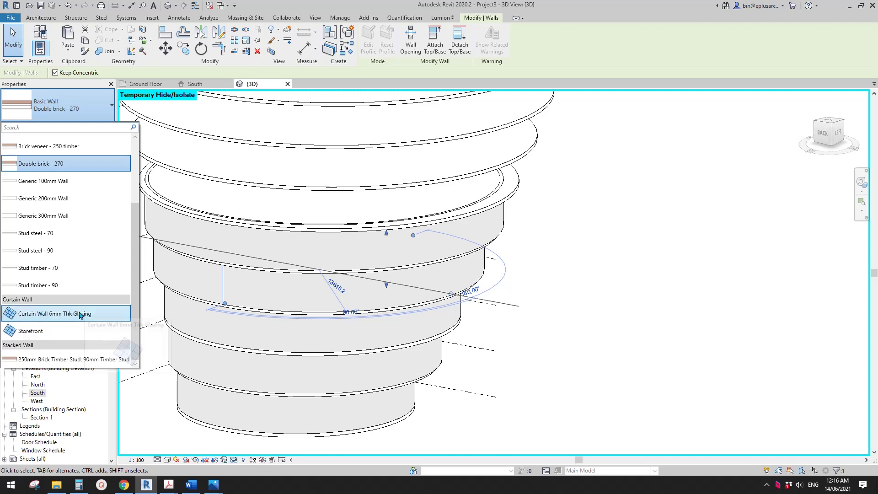
# Step: Change the pasted wall to Storefront, duplicate it as type 'new' with Automatically Embed on
pyautogui.click(34, 330)
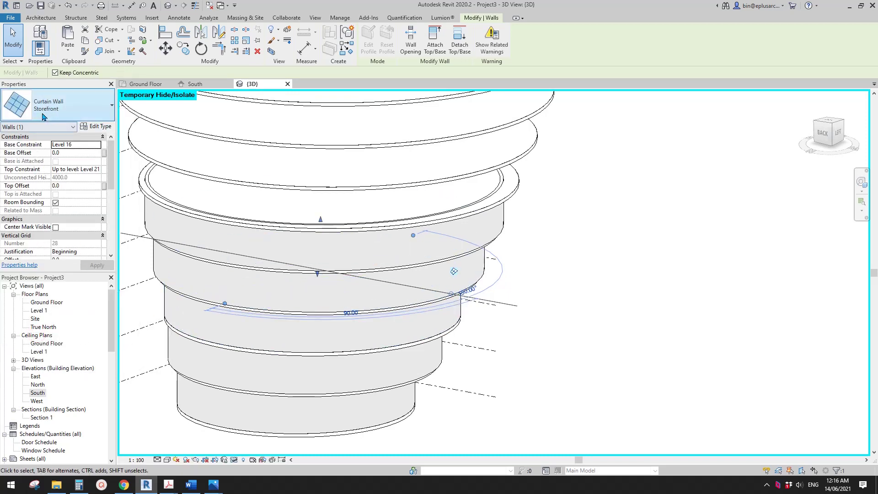
pyautogui.click(95, 126)
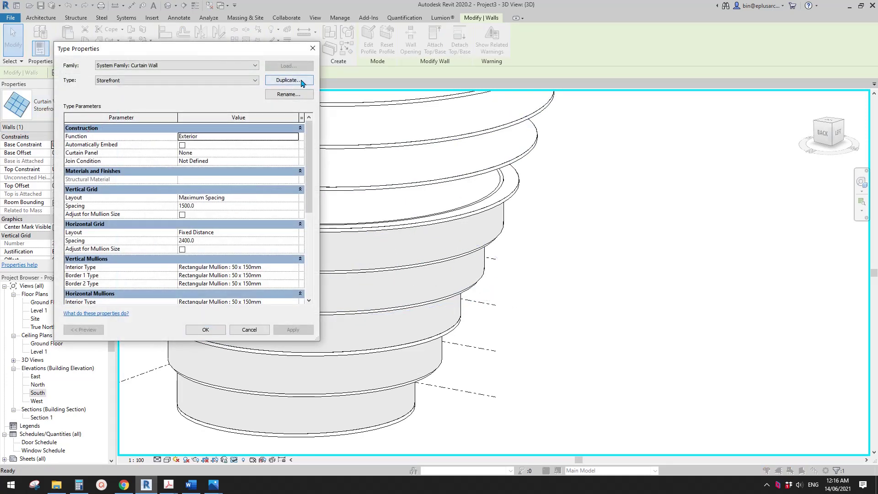
pyautogui.click(300, 81)
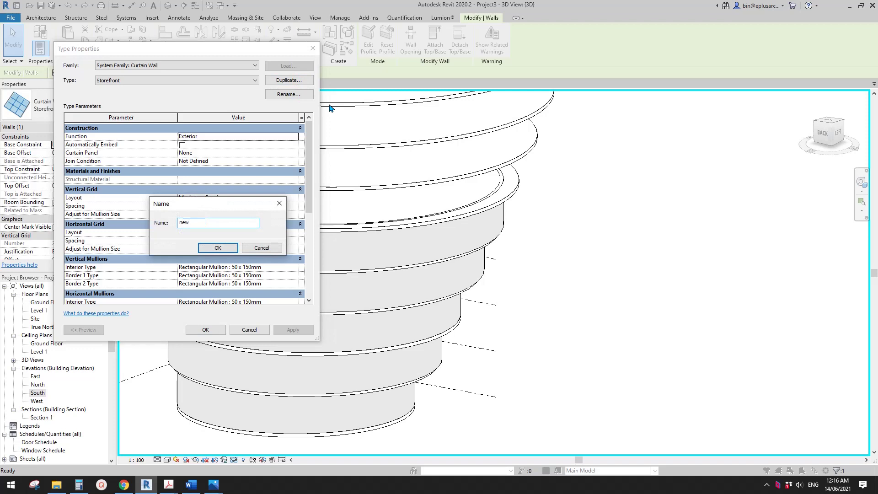
pyautogui.click(226, 249)
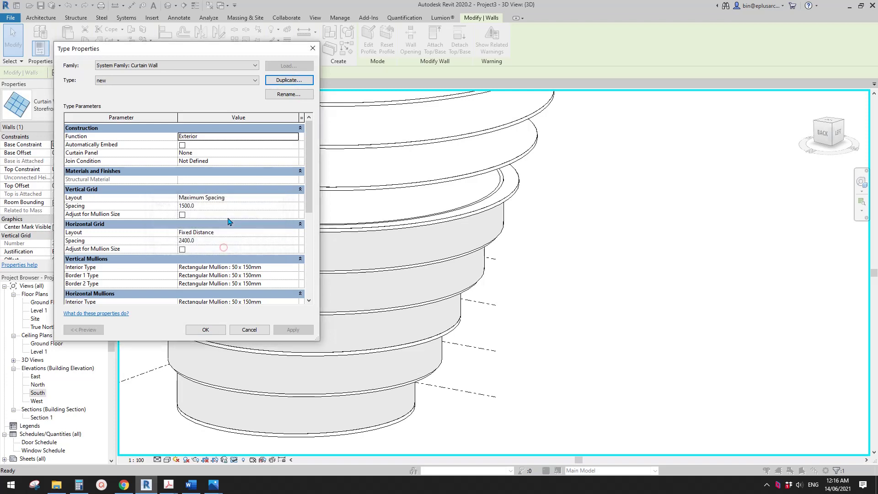
pyautogui.click(181, 148)
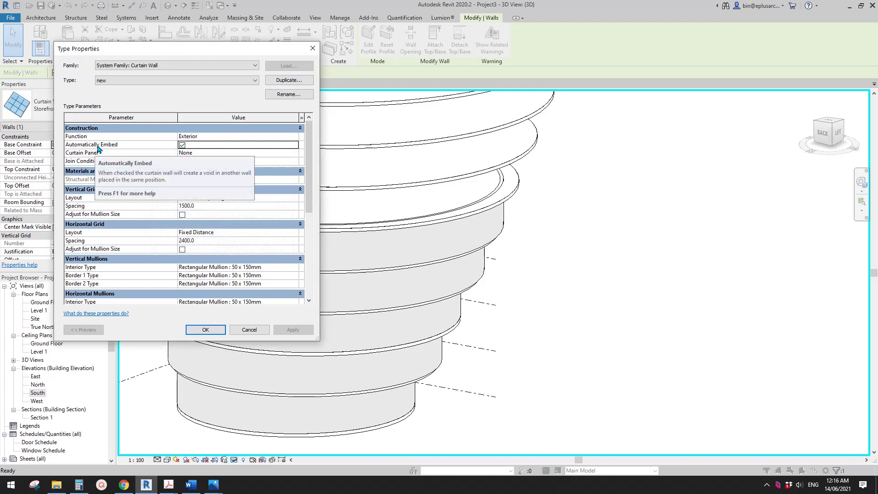
pyautogui.click(213, 332)
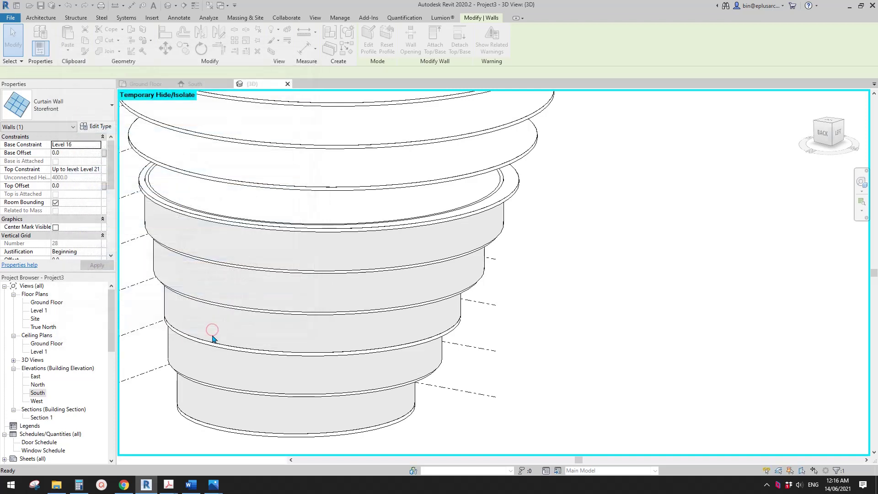
# Step: Give the curtain wall a 1200 Base Offset and a Level 16 top with 3000 Top Offset
pyautogui.click(75, 155)
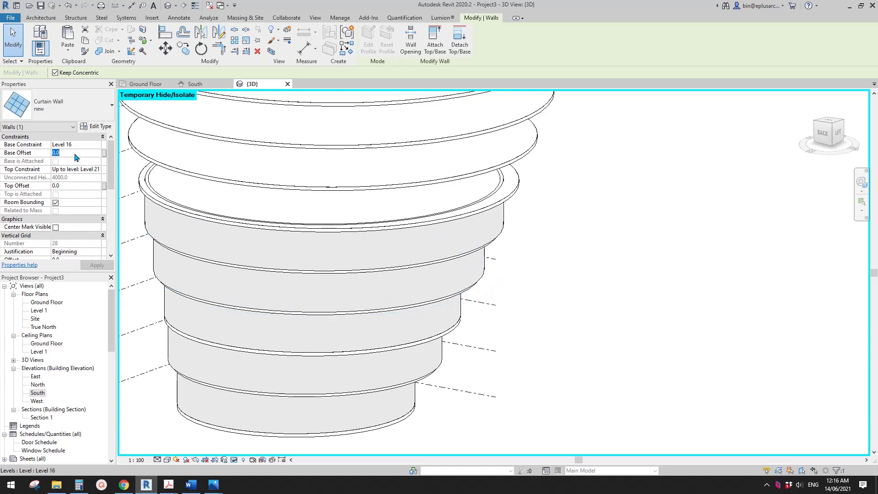
pyautogui.click(97, 170)
pyautogui.click(98, 170)
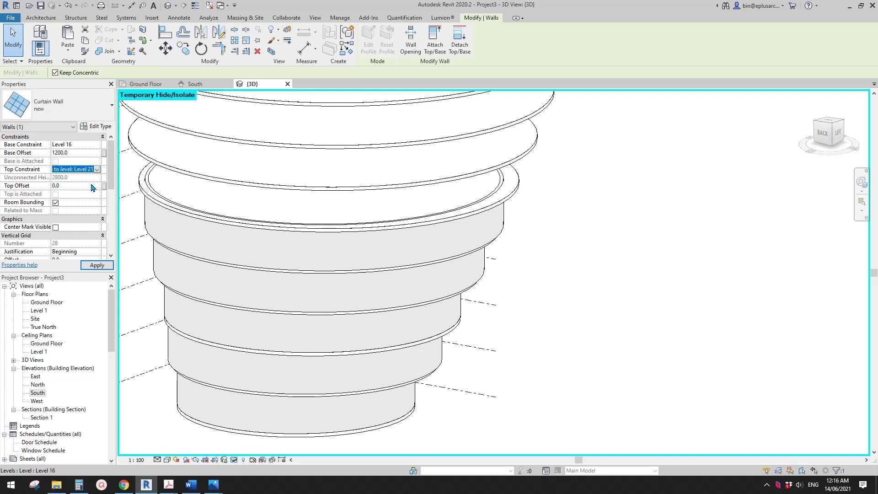
pyautogui.click(97, 170)
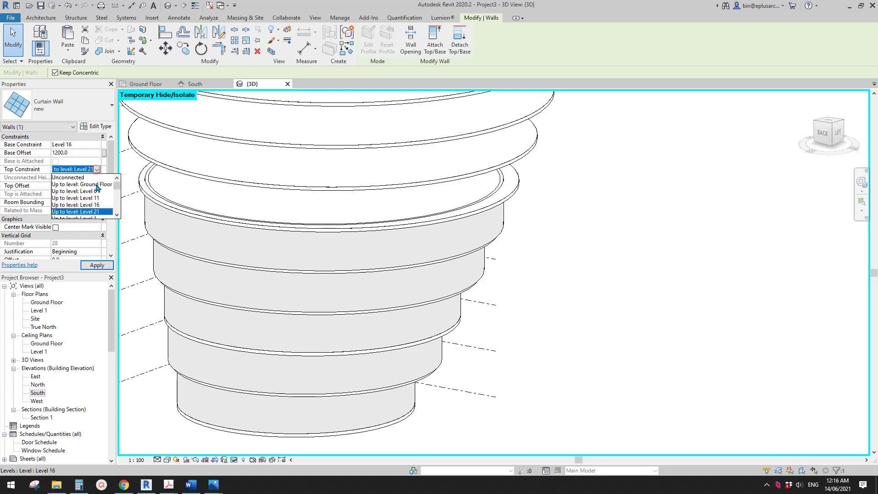
pyautogui.click(97, 209)
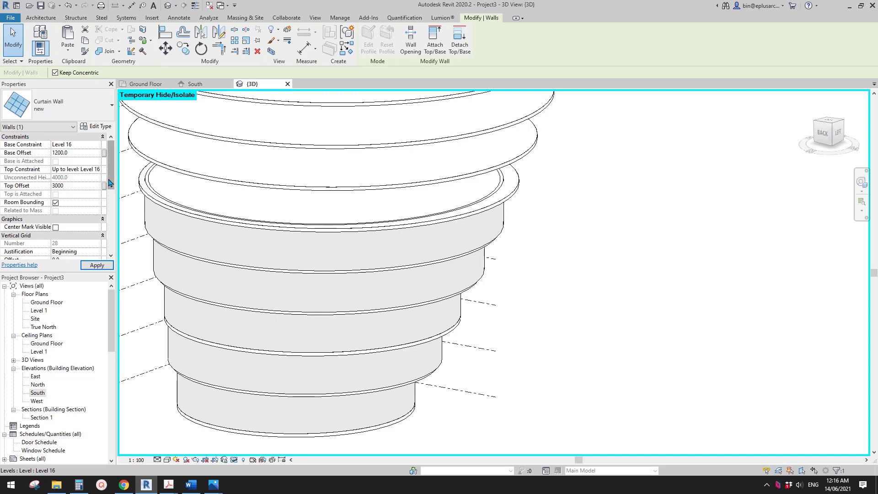
pyautogui.middleClick(269, 219)
pyautogui.moveTo(330, 259)
pyautogui.mouseDown(button='middle')
pyautogui.moveTo(281, 252)
pyautogui.moveTo(320, 256)
pyautogui.moveTo(355, 190)
pyautogui.moveTo(423, 199)
pyautogui.moveTo(389, 273)
pyautogui.moveTo(372, 280)
pyautogui.moveTo(274, 270)
pyautogui.moveTo(326, 274)
pyautogui.mouseUp(button='middle')
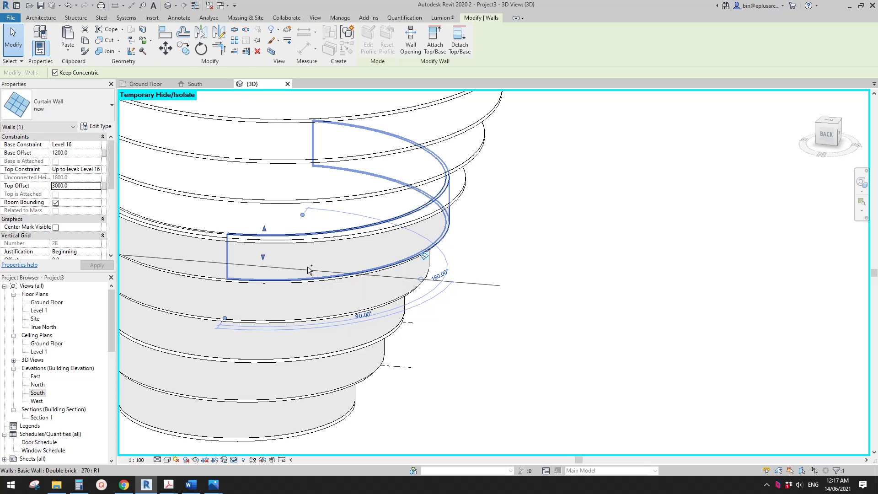
# Step: Paste another in-place copy of the curtain wall and extend its arc along the band
pyautogui.press('Escape')
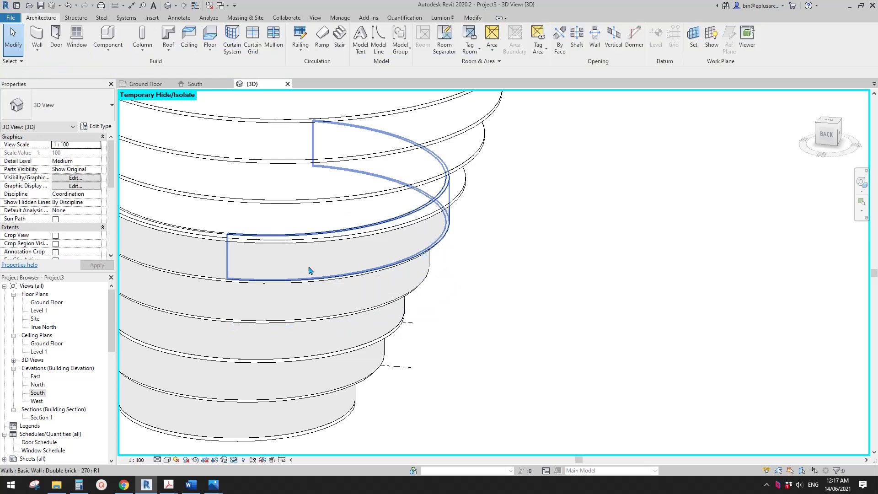
pyautogui.click(470, 19)
pyautogui.click(67, 48)
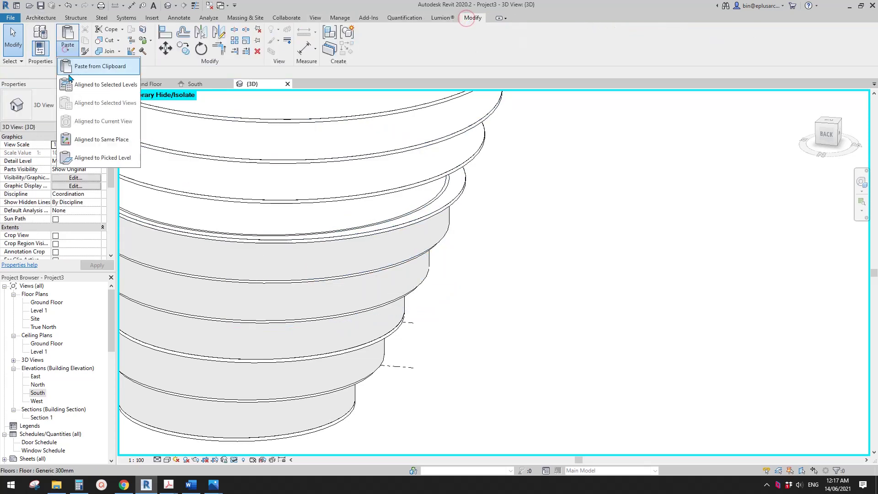
pyautogui.click(98, 140)
pyautogui.keyDown('shift'); pyautogui.moveTo(303, 212); pyautogui.dragTo(246, 328, button='middle'); pyautogui.keyUp('shift')
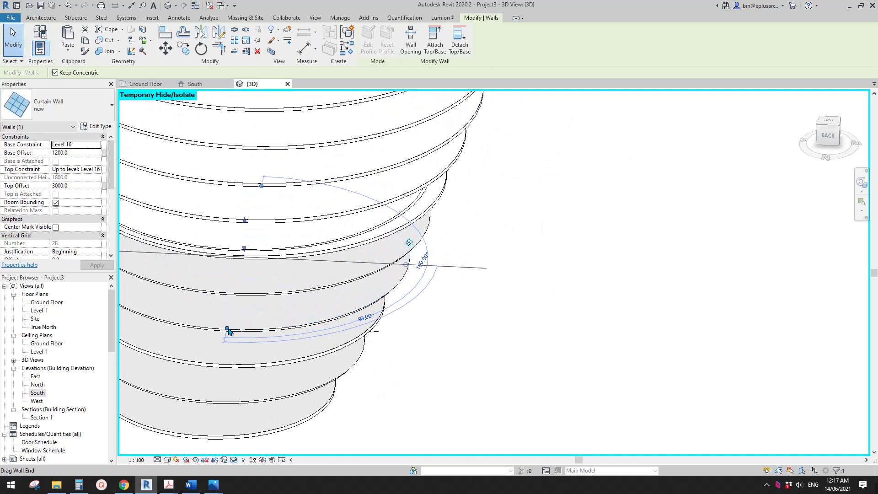
pyautogui.moveTo(228, 331); pyautogui.dragTo(302, 325)
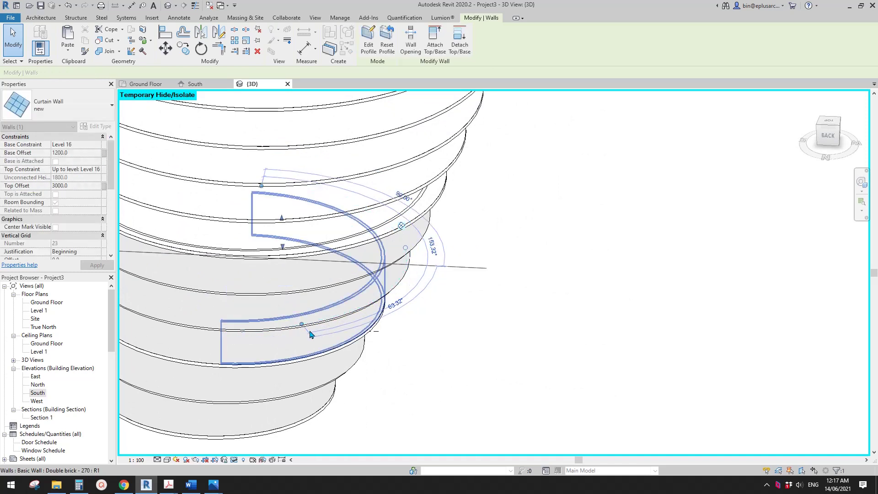
pyautogui.moveTo(322, 332)
pyautogui.keyDown('shift'); pyautogui.mouseDown(button='middle')
pyautogui.moveTo(322, 258)
pyautogui.moveTo(308, 249)
pyautogui.moveTo(417, 291)
pyautogui.moveTo(346, 275)
pyautogui.moveTo(298, 287)
pyautogui.moveTo(385, 247)
pyautogui.moveTo(363, 286)
pyautogui.moveTo(325, 300)
pyautogui.moveTo(361, 281)
pyautogui.mouseUp(button='middle'); pyautogui.keyUp('shift')
# Step: Select the trial curtain wall copy and delete it
pyautogui.press('Escape')
pyautogui.click(346, 275)
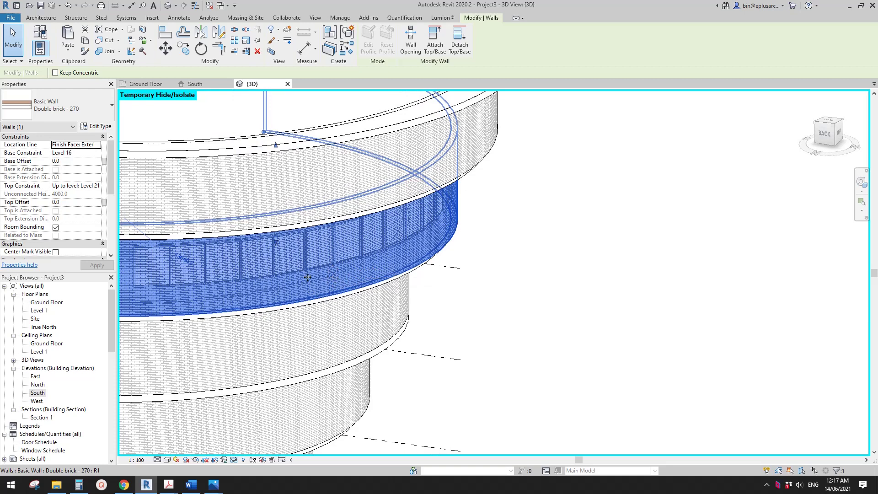
pyautogui.moveTo(210, 208); pyautogui.dragTo(330, 205, button='middle')
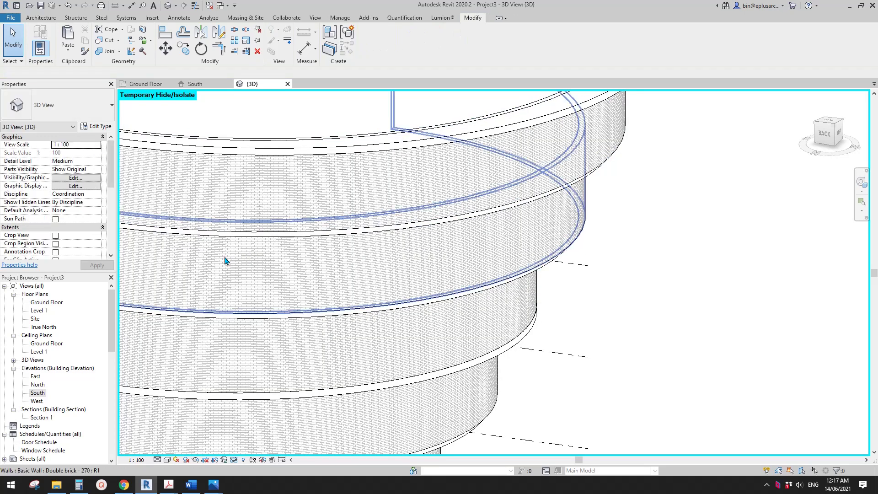
pyautogui.click(225, 256)
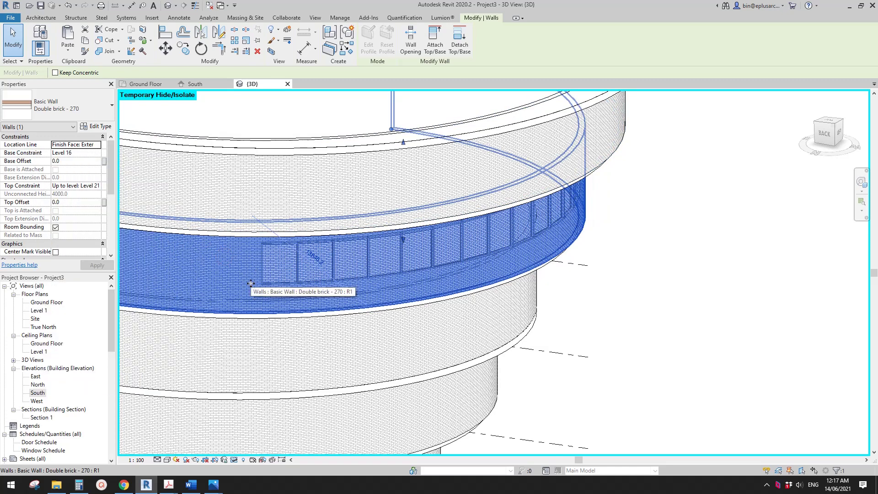
pyautogui.scroll(-2, 329, 266)
pyautogui.moveTo(336, 269); pyautogui.dragTo(294, 262, button='middle')
pyautogui.press('Escape')
pyautogui.click(216, 264)
pyautogui.press('h')
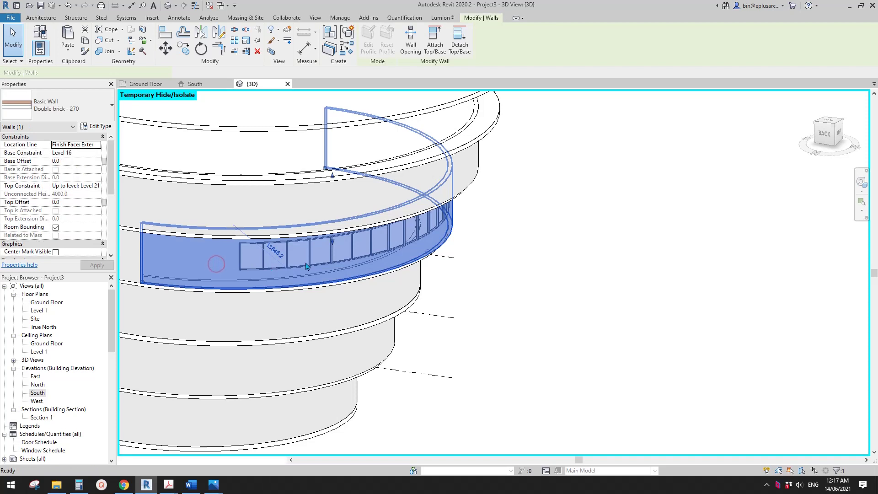
pyautogui.click(303, 259)
pyautogui.press('Delete')
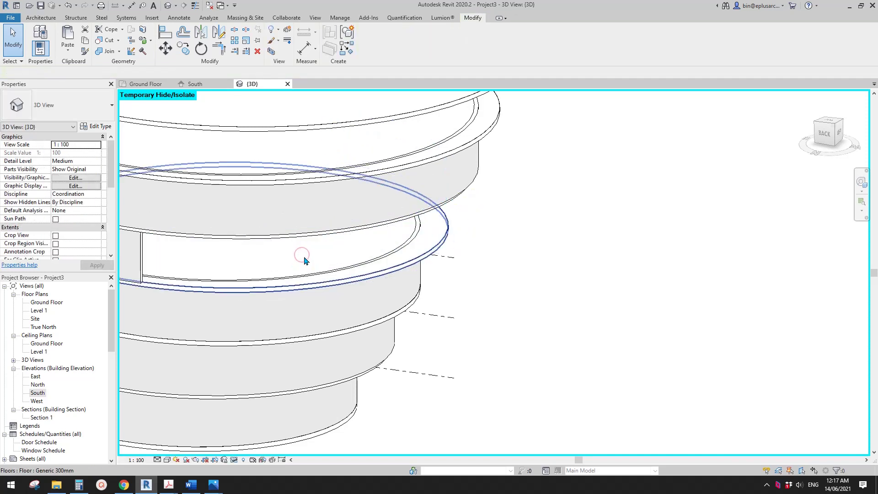
# Step: Reset the temporary hide and set the brick band wall's Location Line to Wall Centerline
pyautogui.press('h')
pyautogui.press('r')
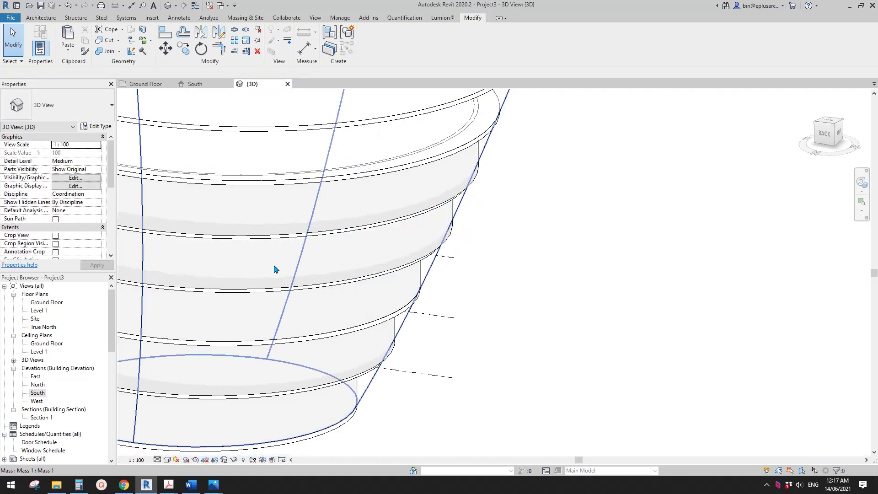
pyautogui.click(258, 262)
pyautogui.click(259, 262)
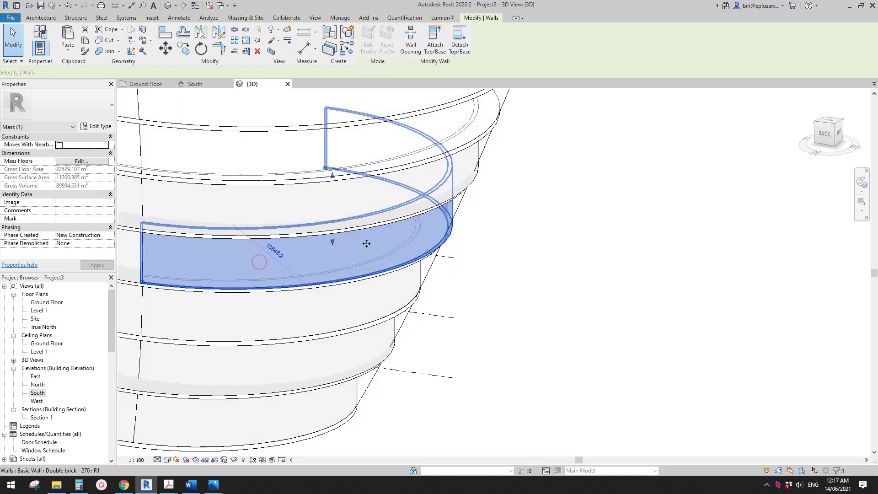
pyautogui.click(98, 144)
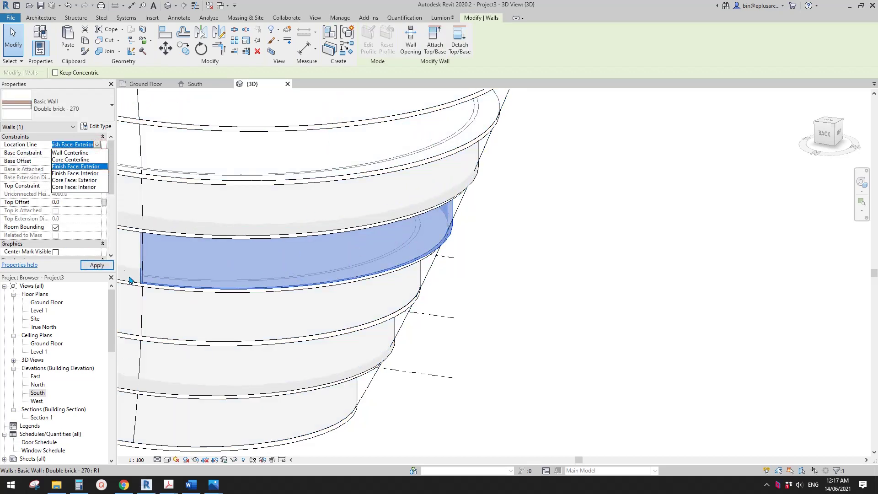
pyautogui.click(70, 153)
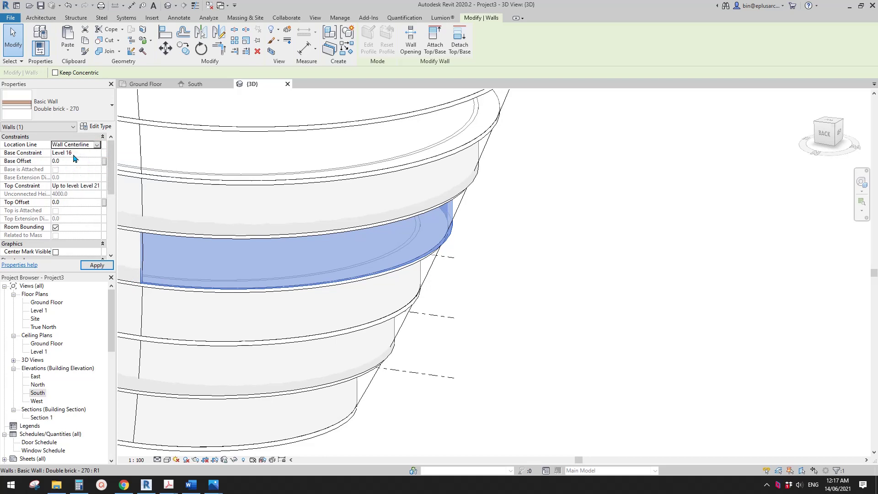
# Step: Paste an aligned copy of the band wall and change it to Curtain Wall: new
pyautogui.moveTo(405, 355); pyautogui.dragTo(402, 370, button='middle')
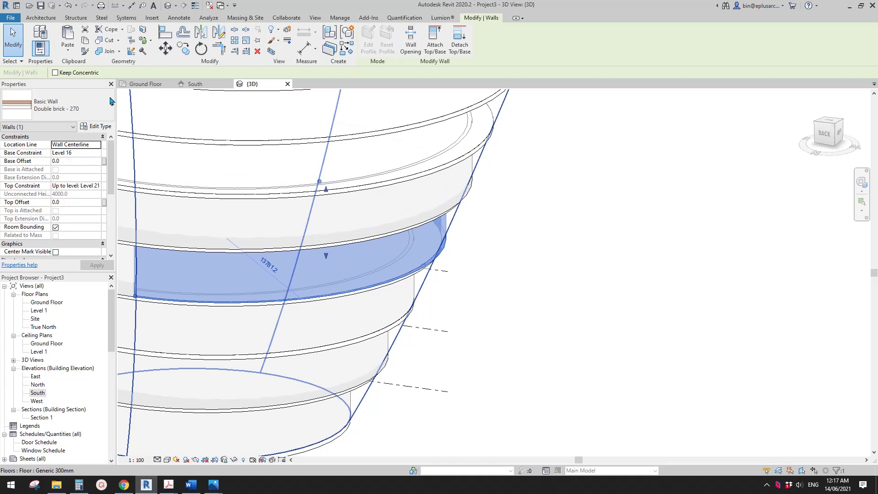
pyautogui.click(67, 50)
pyautogui.click(112, 141)
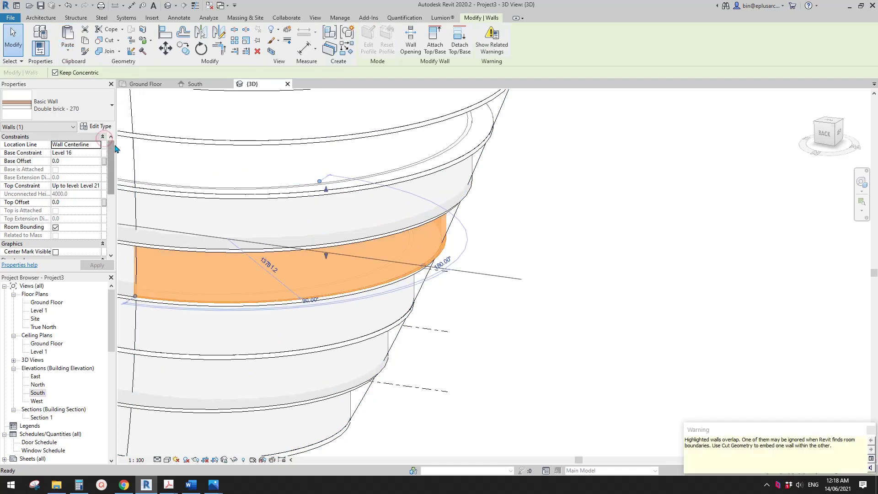
pyautogui.click(68, 106)
pyautogui.scroll(-1, 32, 280)
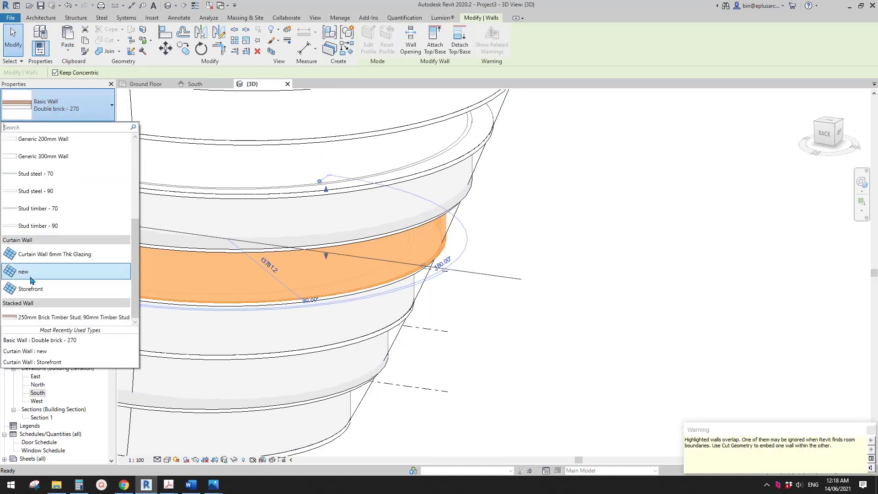
pyautogui.click(23, 272)
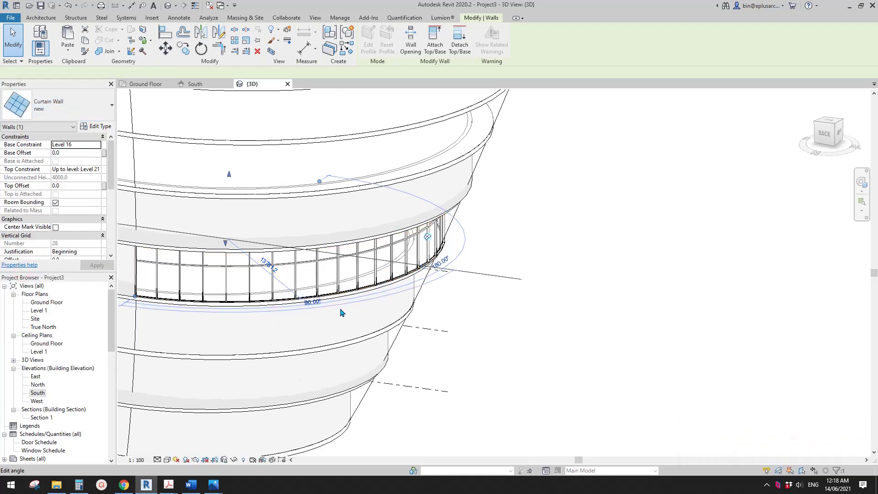
# Step: Set the curtain wall's Base Offset to 1200 and its top to Level 16 plus 3000
pyautogui.keyDown('shift'); pyautogui.moveTo(344, 311); pyautogui.dragTo(166, 259, button='middle'); pyautogui.keyUp('shift')
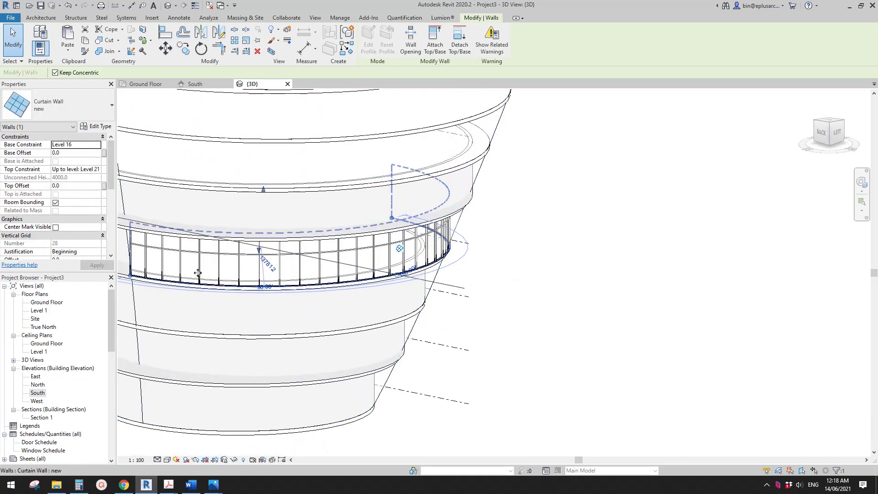
pyautogui.moveTo(223, 270); pyautogui.dragTo(326, 285, button='middle')
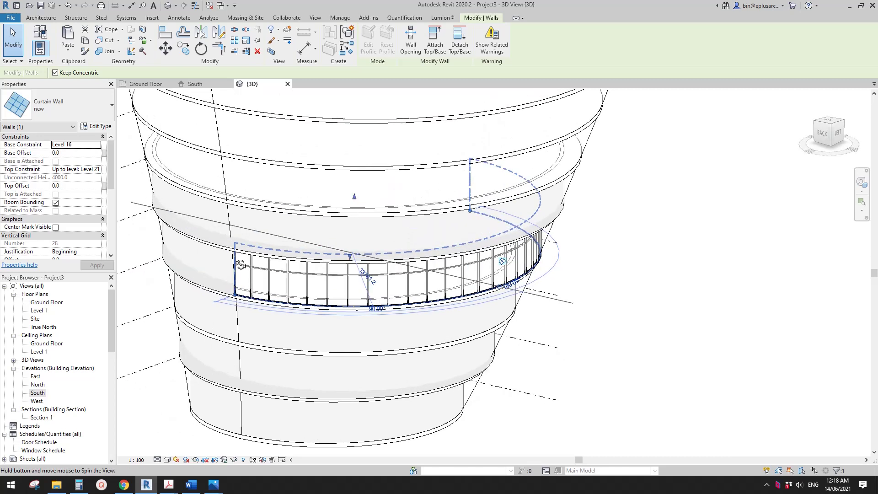
pyautogui.click(72, 155)
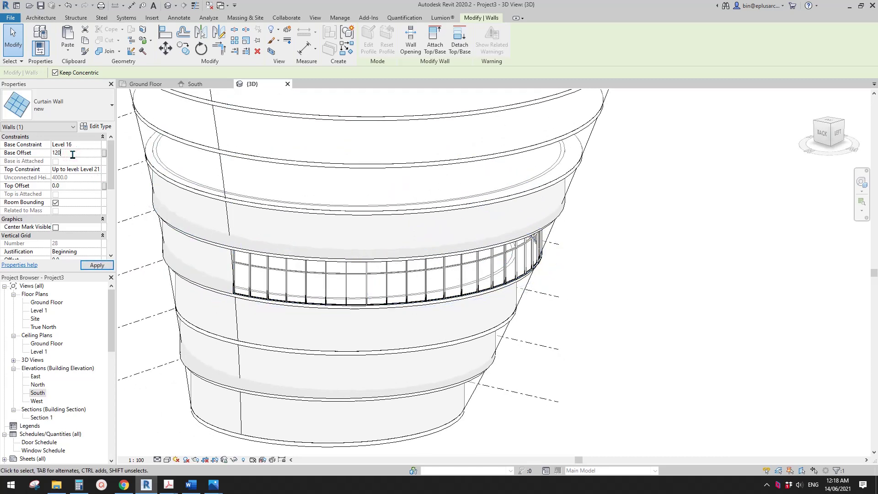
pyautogui.click(97, 169)
pyautogui.click(97, 169)
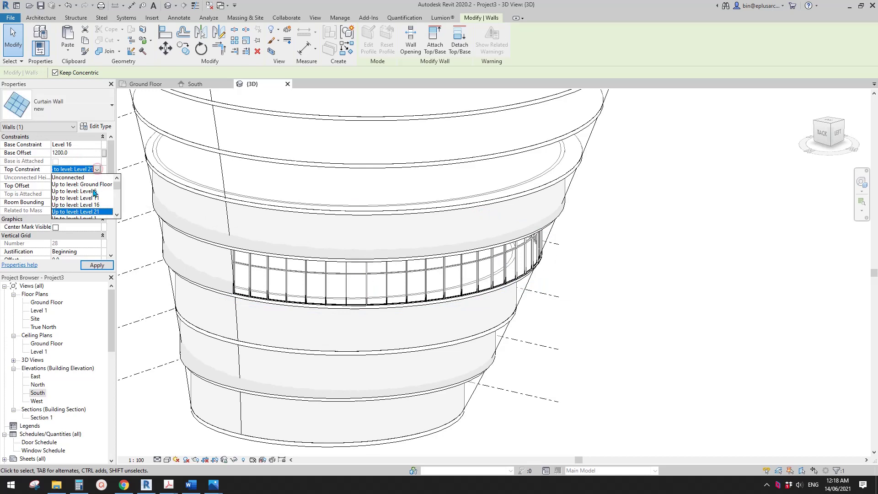
pyautogui.click(95, 211)
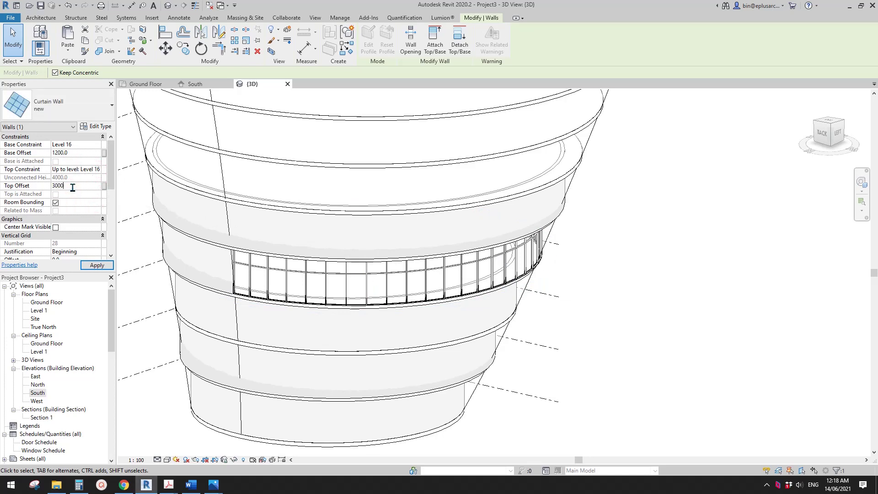
pyautogui.middleClick(172, 200)
# Step: Drag both end grips to trim the curtain wall's arc to about 96 degrees
pyautogui.keyDown('shift'); pyautogui.moveTo(398, 258); pyautogui.dragTo(467, 351, button='middle'); pyautogui.keyUp('shift')
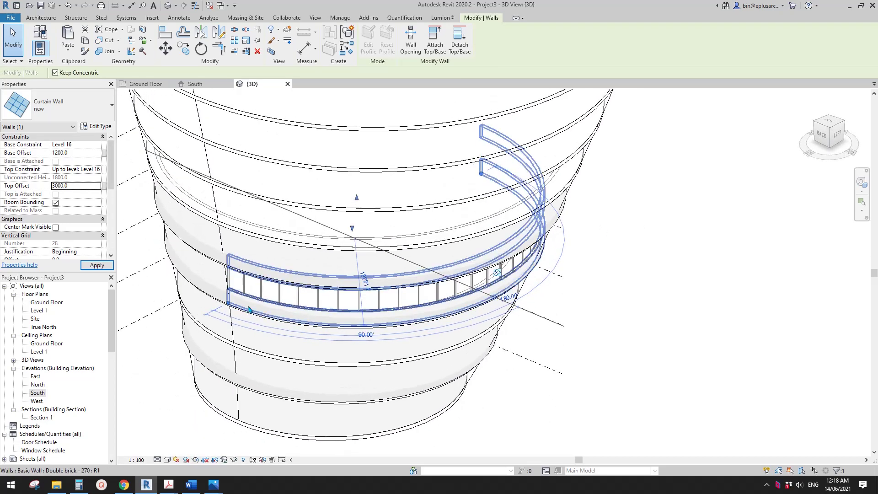
pyautogui.moveTo(228, 303); pyautogui.dragTo(325, 321)
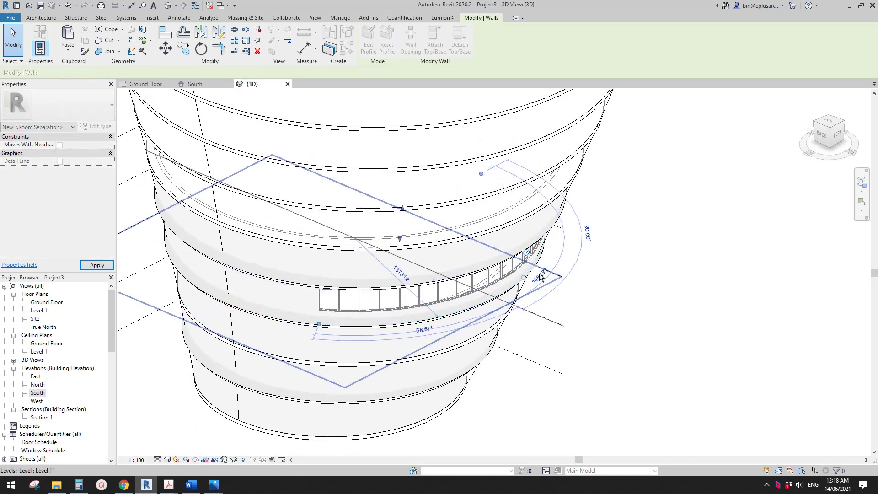
pyautogui.keyDown('shift'); pyautogui.moveTo(315, 338); pyautogui.dragTo(431, 296, button='middle'); pyautogui.keyUp('shift')
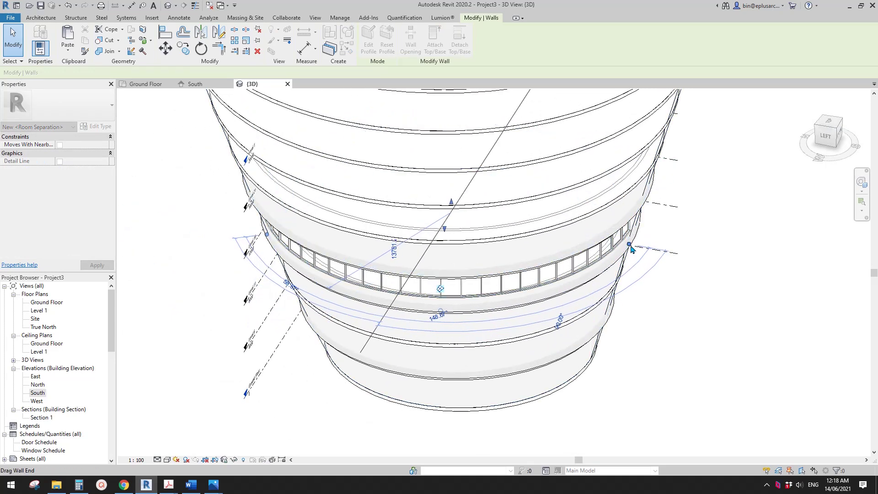
pyautogui.moveTo(630, 245); pyautogui.dragTo(508, 302)
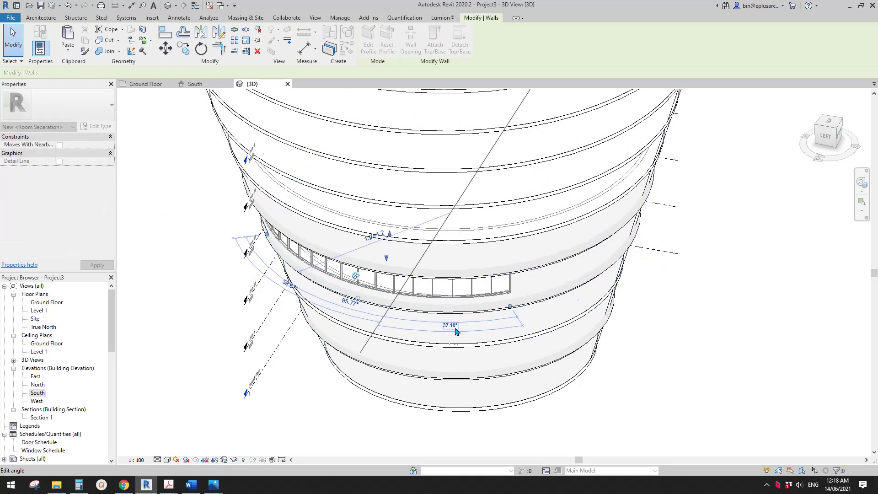
pyautogui.keyDown('shift'); pyautogui.moveTo(466, 311); pyautogui.dragTo(539, 213, button='middle'); pyautogui.keyUp('shift')
pyautogui.keyDown('shift'); pyautogui.moveTo(451, 265); pyautogui.dragTo(563, 307, button='middle'); pyautogui.keyUp('shift')
pyautogui.scroll(2, 321, 276)
pyautogui.keyDown('shift'); pyautogui.moveTo(321, 275); pyautogui.dragTo(642, 221, button='middle'); pyautogui.keyUp('shift')
pyautogui.click(617, 268)
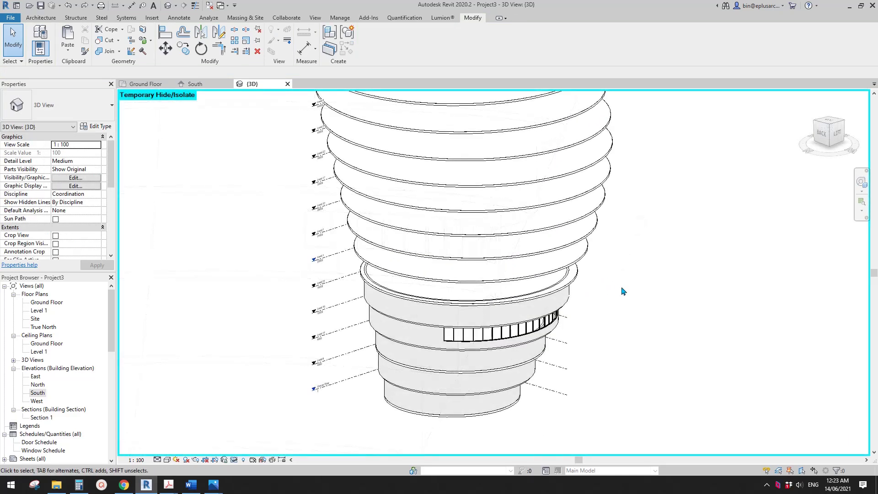
# Step: Zoom in on the isolated floors and start the Wall tool (WA) with Double brick - 270
pyautogui.scroll(4, 526, 303)
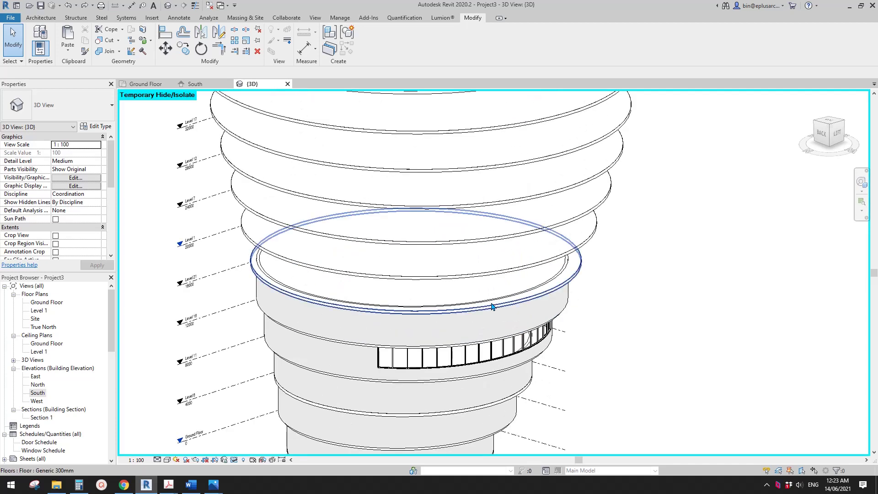
pyautogui.press('w')
pyautogui.press('a')
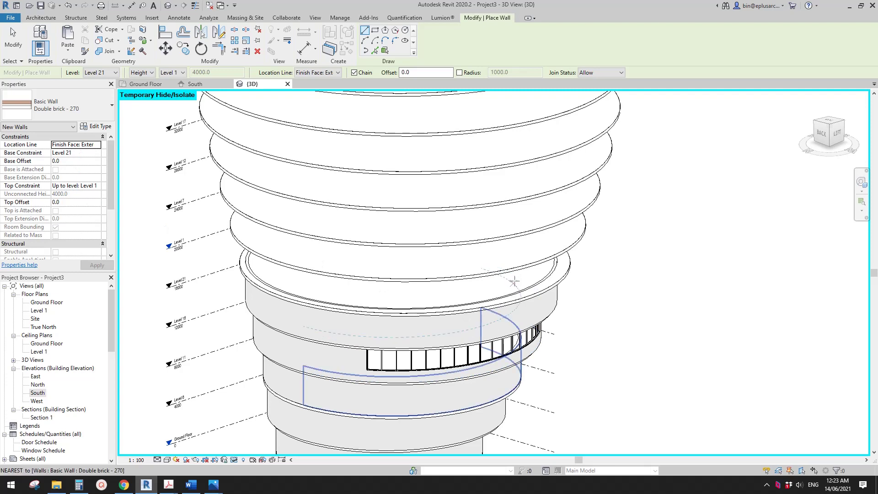
# Step: Set the new wall's Top Constraint to Unconnected with a 4000 height
pyautogui.moveTo(350, 257); pyautogui.dragTo(342, 267, button='middle')
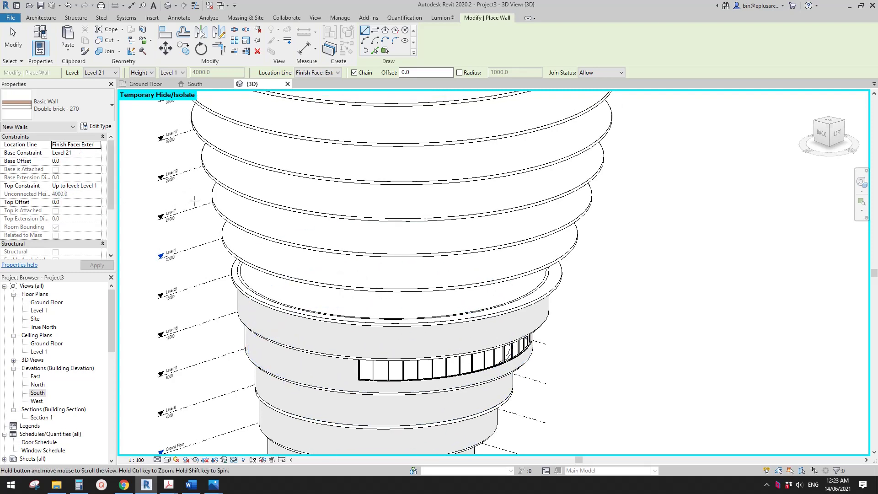
pyautogui.moveTo(136, 187); pyautogui.dragTo(150, 205, button='middle')
pyautogui.click(96, 190)
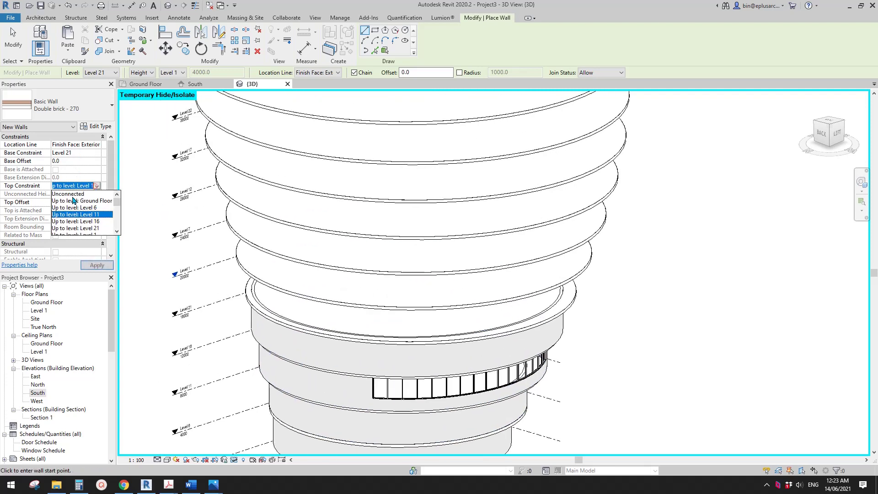
pyautogui.click(95, 199)
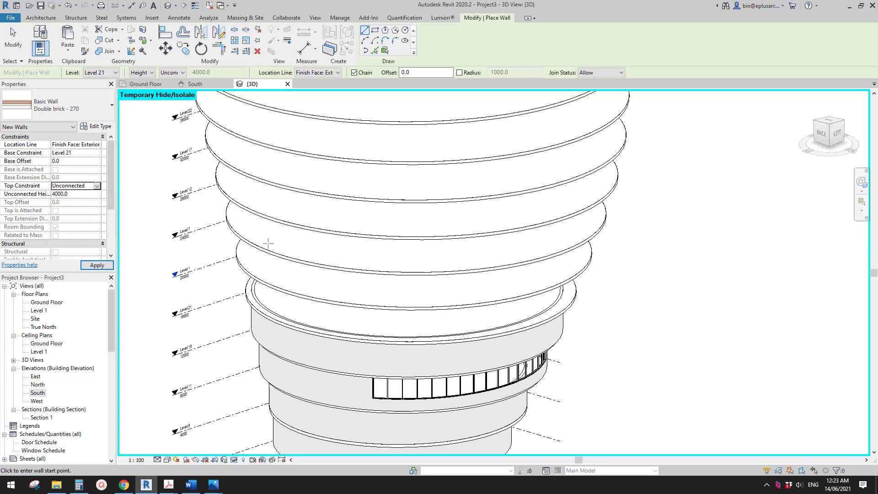
pyautogui.scroll(-1, 268, 243)
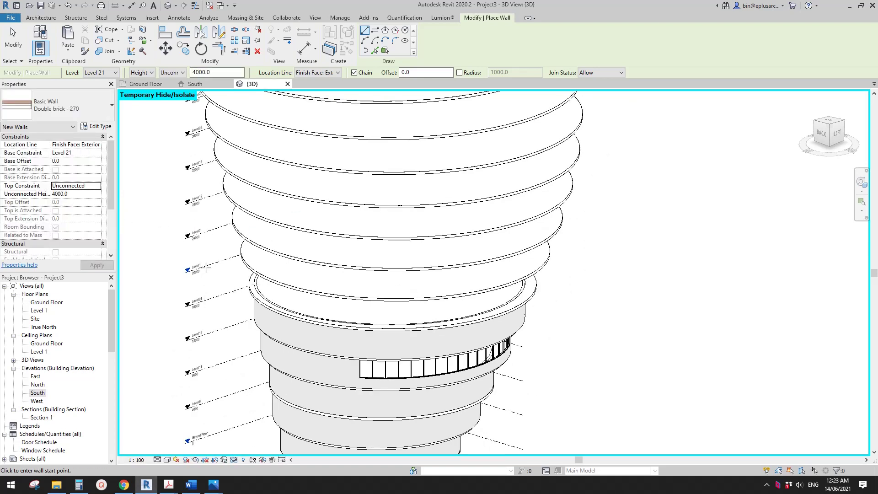
# Step: Switch wall placement to Pick Lines to trace the floor slab edges
pyautogui.moveTo(212, 261); pyautogui.dragTo(245, 268, button='middle')
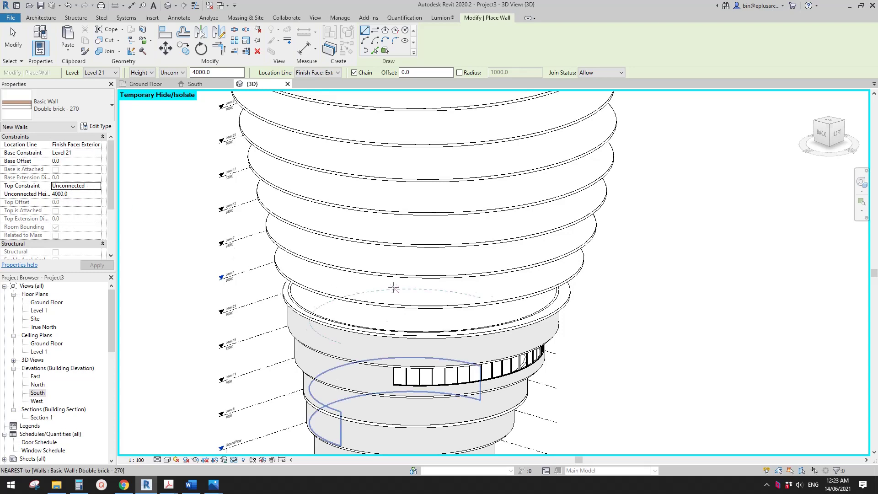
pyautogui.moveTo(200, 229); pyautogui.dragTo(205, 252, button='middle')
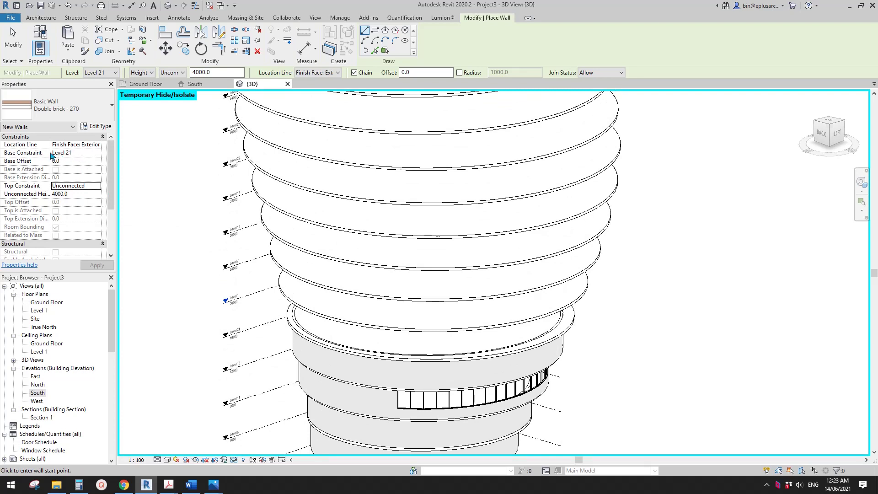
pyautogui.moveTo(229, 174); pyautogui.dragTo(223, 171, button='middle')
pyautogui.click(375, 50)
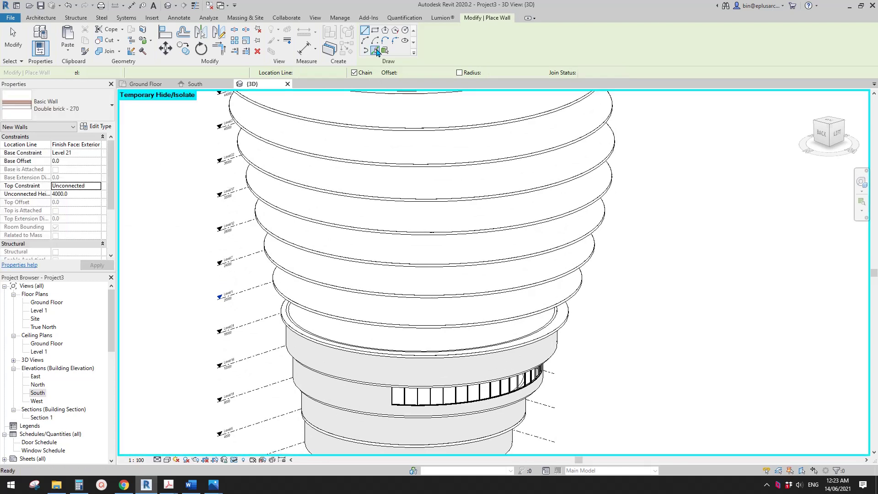
pyautogui.scroll(1, 471, 346)
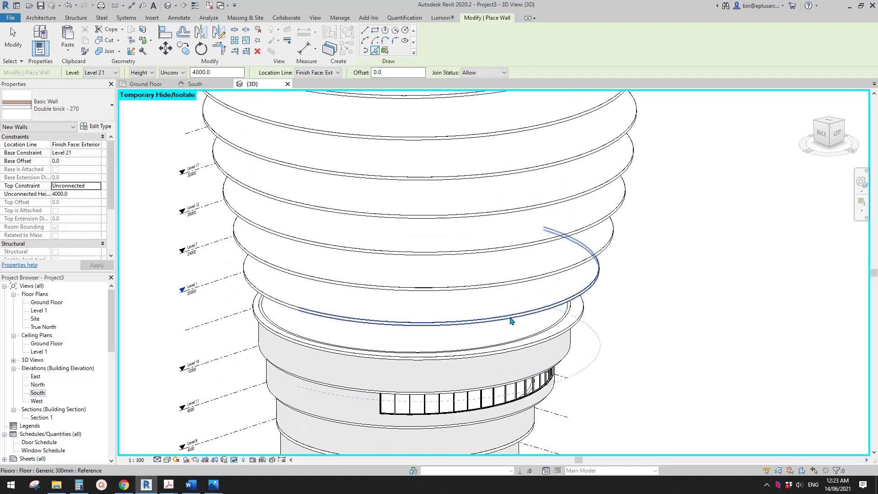
pyautogui.moveTo(515, 338); pyautogui.dragTo(515, 303, button='middle')
pyautogui.scroll(2, 515, 304)
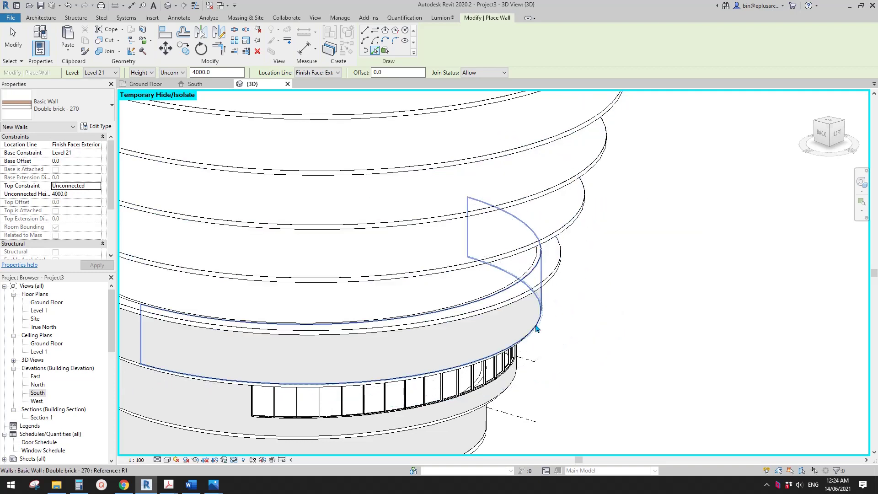
# Step: Set the wall base to Level 1 and place brick walls along the floor-edge chain
pyautogui.moveTo(405, 197); pyautogui.dragTo(409, 206, button='middle')
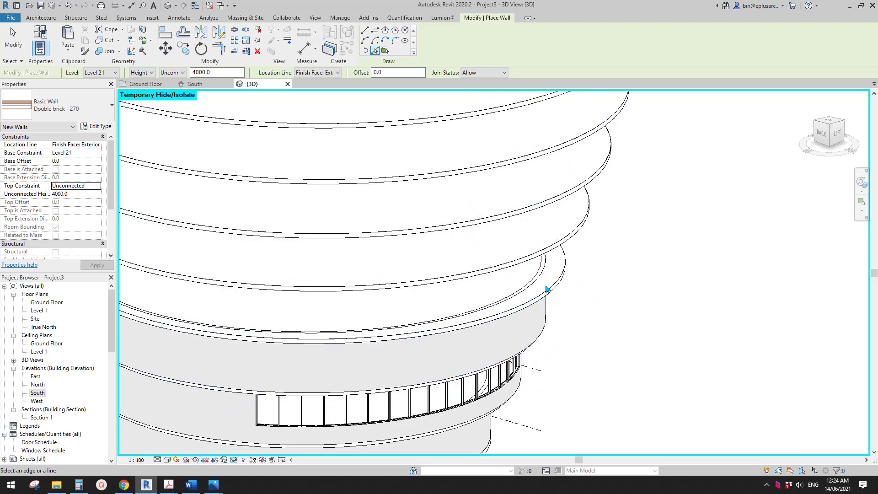
pyautogui.click(92, 153)
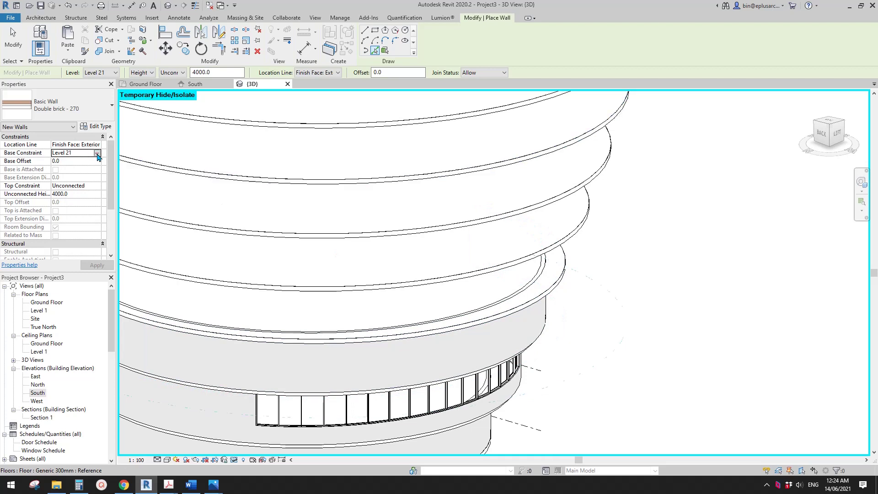
pyautogui.click(97, 153)
pyautogui.click(68, 192)
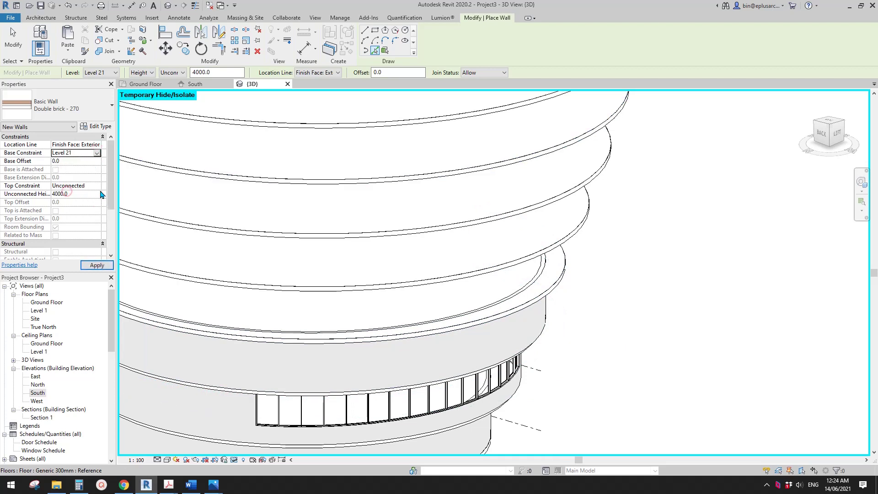
pyautogui.click(97, 153)
pyautogui.click(68, 194)
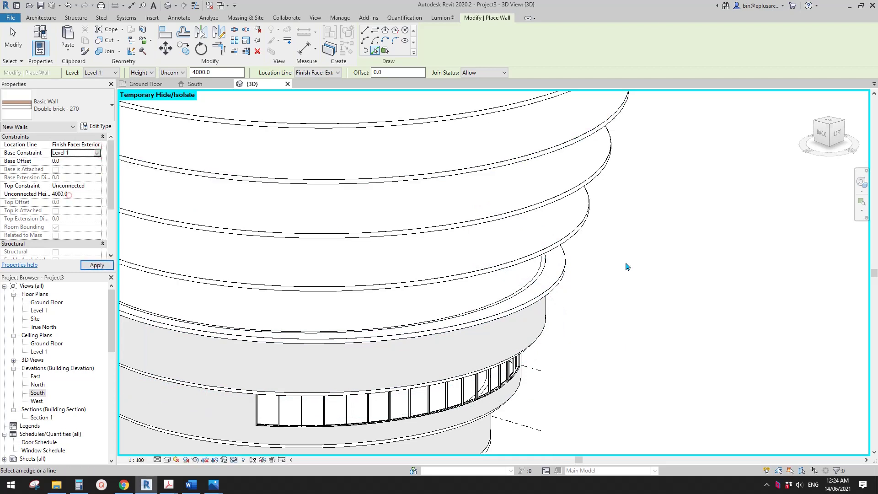
pyautogui.press('Tab')
pyautogui.click(559, 281)
pyautogui.scroll(-1, 478, 214)
pyautogui.moveTo(478, 213); pyautogui.dragTo(466, 256, button='middle')
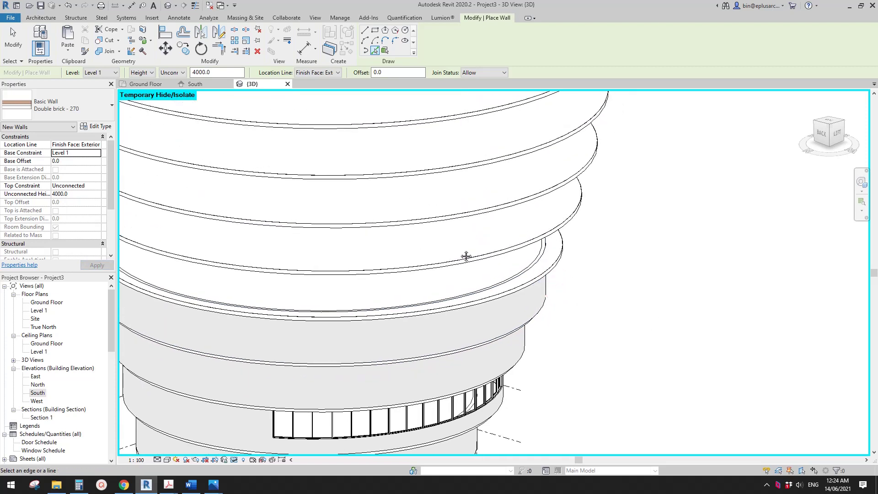
# Step: Place brick wall tiers on floor edges with bases at Level 7 and Level 12
pyautogui.click(97, 154)
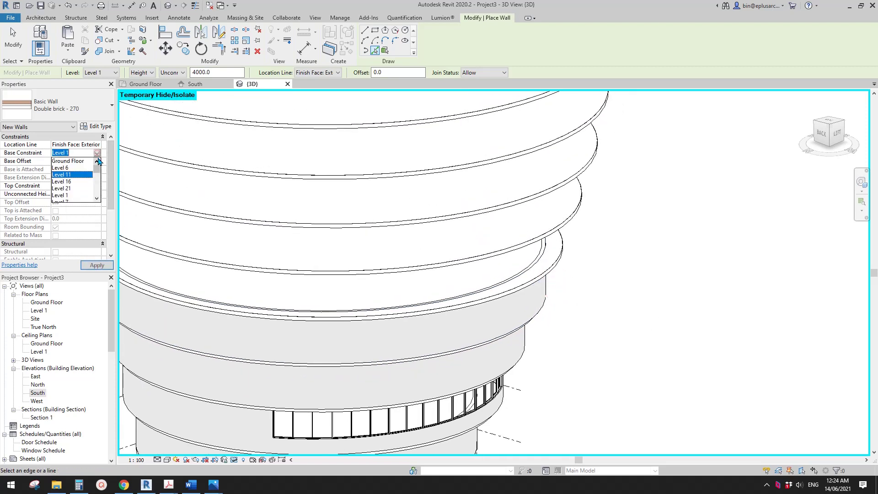
pyautogui.scroll(-1, 80, 193)
pyautogui.click(70, 181)
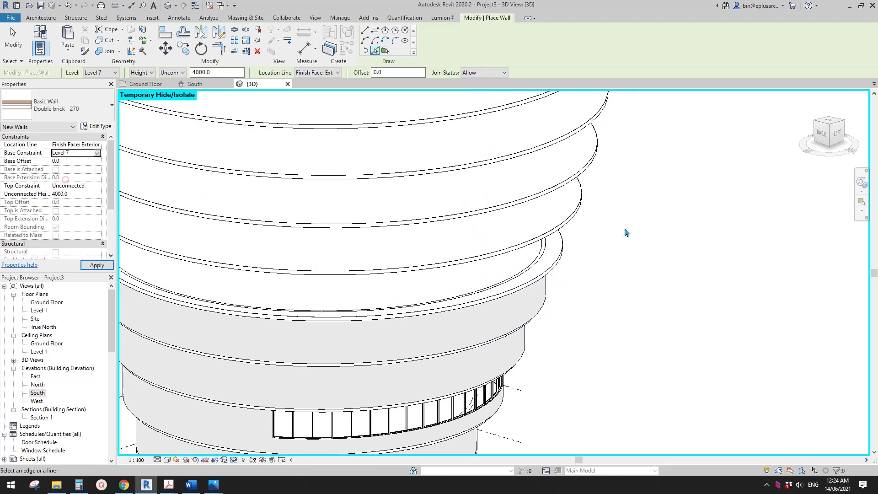
pyautogui.click(557, 260)
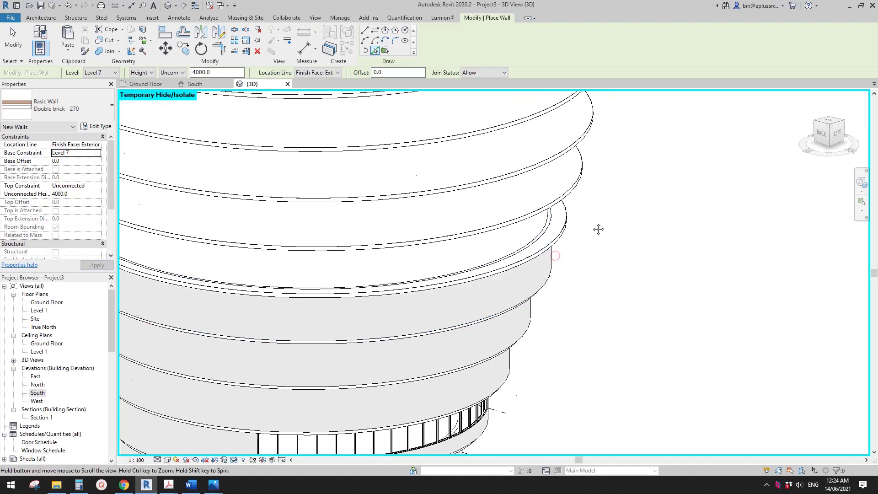
pyautogui.click(96, 153)
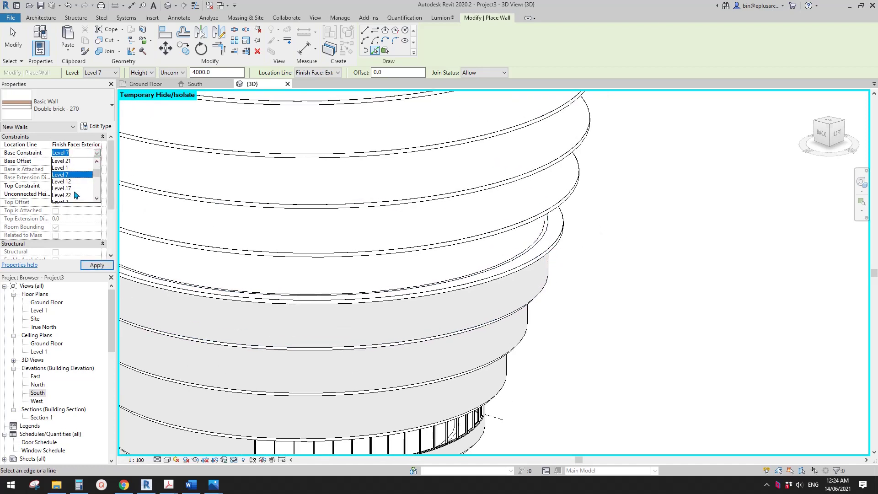
pyautogui.click(69, 182)
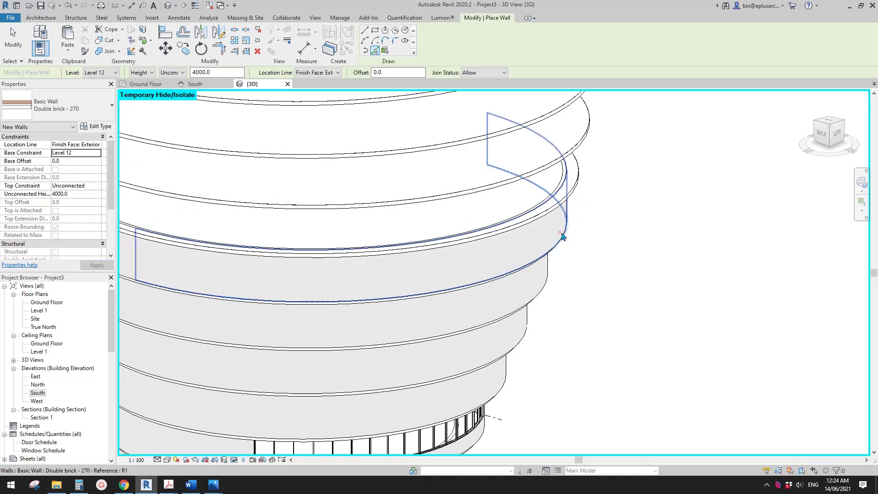
pyautogui.click(562, 236)
# Step: Place a Level 17 brick tier, then set the next wall's base to Level 22
pyautogui.click(97, 153)
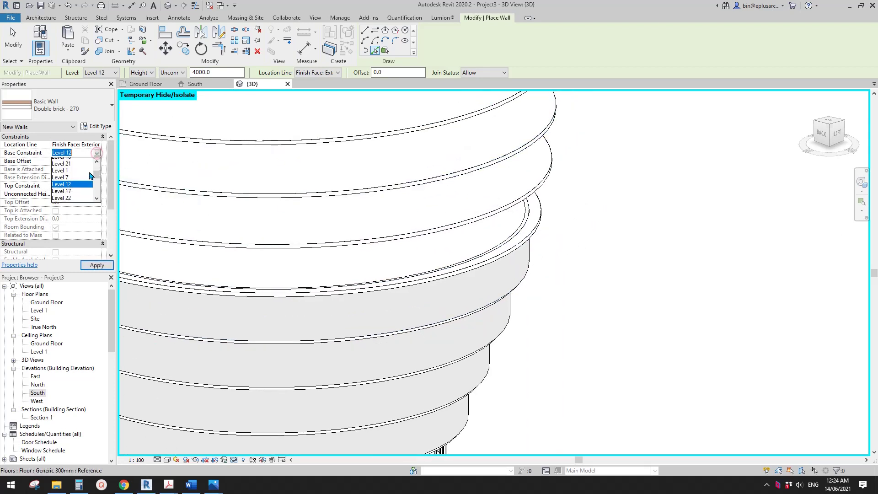
pyautogui.click(68, 191)
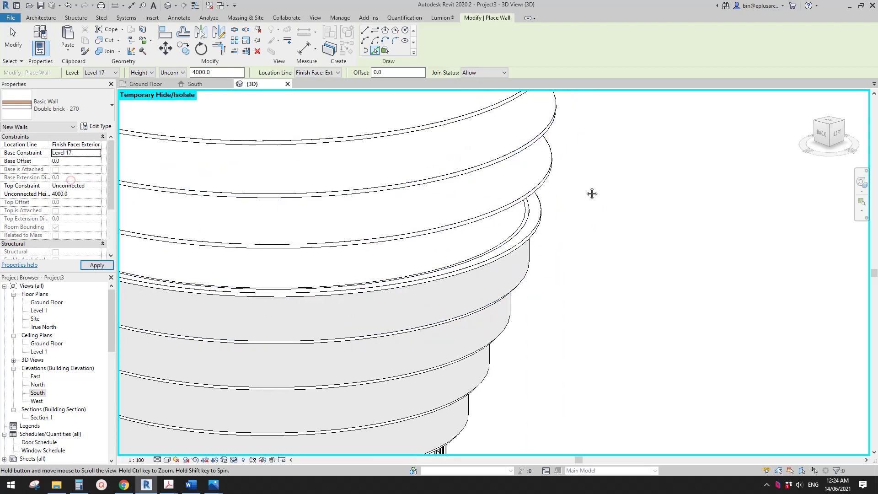
pyautogui.click(536, 224)
pyautogui.click(97, 153)
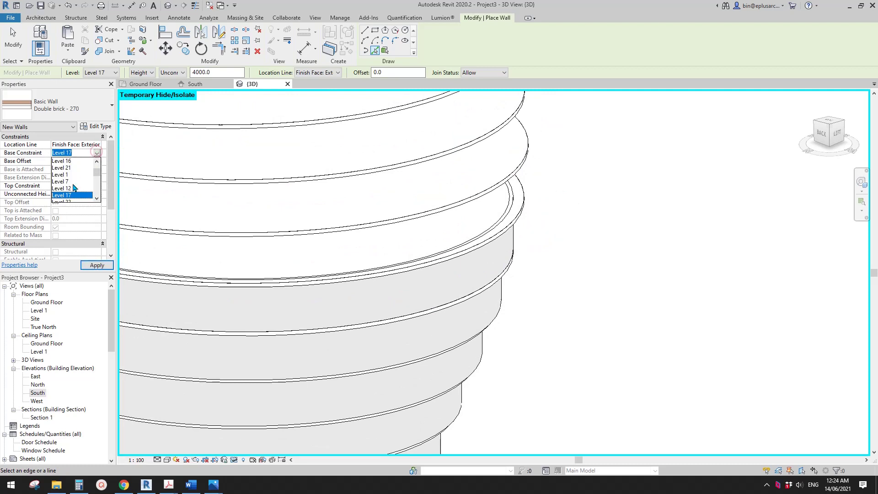
pyautogui.click(71, 182)
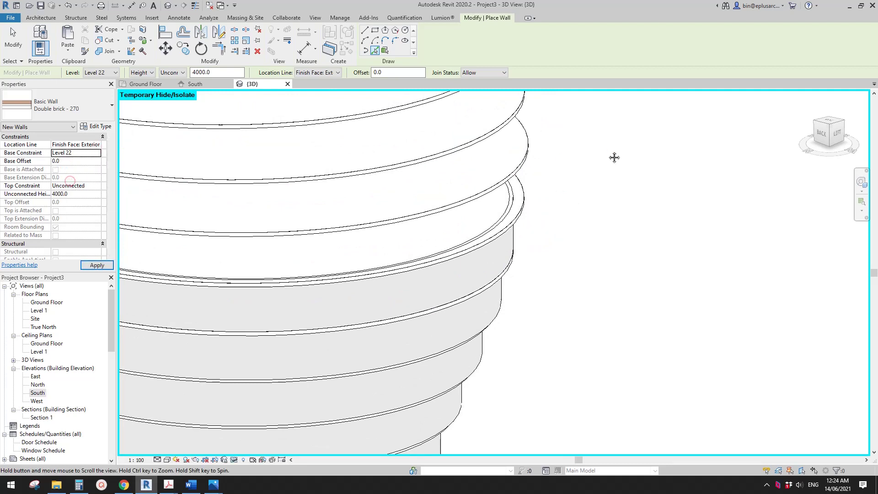
# Step: Wrap Double brick wall tiers around floor edges with bases at Level 2 and Level 1
pyautogui.click(521, 202)
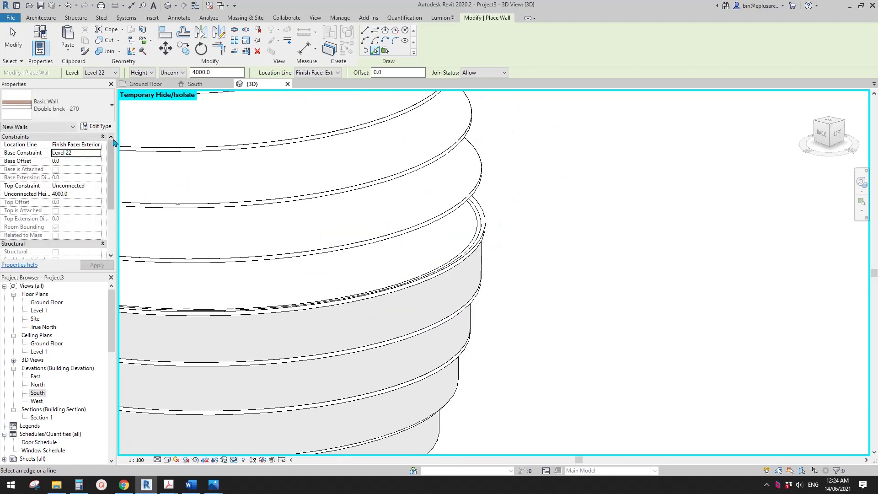
pyautogui.click(99, 154)
pyautogui.click(70, 188)
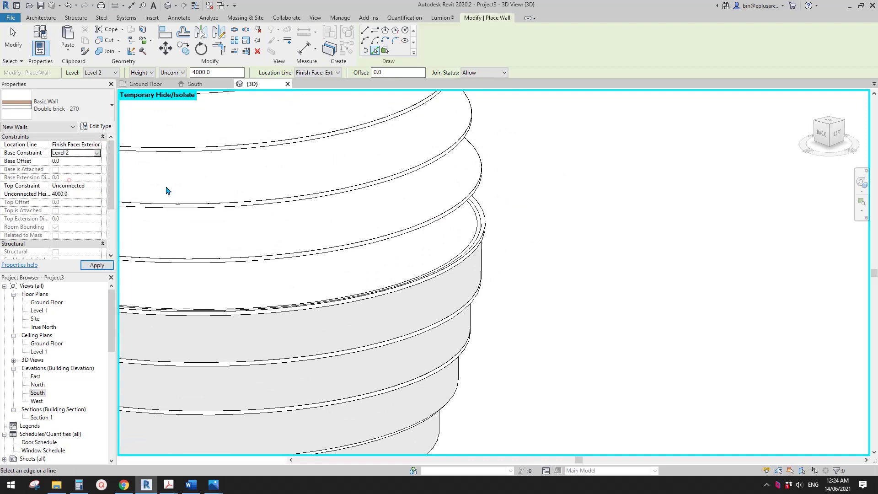
pyautogui.click(484, 221)
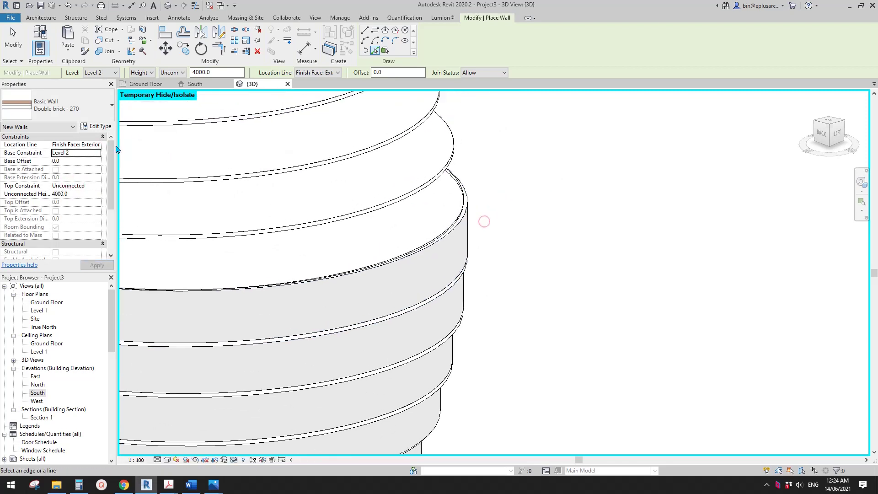
pyautogui.click(98, 153)
pyautogui.click(71, 176)
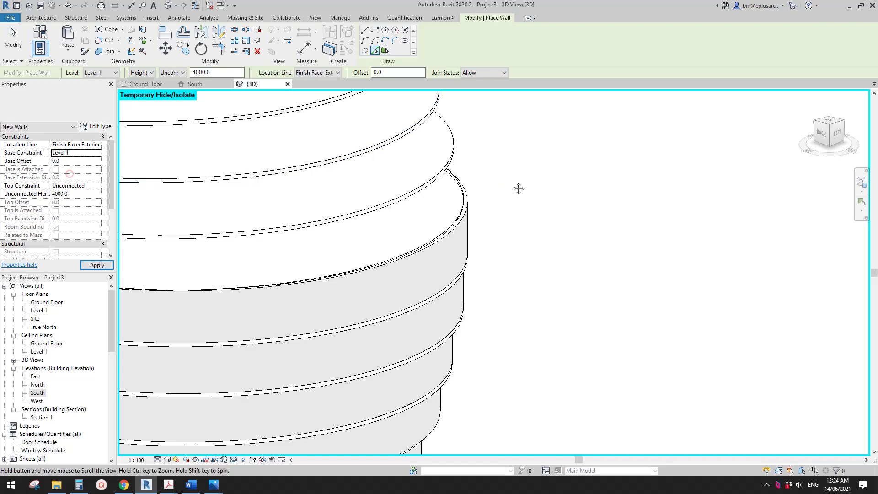
pyautogui.click(451, 160)
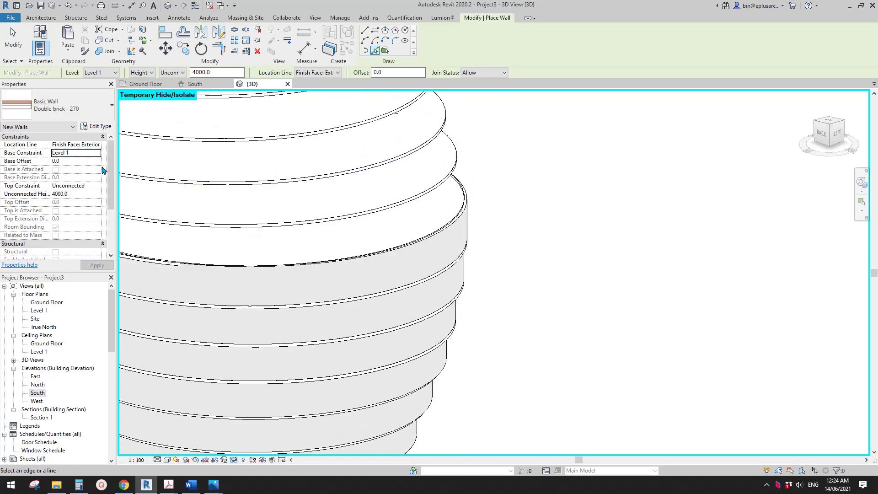
# Step: Set the wall base to Level 8 and wrap a brick tier around that floor edge
pyautogui.click(96, 153)
pyautogui.click(66, 182)
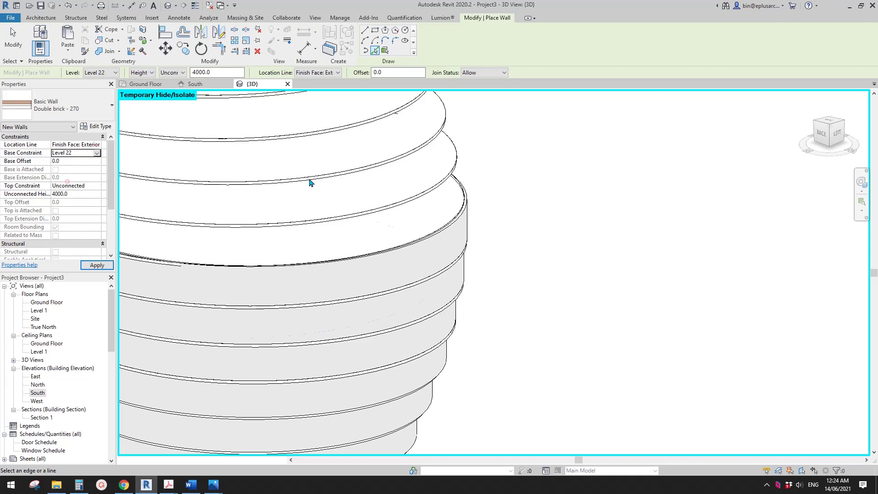
pyautogui.click(98, 154)
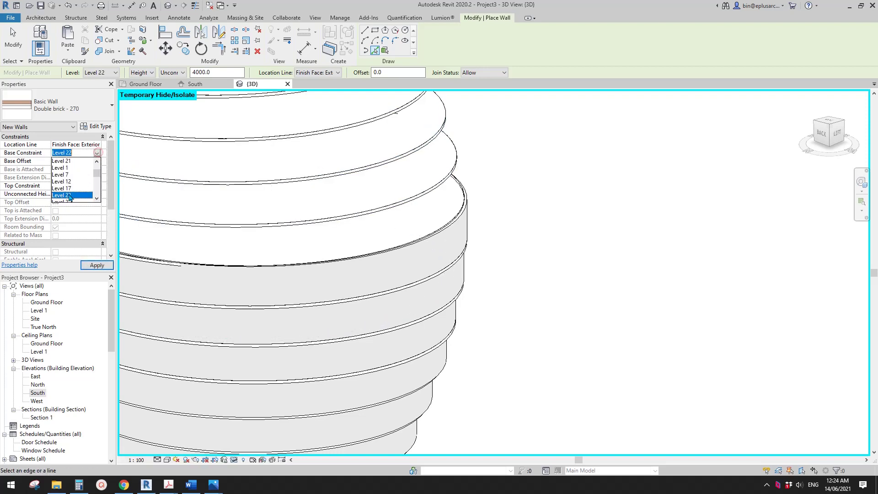
pyautogui.click(68, 175)
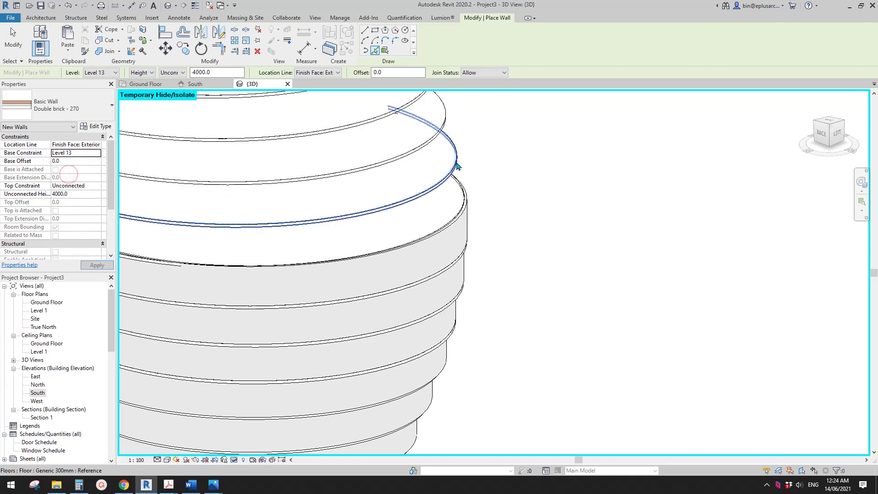
pyautogui.click(97, 153)
pyautogui.click(77, 191)
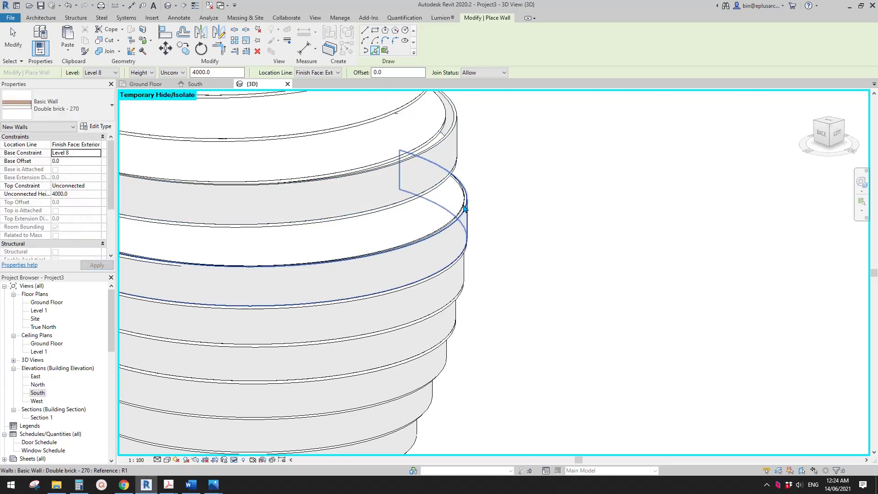
pyautogui.press('Tab')
pyautogui.press('Tab')
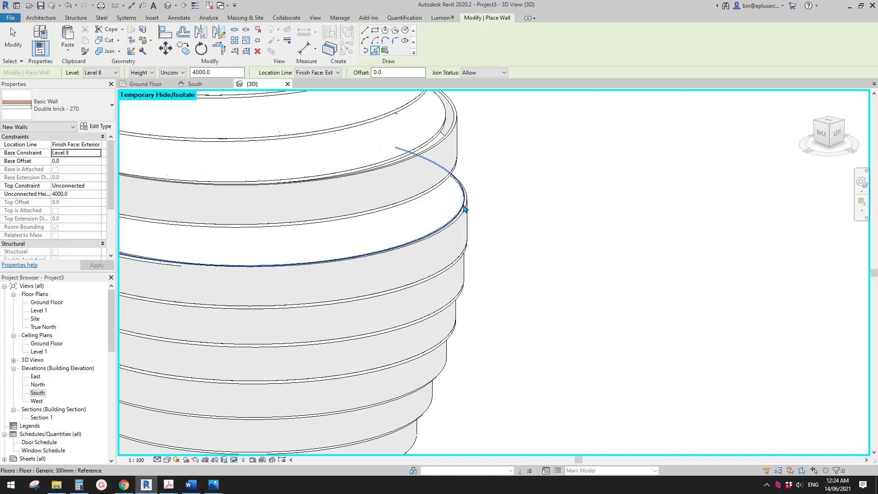
pyautogui.press('Tab')
pyautogui.click(463, 206)
# Step: Add brick wall tiers on the floor edges at Level 18 and Level 23
pyautogui.moveTo(493, 189); pyautogui.dragTo(474, 243, button='middle')
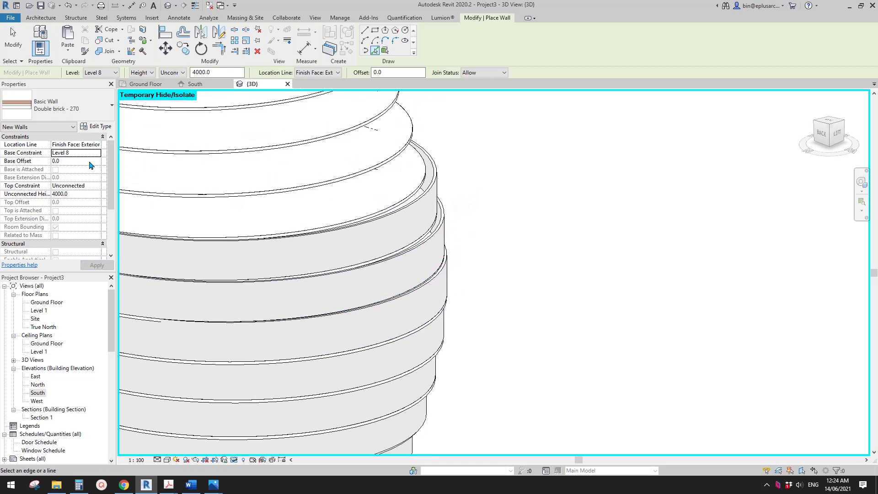
pyautogui.click(97, 153)
pyautogui.click(73, 188)
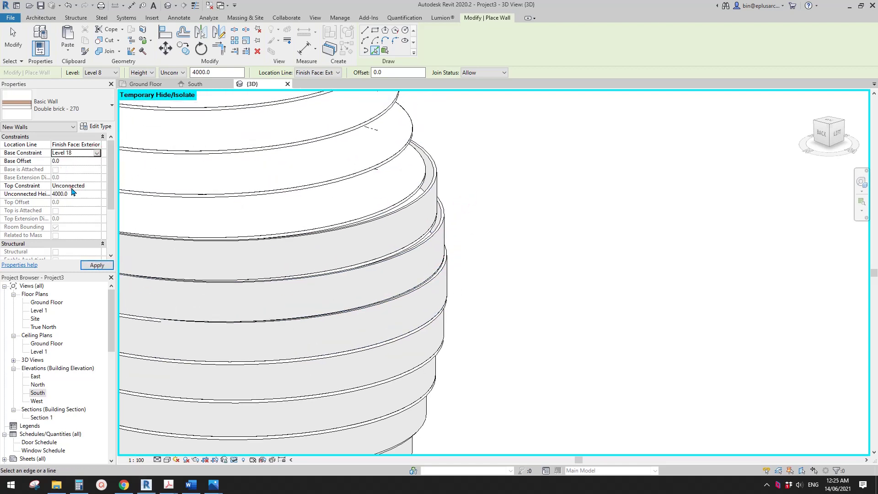
pyautogui.click(424, 174)
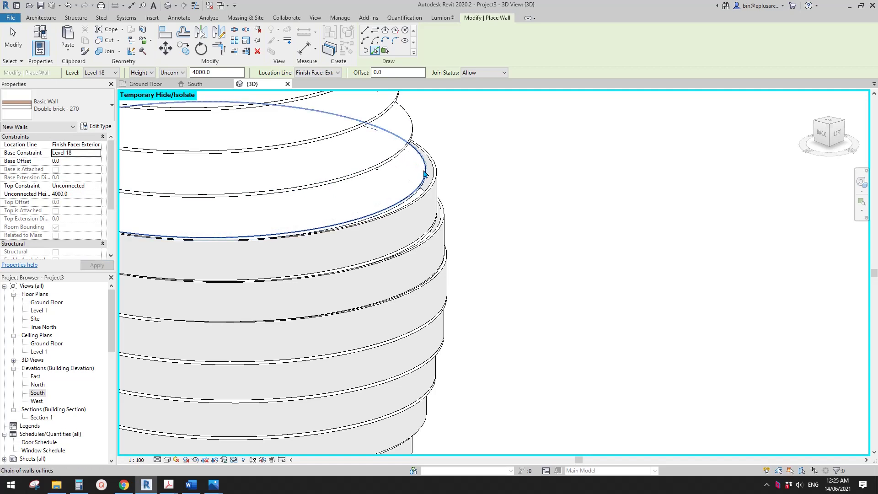
pyautogui.click(97, 154)
pyautogui.click(76, 185)
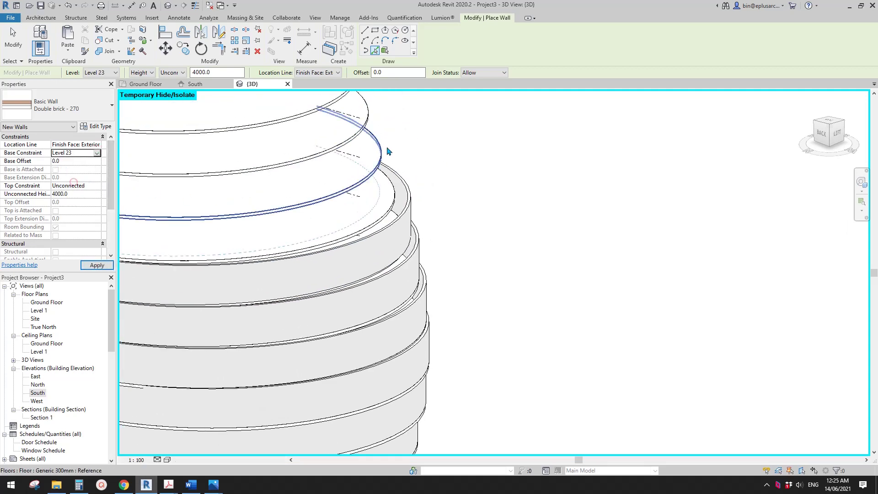
pyautogui.click(396, 186)
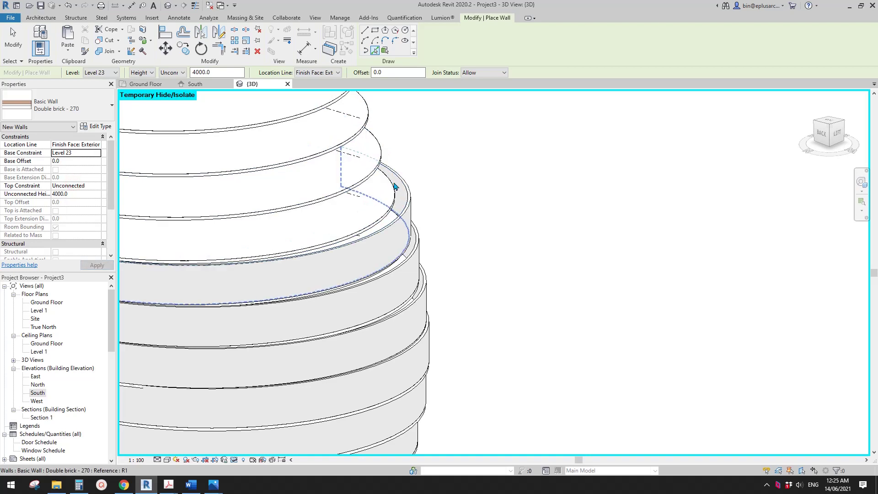
pyautogui.click(394, 187)
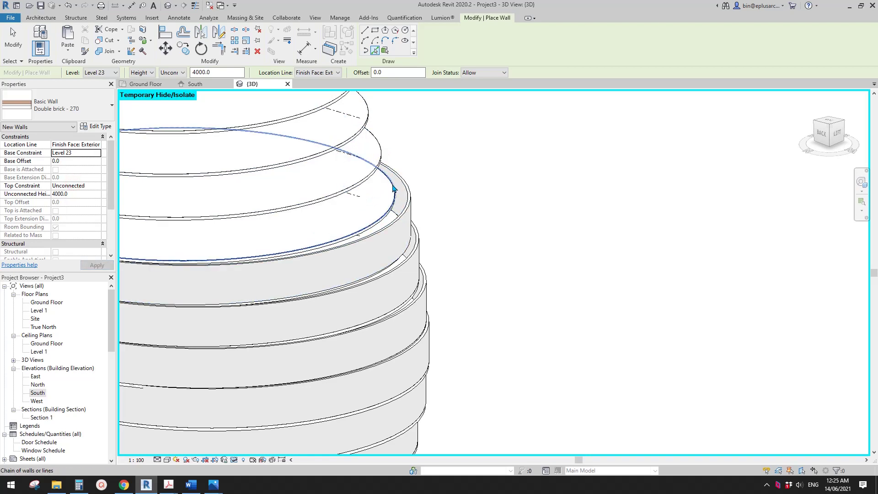
# Step: Add brick tiers at Level 3 and Level 9, then finish placing walls
pyautogui.click(102, 157)
pyautogui.click(69, 180)
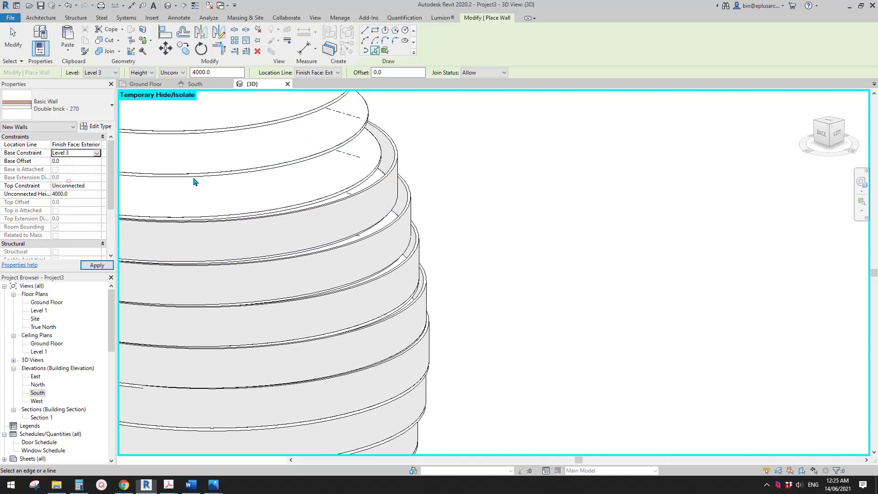
pyautogui.click(376, 151)
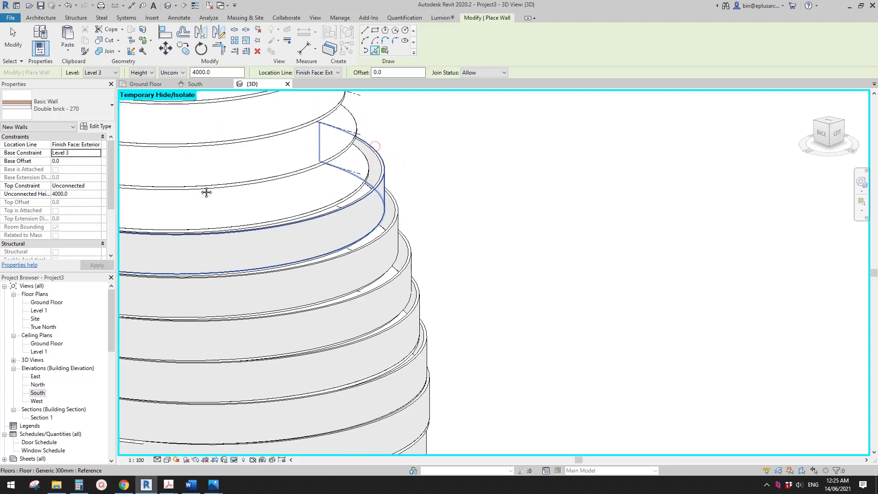
pyautogui.click(96, 152)
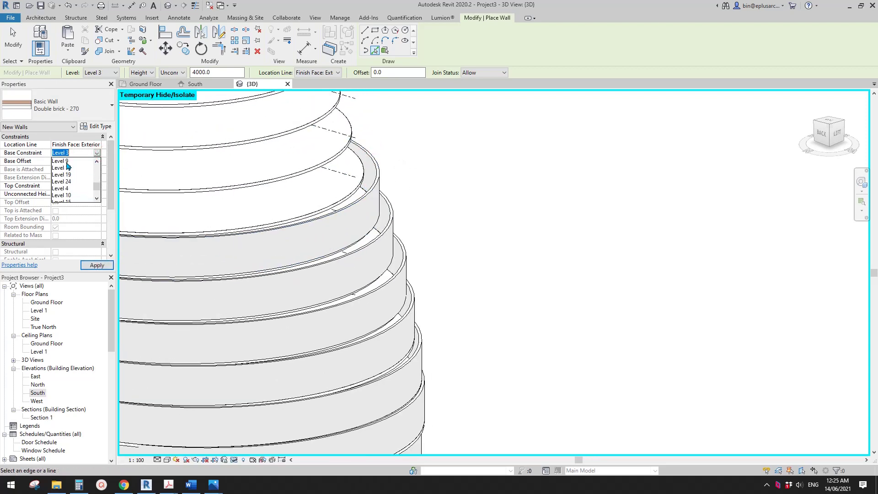
pyautogui.click(73, 182)
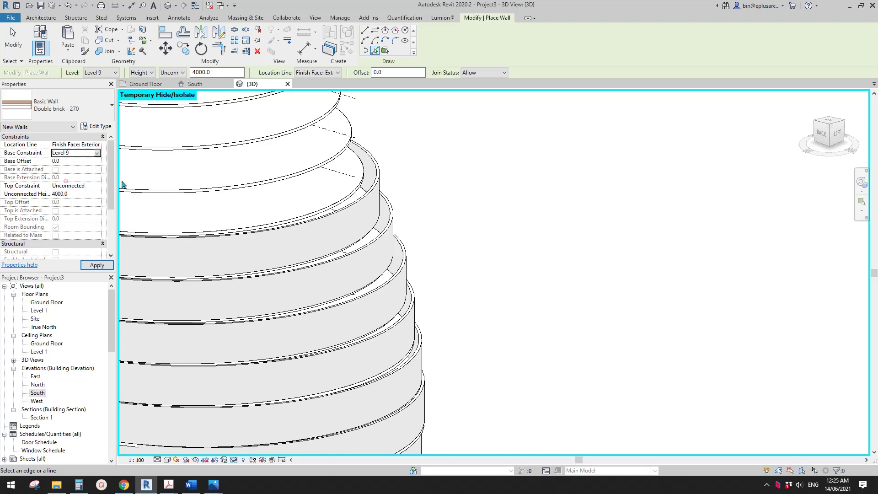
pyautogui.click(361, 173)
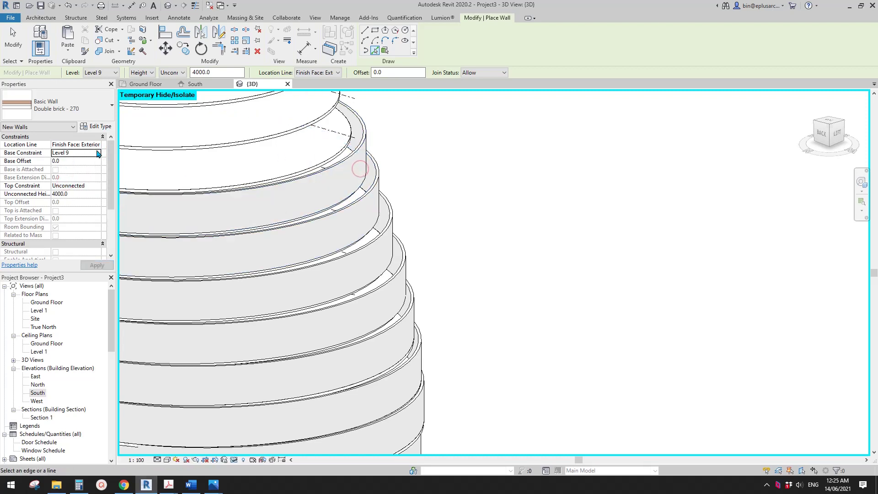
pyautogui.scroll(-3, 369, 180)
pyautogui.moveTo(369, 181); pyautogui.dragTo(420, 206, button='middle')
pyautogui.scroll(-1, 432, 190)
pyautogui.press('Escape')
pyautogui.press('Escape')
pyautogui.scroll(-2, 505, 209)
# Step: Paste a copy of the wall band in place and change it to the new curtain wall type
pyautogui.moveTo(453, 130); pyautogui.dragTo(440, 133, button='middle')
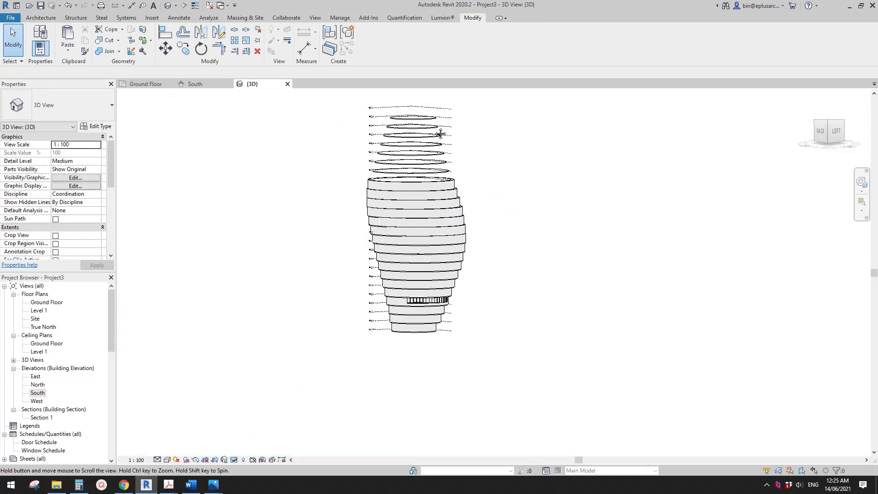
pyautogui.scroll(3, 430, 292)
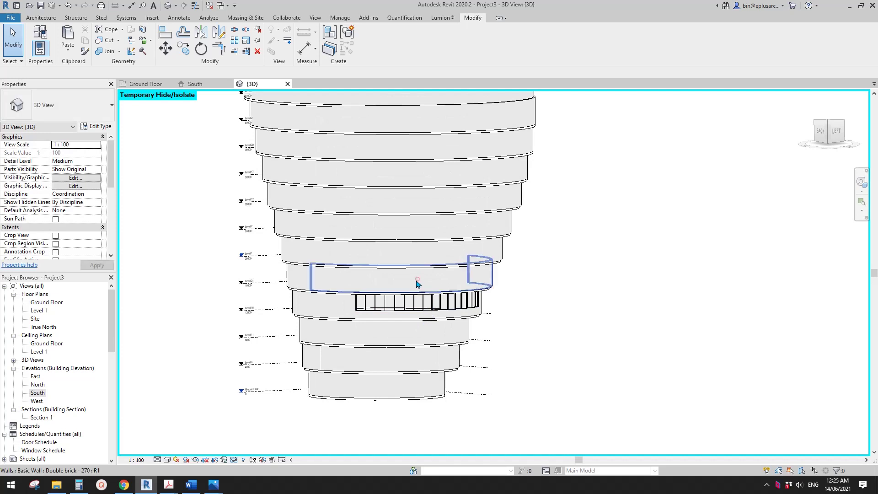
pyautogui.scroll(2, 418, 282)
pyautogui.scroll(-1, 417, 282)
pyautogui.keyDown('shift'); pyautogui.moveTo(417, 281); pyautogui.dragTo(424, 311, button='middle'); pyautogui.keyUp('shift')
pyautogui.scroll(1, 425, 311)
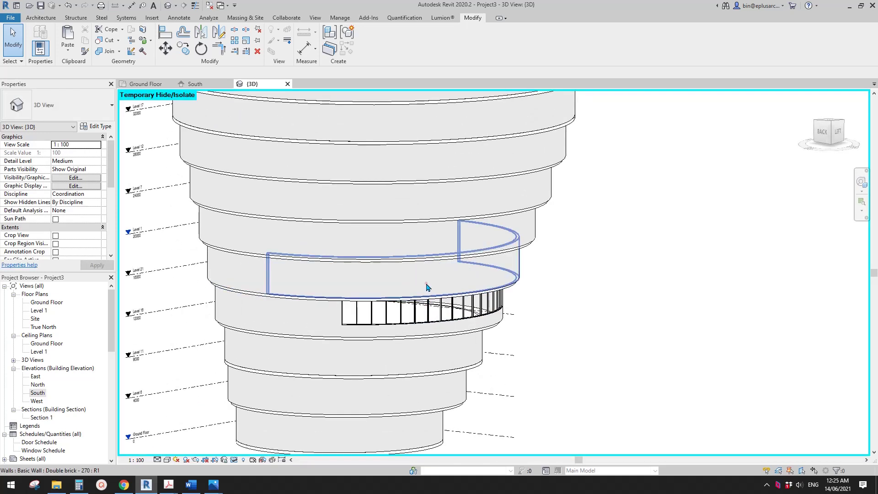
pyautogui.click(425, 243)
pyautogui.click(67, 50)
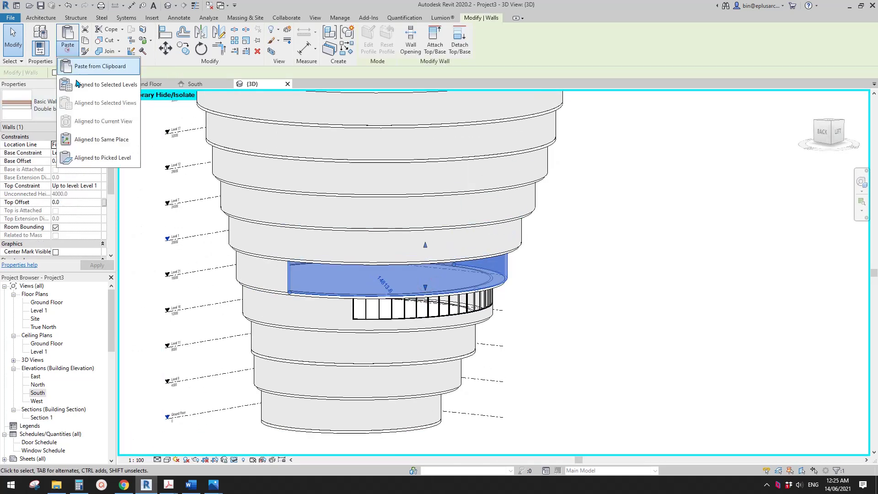
pyautogui.click(110, 138)
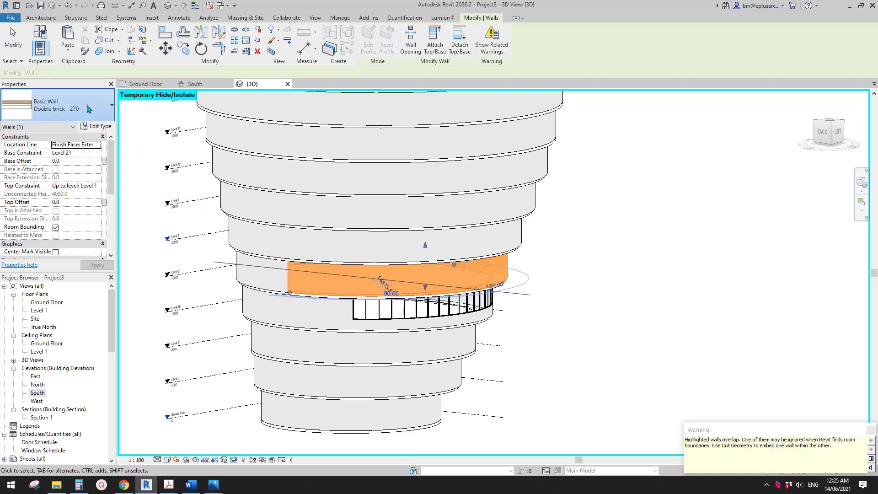
pyautogui.click(64, 105)
pyautogui.click(39, 277)
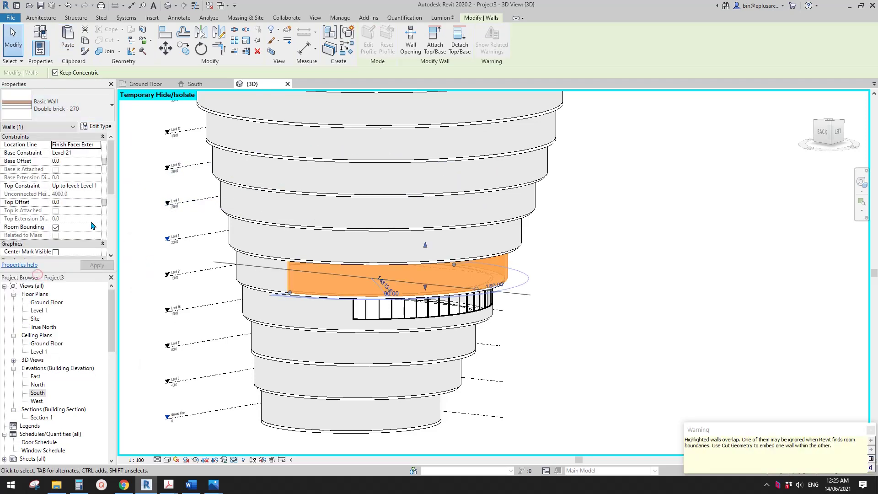
# Step: Constrain the curtain wall top to Level 21 with top offset 3700 and base offset 1200
pyautogui.click(98, 169)
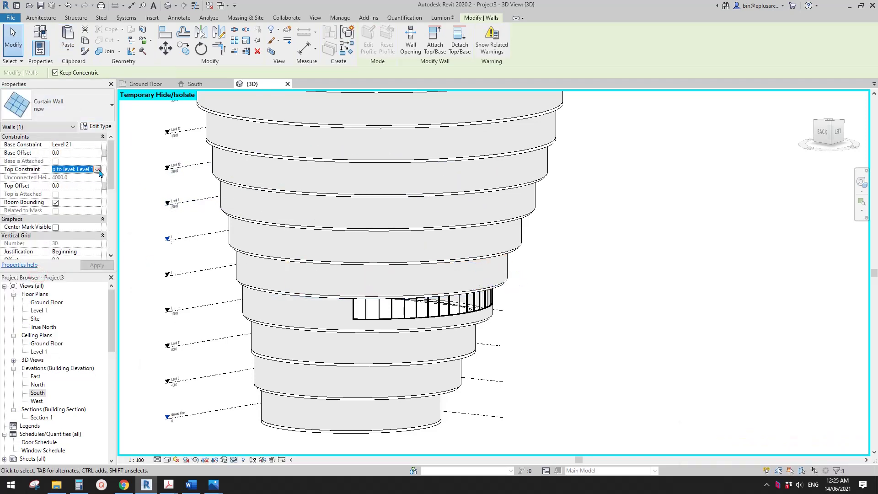
pyautogui.click(97, 170)
pyautogui.click(84, 177)
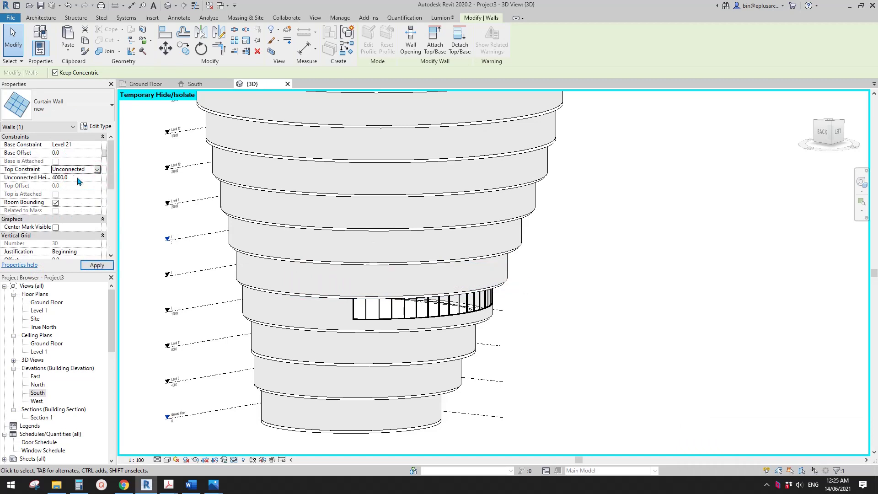
pyautogui.click(97, 170)
pyautogui.click(97, 169)
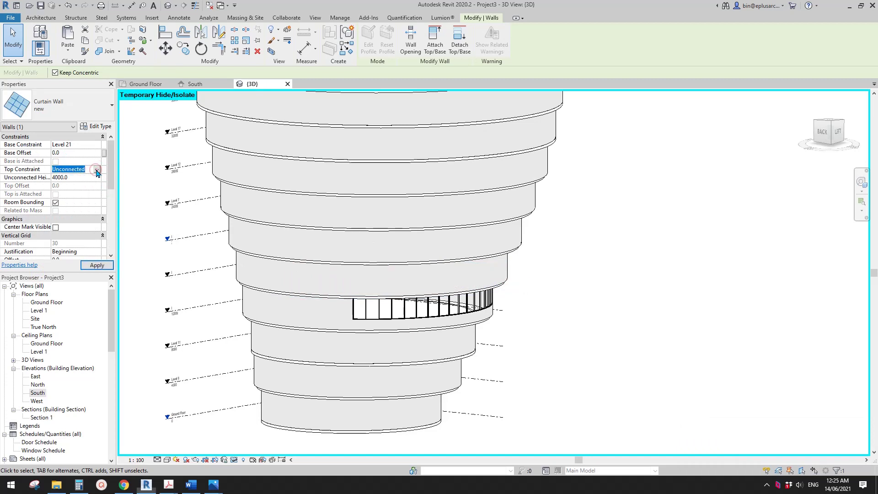
pyautogui.click(97, 170)
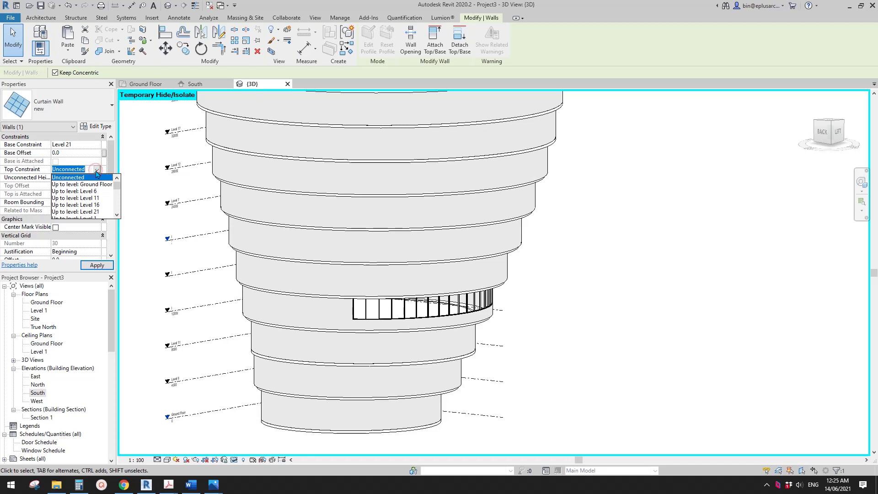
pyautogui.click(92, 212)
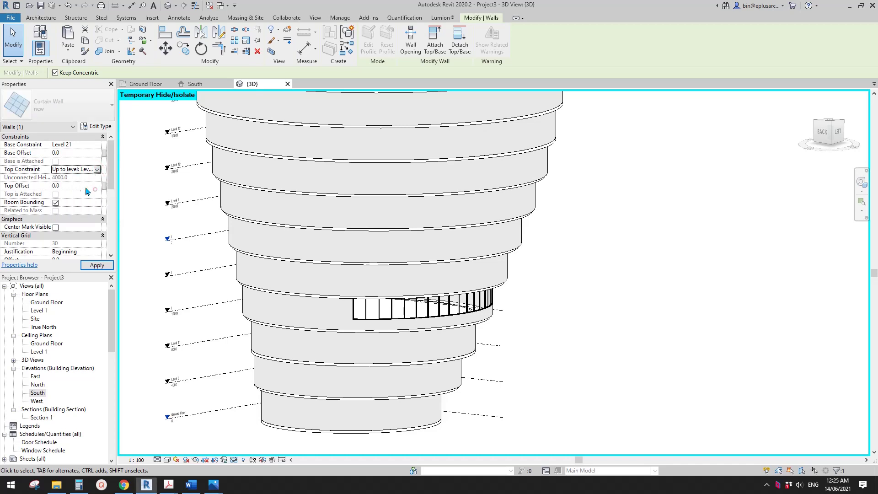
pyautogui.click(95, 189)
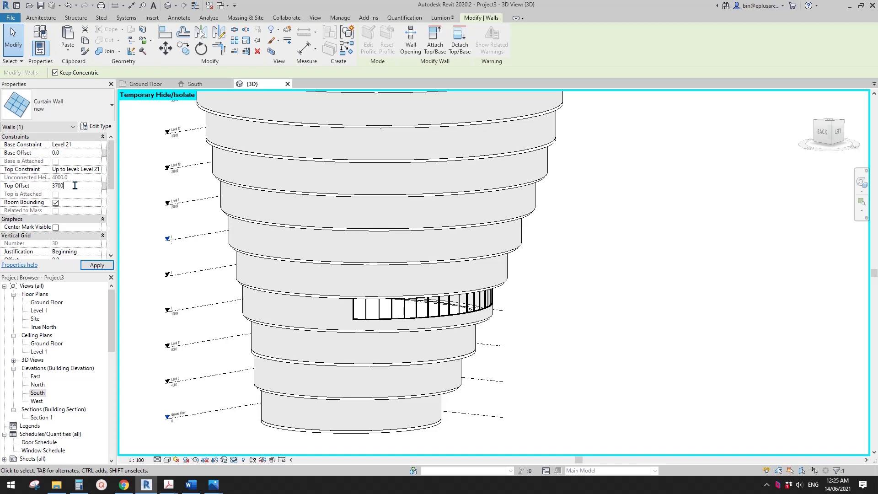
pyautogui.click(72, 153)
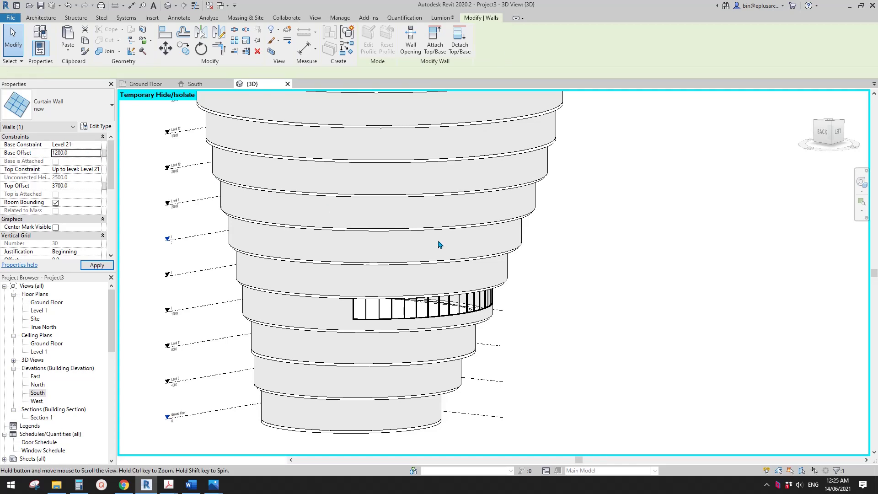
pyautogui.moveTo(439, 245); pyautogui.dragTo(442, 248, button='middle')
pyautogui.moveTo(514, 306)
pyautogui.keyDown('shift'); pyautogui.mouseDown(button='middle')
pyautogui.moveTo(539, 311)
pyautogui.moveTo(538, 325)
pyautogui.moveTo(526, 317)
pyautogui.mouseUp(button='middle'); pyautogui.keyUp('shift')
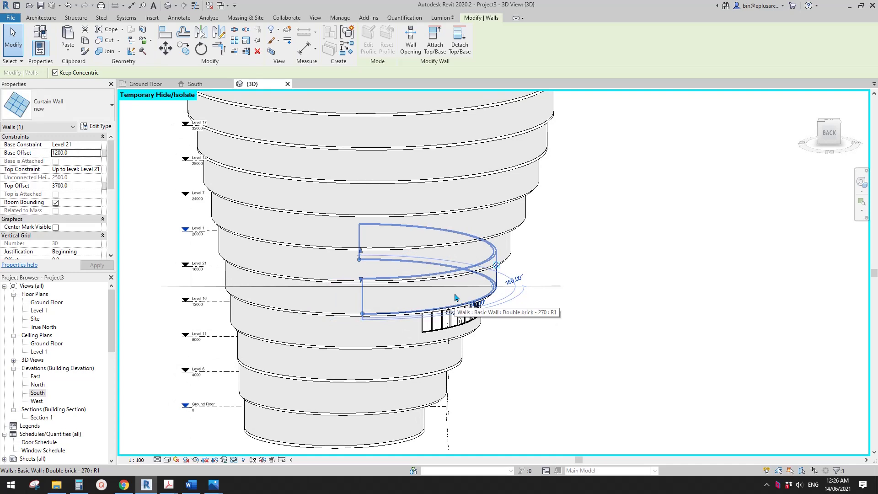
pyautogui.press('Escape')
pyautogui.scroll(3, 453, 295)
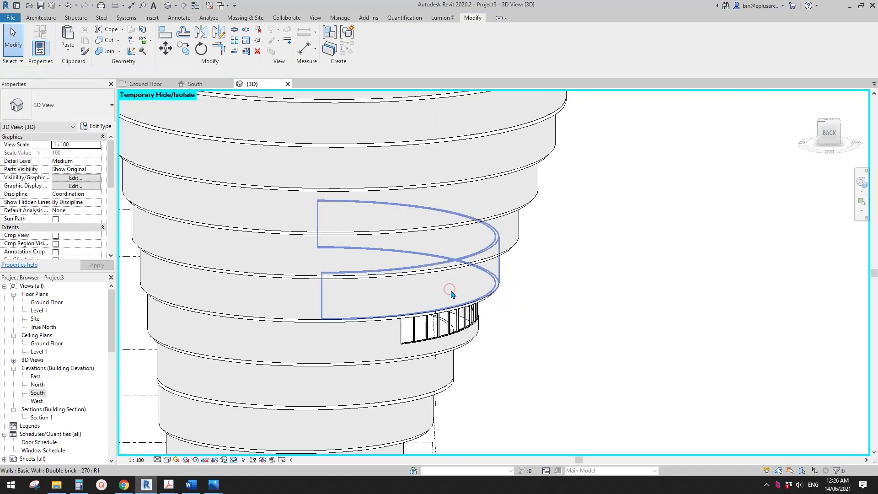
# Step: Set all 34 Double brick walls' location line to Wall Centerline
pyautogui.click(449, 290)
pyautogui.press('s')
pyautogui.press('a')
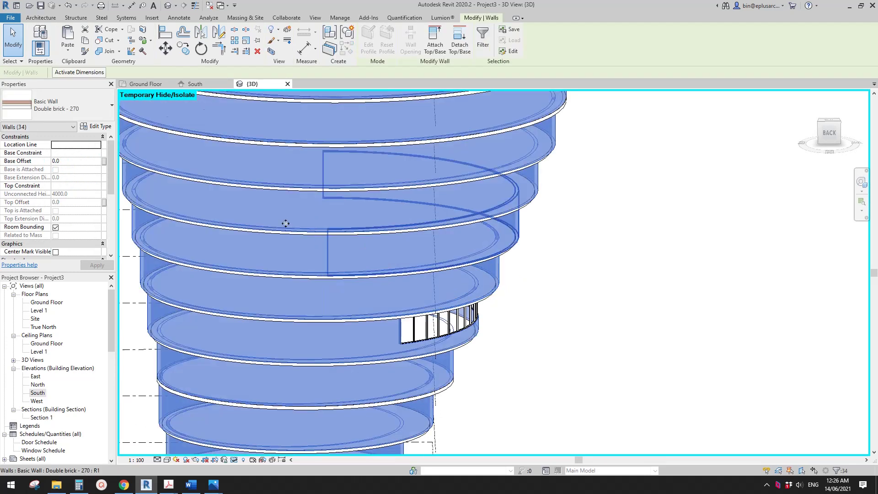
pyautogui.click(98, 145)
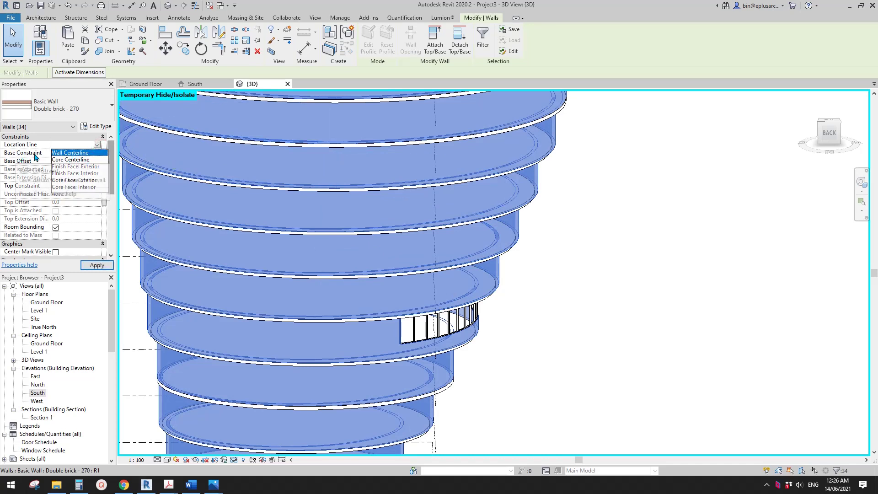
pyautogui.click(67, 152)
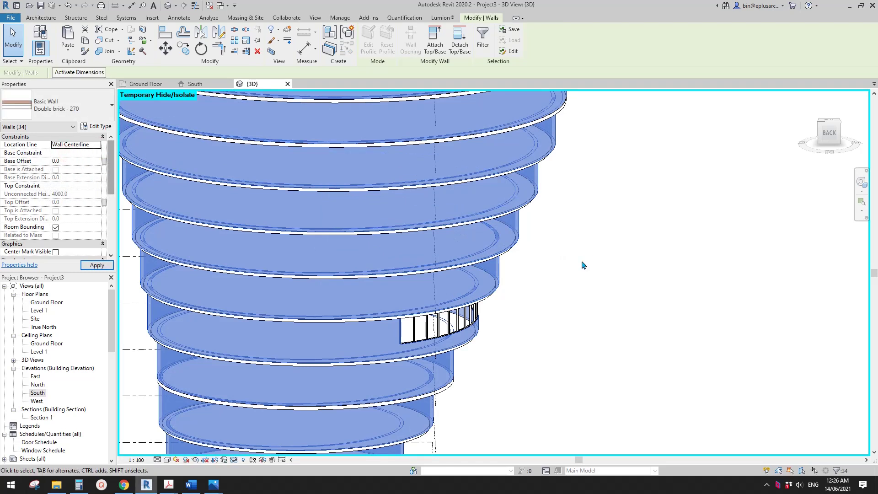
pyautogui.click(582, 263)
# Step: Paste five stacked curved brick walls in the same place and change them to Curtain Wall: new
pyautogui.keyDown('shift'); pyautogui.moveTo(561, 274); pyautogui.dragTo(466, 284, button='middle'); pyautogui.keyUp('shift')
pyautogui.click(456, 286)
pyautogui.click(457, 286)
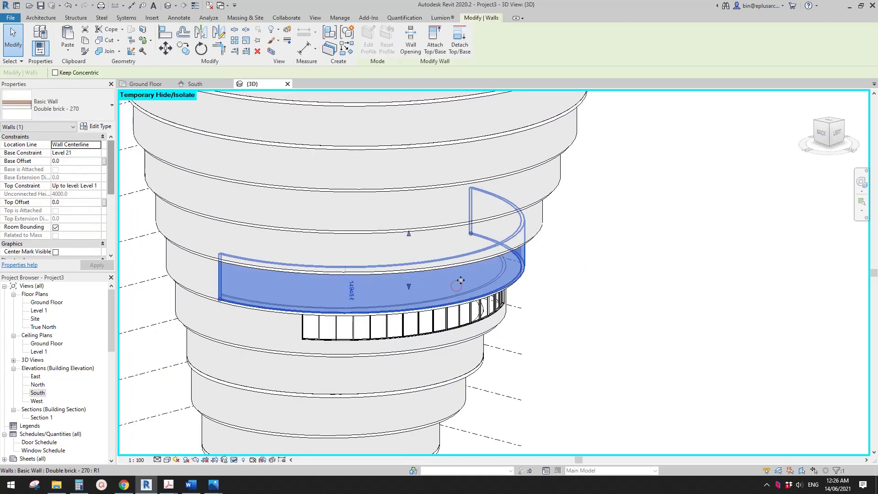
pyautogui.scroll(-3, 460, 268)
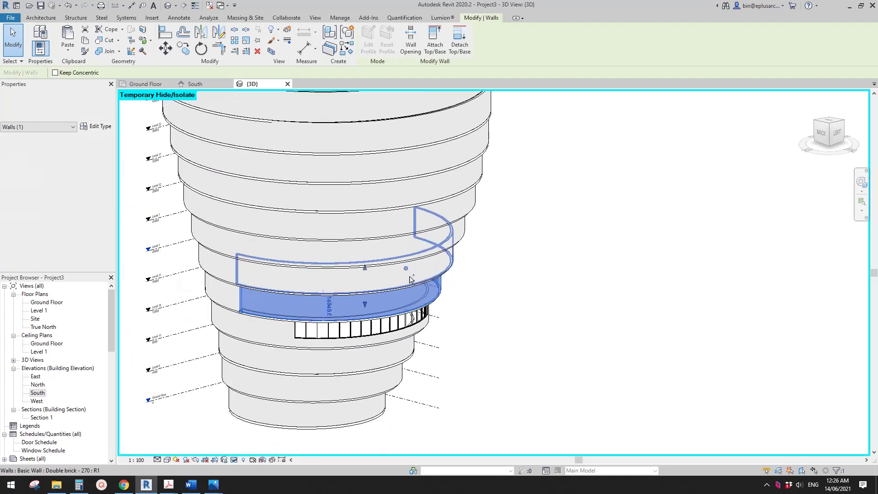
pyautogui.keyDown('ctrl'); pyautogui.click(404, 276); pyautogui.keyUp('ctrl')
pyautogui.keyDown('ctrl'); pyautogui.click(402, 251); pyautogui.keyUp('ctrl')
pyautogui.keyDown('ctrl'); pyautogui.click(408, 224); pyautogui.keyUp('ctrl')
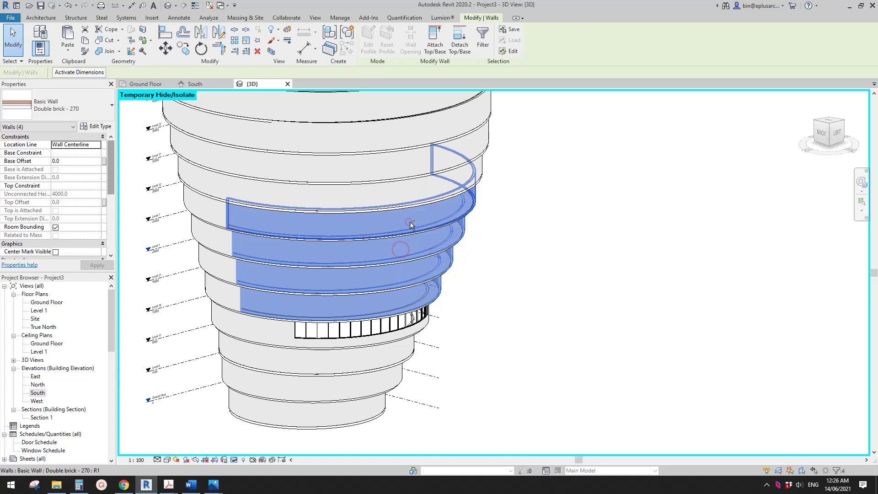
pyautogui.keyDown('ctrl'); pyautogui.click(408, 200); pyautogui.keyUp('ctrl')
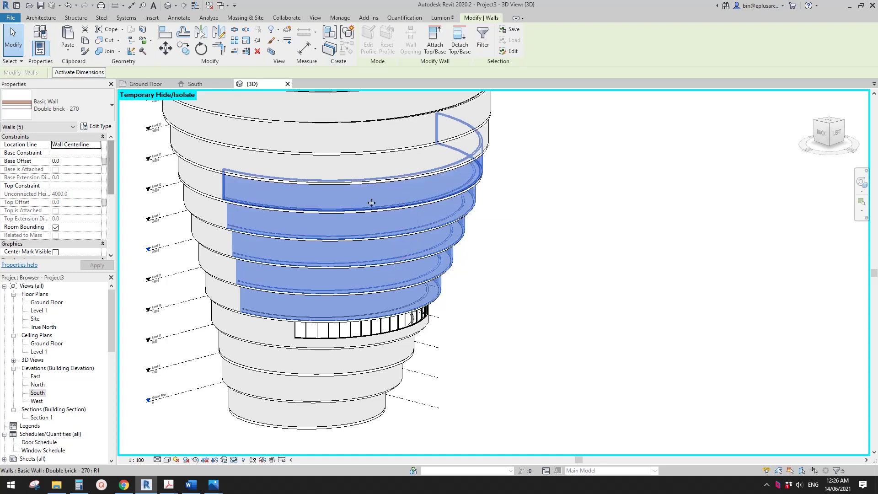
pyautogui.click(64, 51)
pyautogui.click(101, 139)
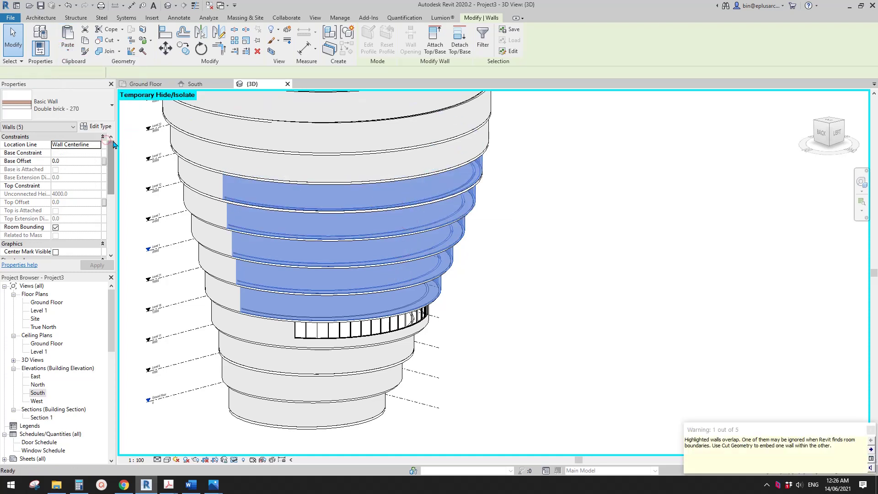
pyautogui.click(92, 108)
pyautogui.scroll(-1, 68, 178)
pyautogui.click(31, 286)
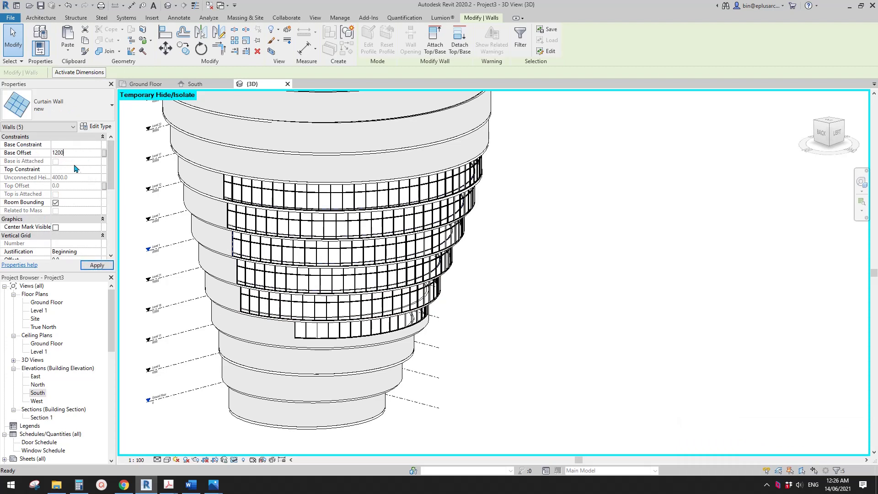
# Step: Give the five curtain walls a 1200 base offset and clear the invalid top constraint entry
pyautogui.click(93, 170)
pyautogui.click(98, 170)
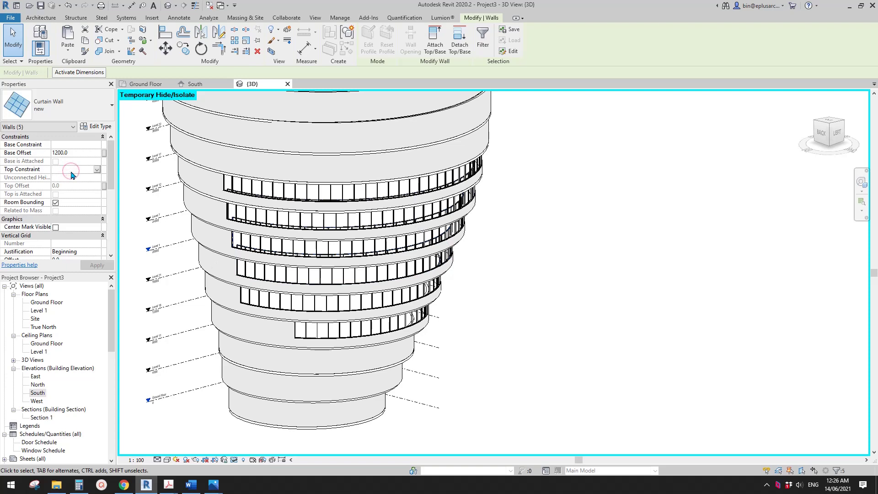
pyautogui.write('-300')
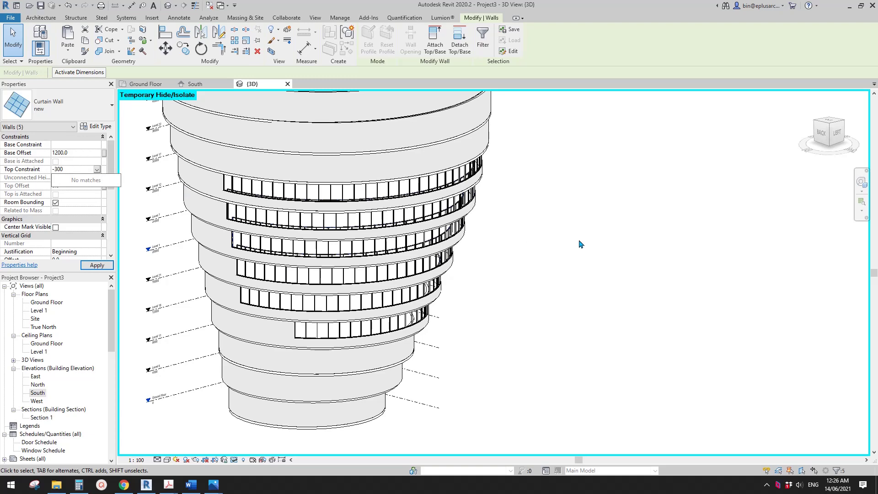
pyautogui.scroll(2, 445, 259)
pyautogui.keyDown('shift'); pyautogui.moveTo(461, 273); pyautogui.dragTo(501, 290, button='middle'); pyautogui.keyUp('shift')
pyautogui.click(345, 270)
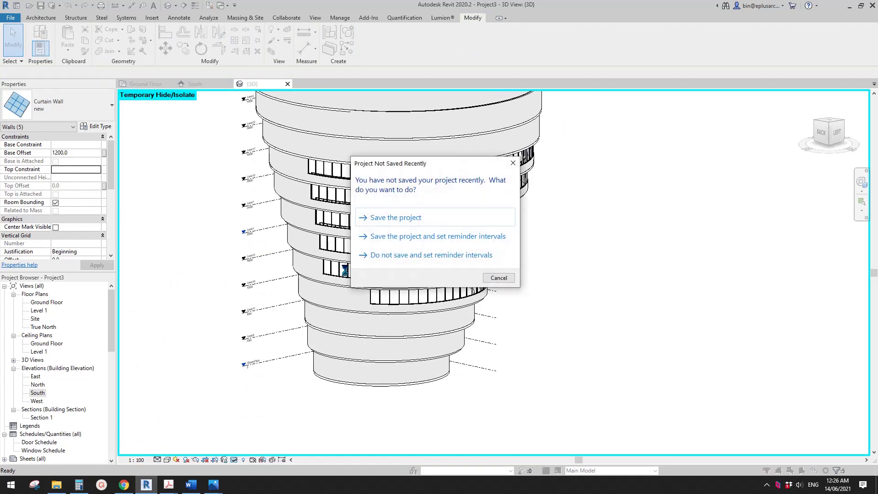
# Step: Dismiss the save reminder and shorten the first curtain wall band by dragging its arc end
pyautogui.press('Escape')
pyautogui.scroll(3, 351, 273)
pyautogui.click(353, 271)
pyautogui.keyDown('shift'); pyautogui.moveTo(373, 293); pyautogui.dragTo(306, 294, button='middle'); pyautogui.keyUp('shift')
pyautogui.click(304, 301)
pyautogui.moveTo(427, 320); pyautogui.dragTo(375, 320)
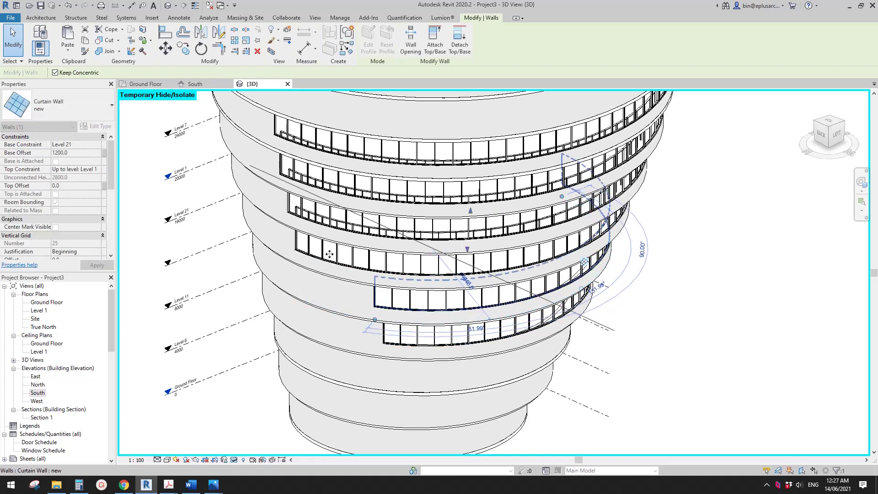
pyautogui.press('Escape')
# Step: Drag the arc ends of the next band and the Level 21 band to stagger them
pyautogui.click(330, 256)
pyautogui.press('Escape')
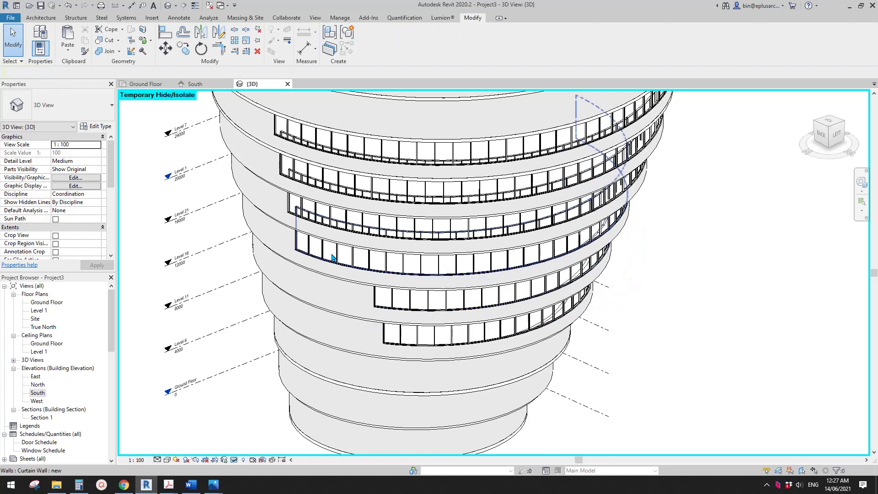
pyautogui.click(331, 257)
pyautogui.moveTo(330, 277); pyautogui.dragTo(368, 284)
pyautogui.press('Escape')
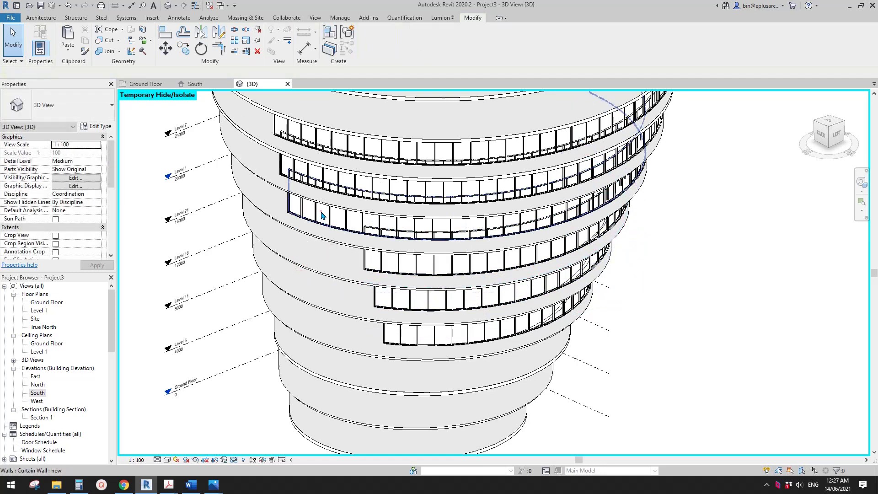
pyautogui.click(323, 217)
pyautogui.moveTo(289, 222); pyautogui.dragTo(365, 250)
pyautogui.press('Escape')
pyautogui.scroll(-3, 317, 219)
pyautogui.keyDown('shift'); pyautogui.moveTo(378, 256); pyautogui.dragTo(530, 275, button='middle'); pyautogui.keyUp('shift')
pyautogui.click(348, 399)
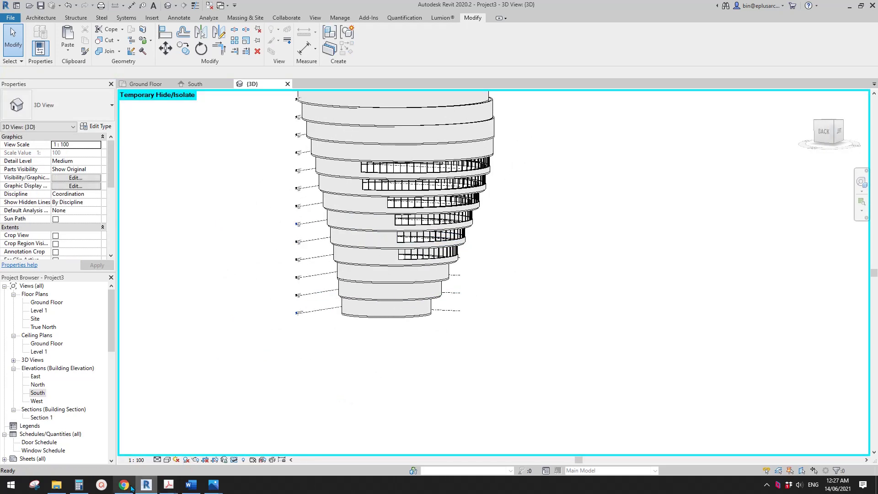
pyautogui.click(125, 484)
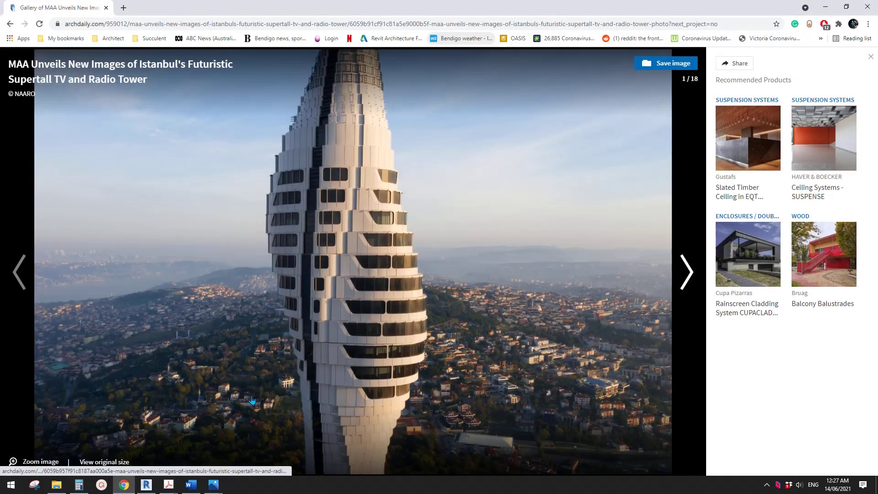
pyautogui.click(146, 484)
pyautogui.keyDown('shift'); pyautogui.moveTo(449, 330); pyautogui.dragTo(375, 316, button='middle'); pyautogui.keyUp('shift')
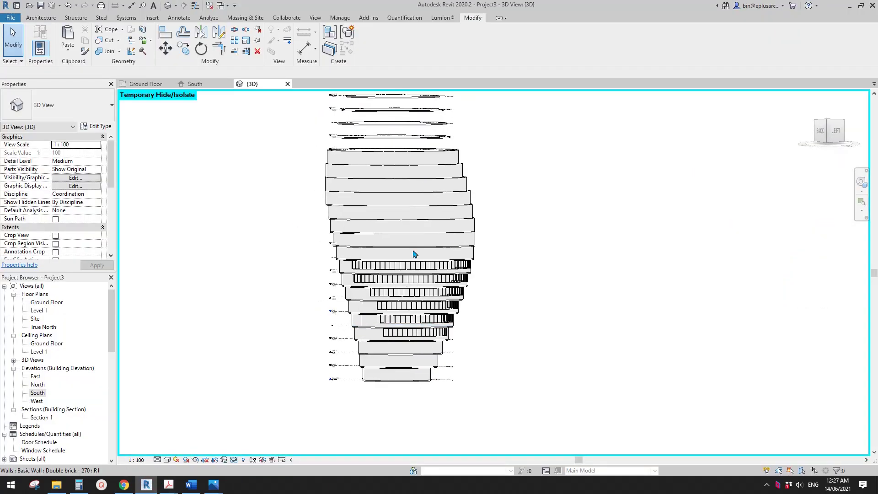
pyautogui.keyDown('shift'); pyautogui.moveTo(453, 299); pyautogui.dragTo(388, 228, button='middle'); pyautogui.keyUp('shift')
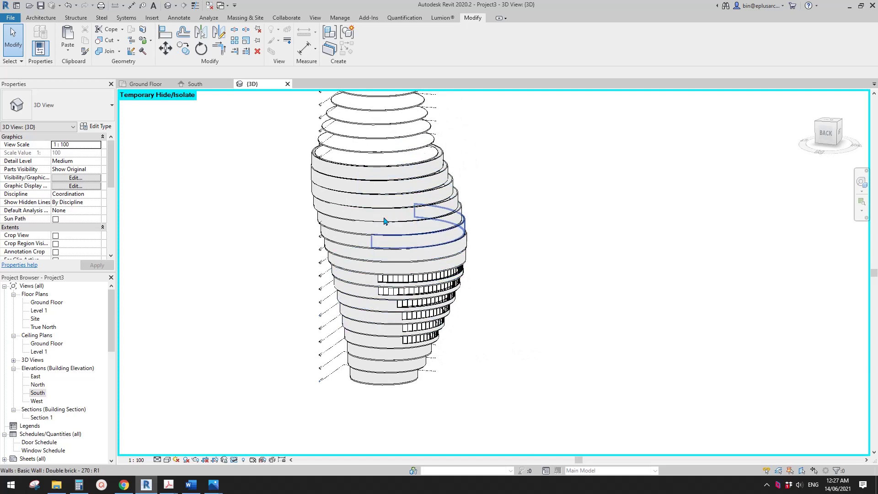
pyautogui.scroll(1, 402, 356)
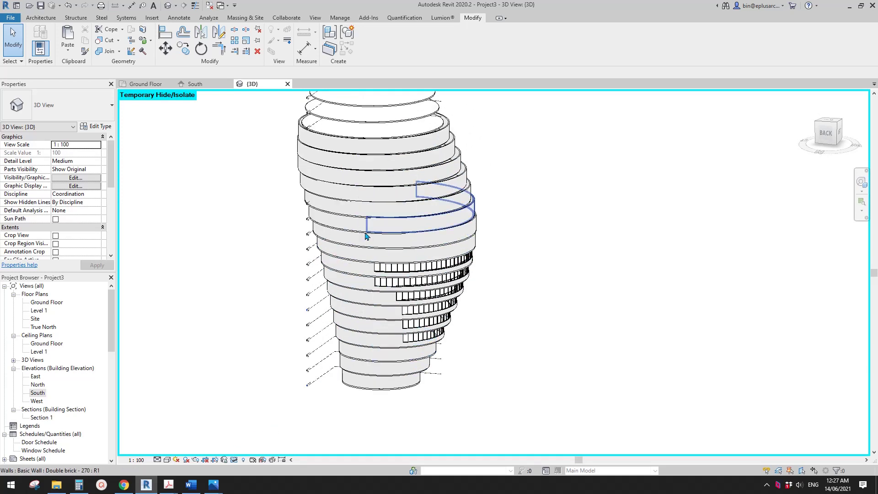
pyautogui.click(130, 486)
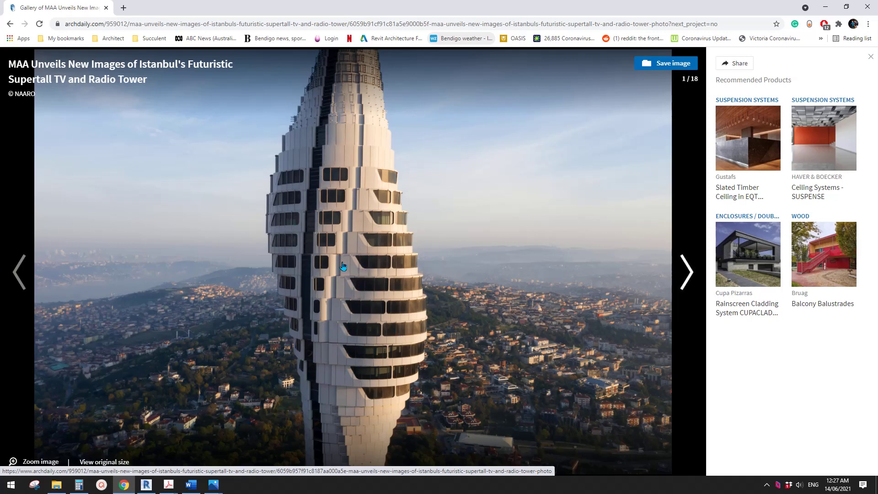
pyautogui.click(146, 484)
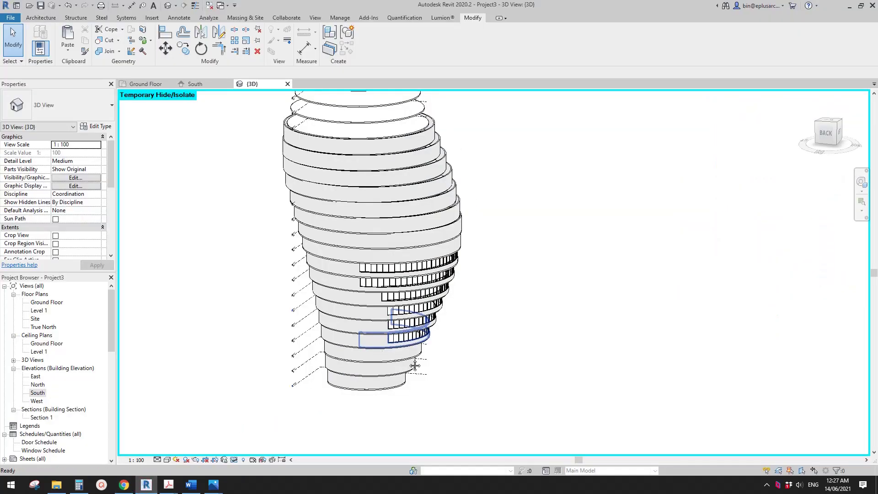
pyautogui.keyDown('shift'); pyautogui.moveTo(414, 365); pyautogui.dragTo(474, 354, button='middle'); pyautogui.keyUp('shift')
pyautogui.scroll(3, 500, 364)
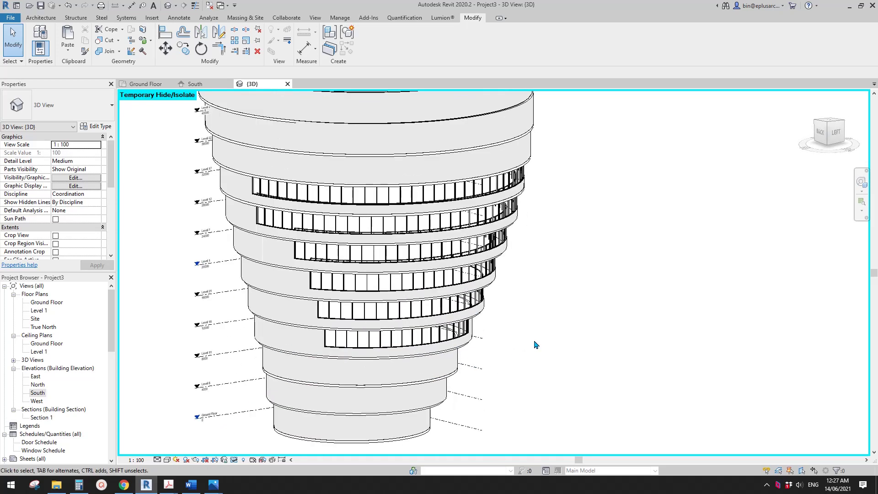